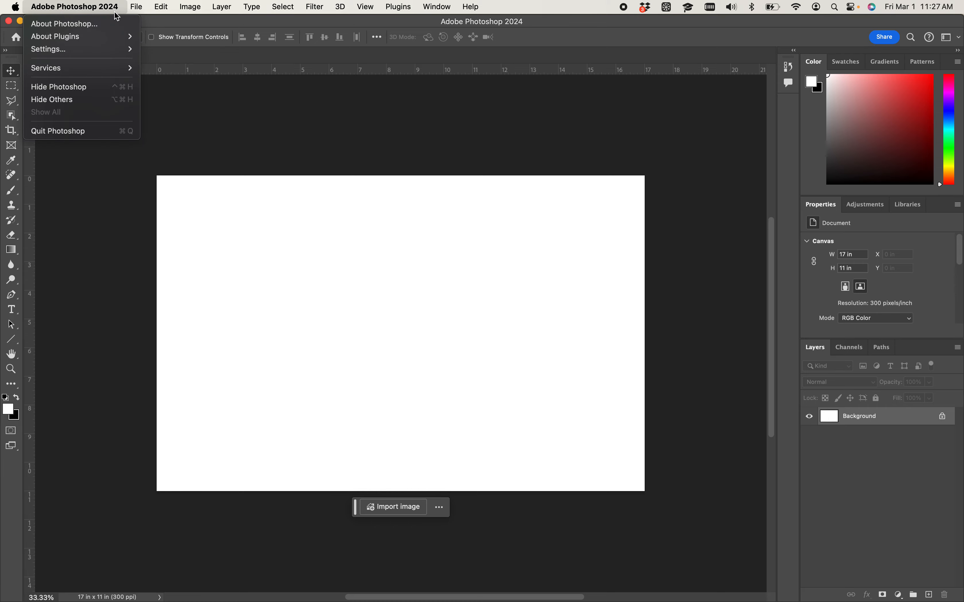
# Step: Place Design 2 climate017.jpg from the NO NAME drive as an embedded image and commit the placement
pyautogui.moveTo(138, 11)
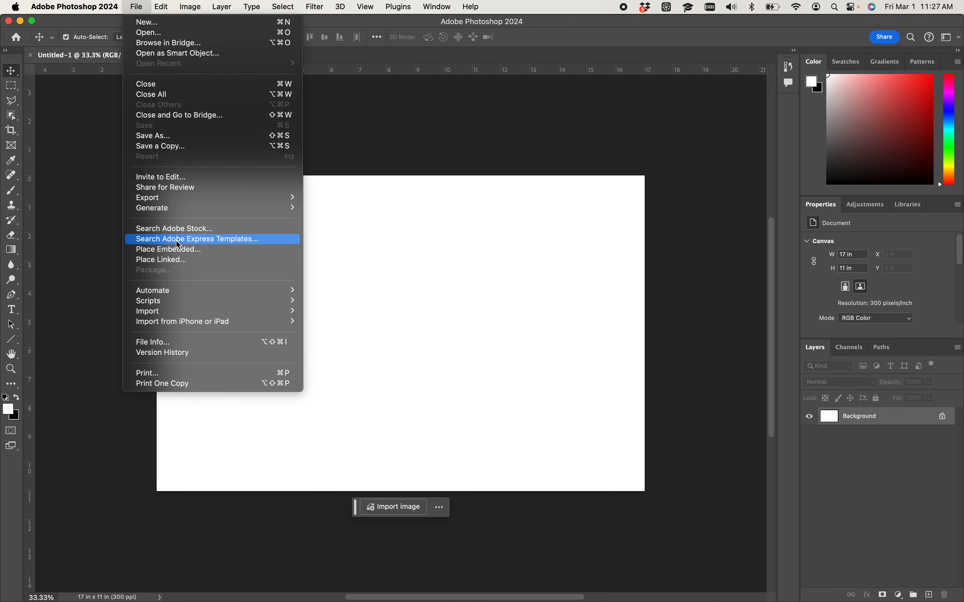
pyautogui.click(177, 248)
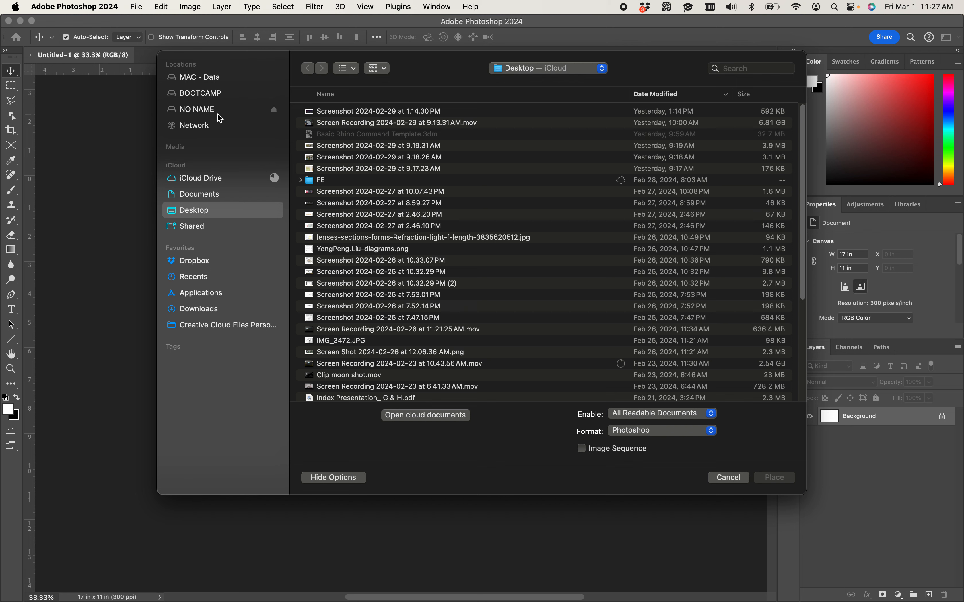
pyautogui.click(220, 116)
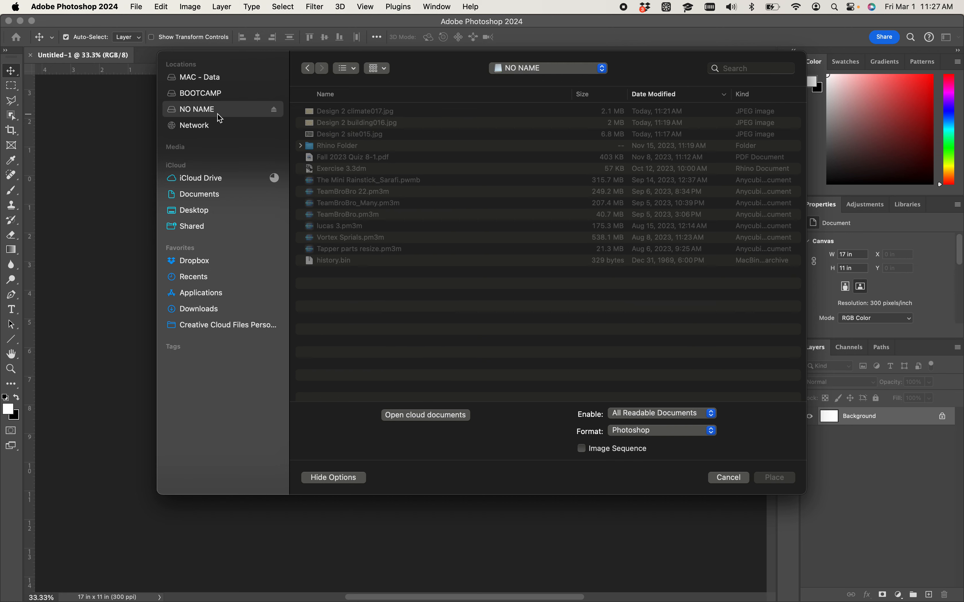
pyautogui.click(336, 114)
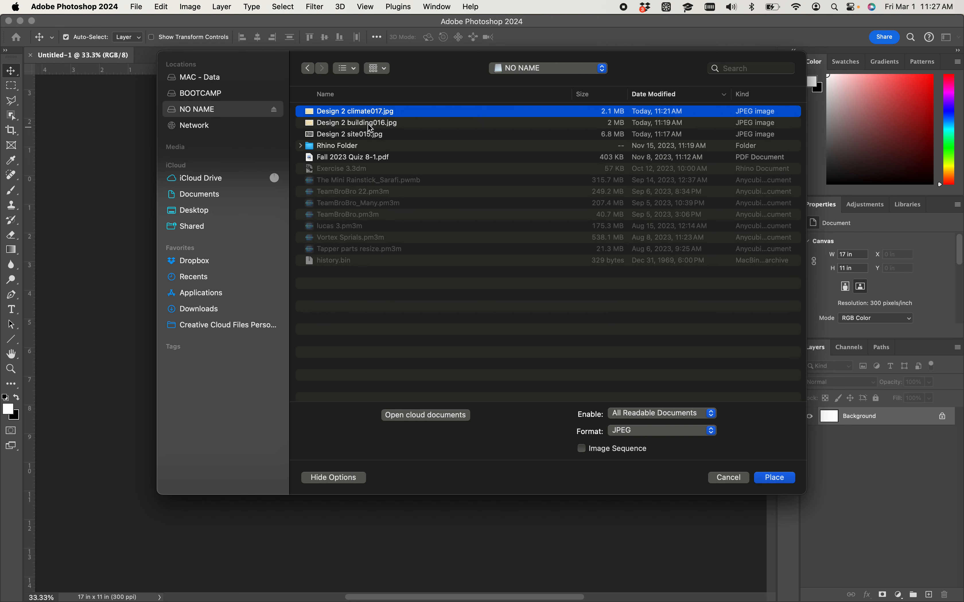
pyautogui.click(761, 478)
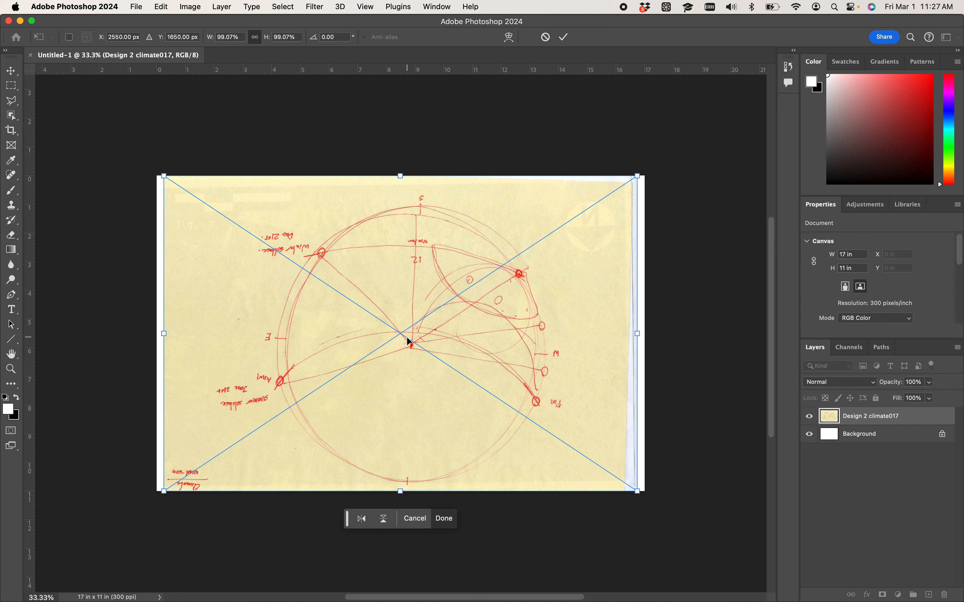
pyautogui.click(137, 7)
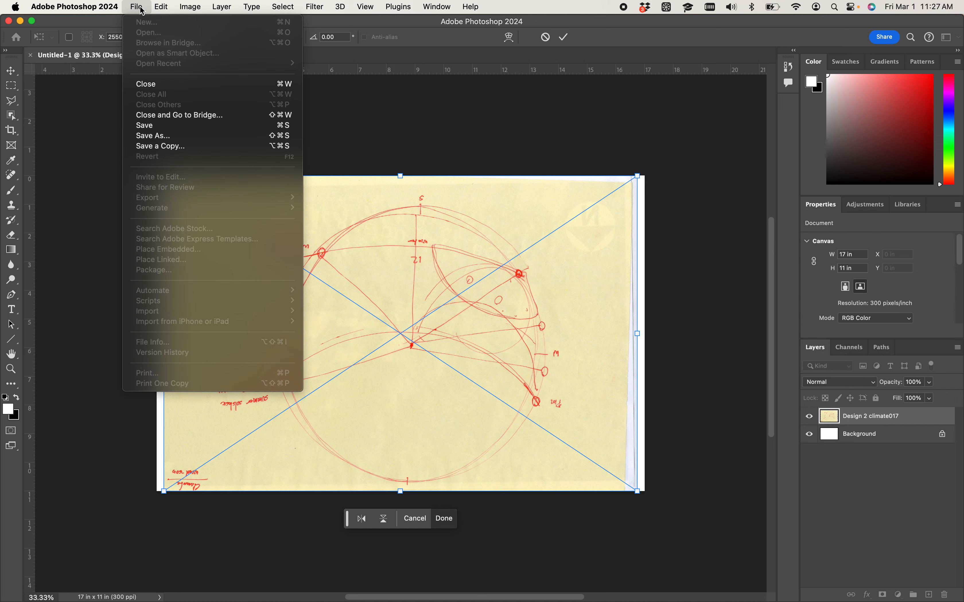
pyautogui.moveTo(107, 12)
pyautogui.moveTo(136, 7)
pyautogui.click(71, 159)
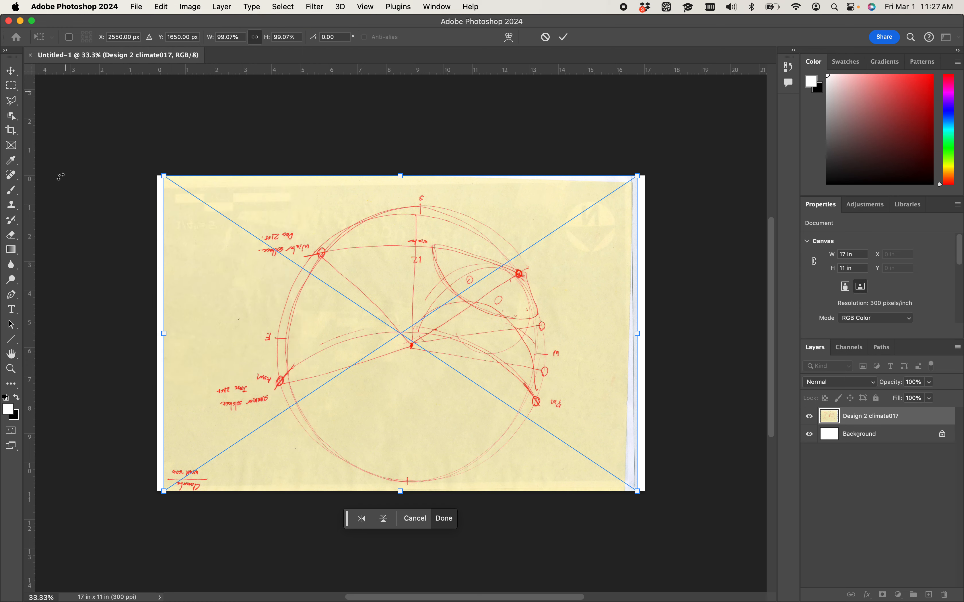
pyautogui.click(209, 583)
pyautogui.click(382, 359)
pyautogui.press('Return')
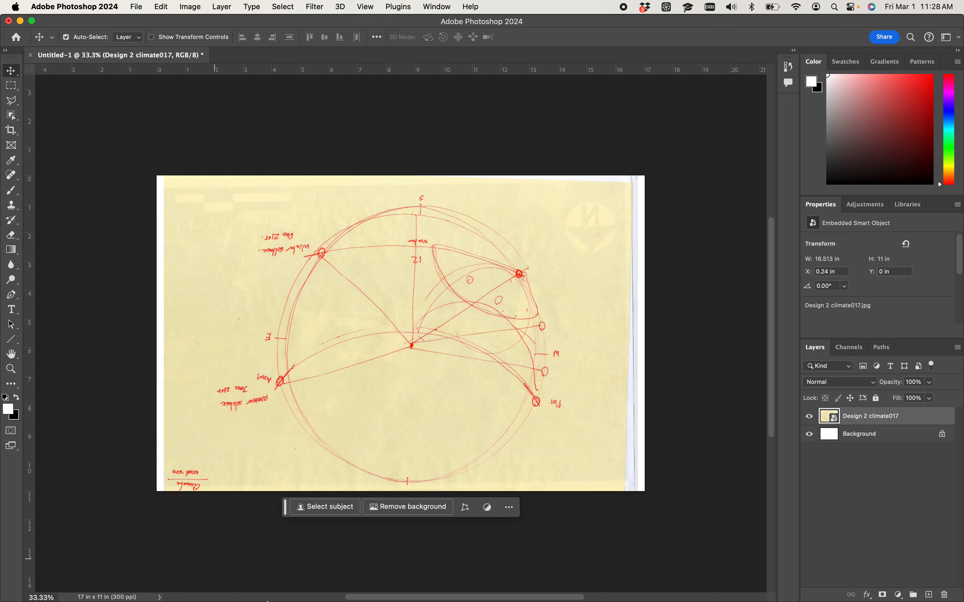
# Step: Close the untitled document without saving its changes
pyautogui.click(209, 582)
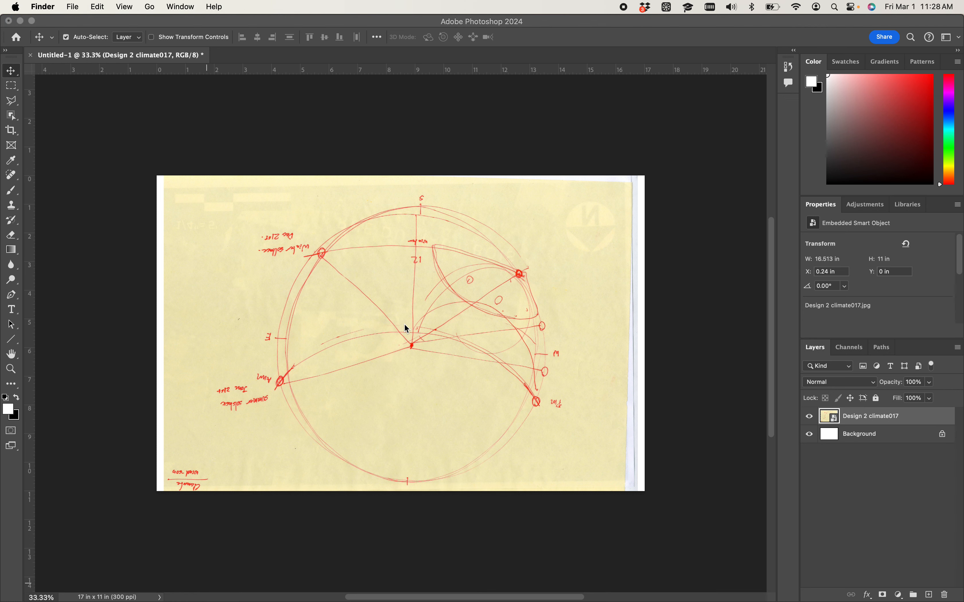
pyautogui.moveTo(329, 601)
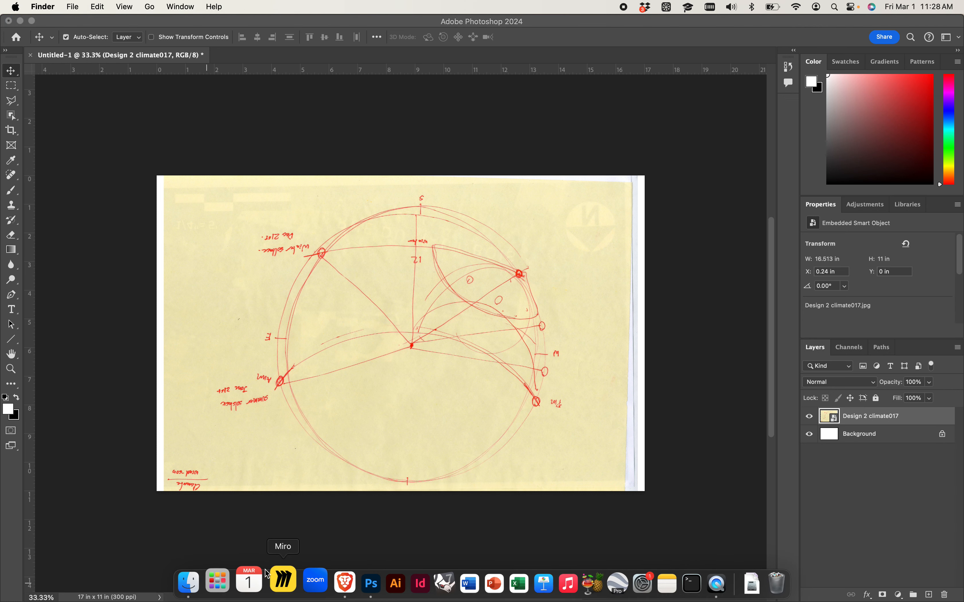
pyautogui.click(297, 521)
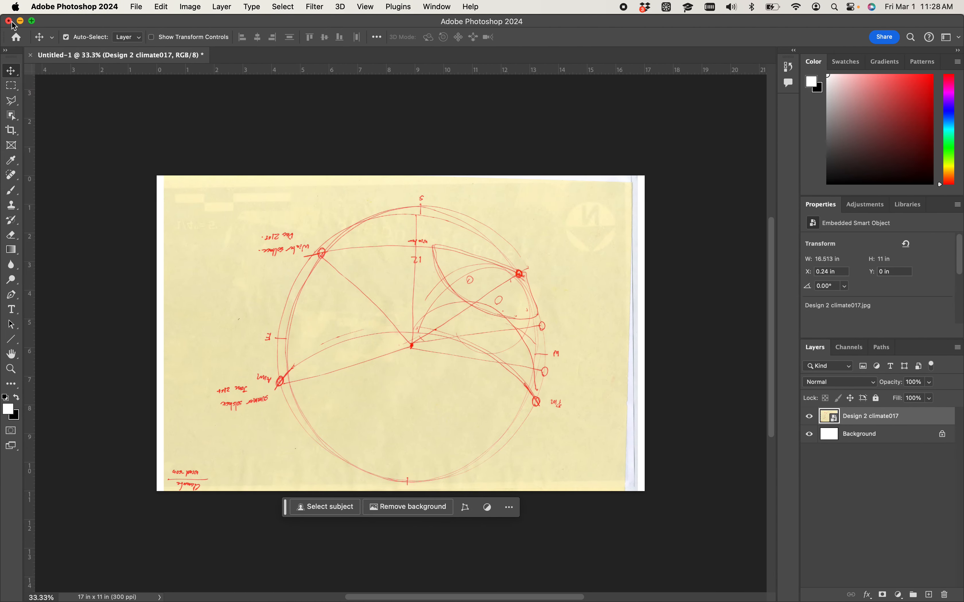
pyautogui.click(8, 21)
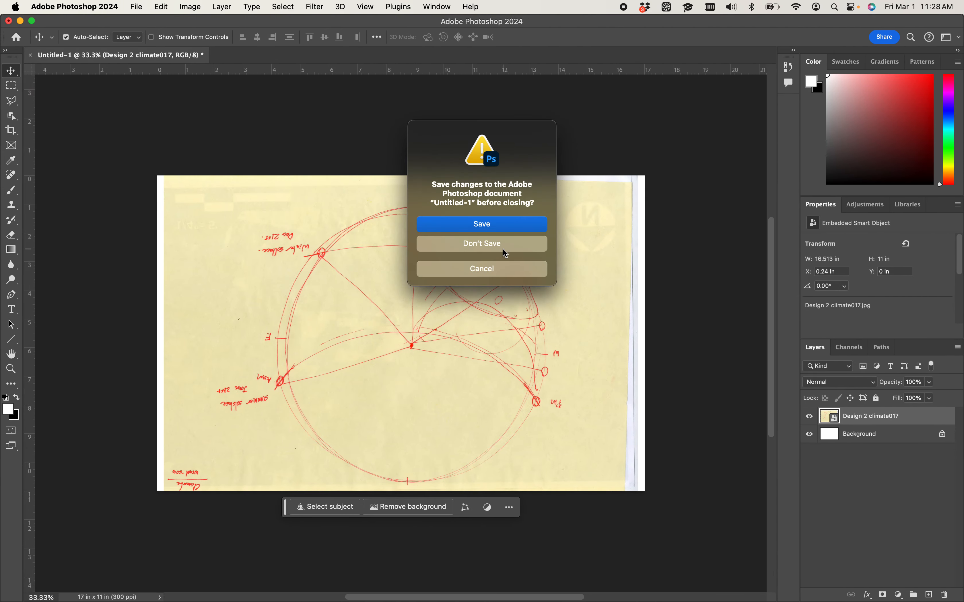
pyautogui.click(505, 253)
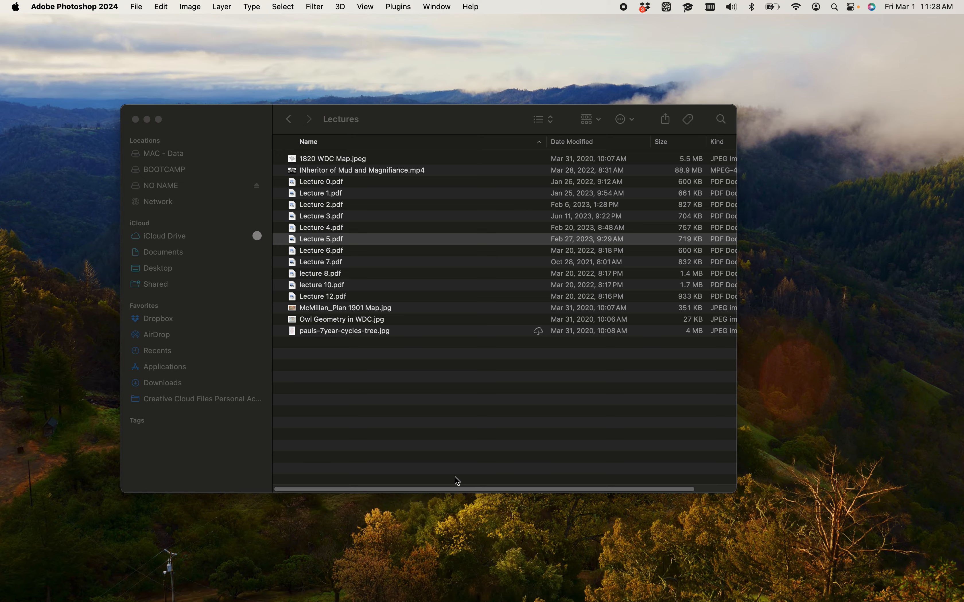
pyautogui.hotkey('ctrl', 'Right')
pyautogui.hotkey('ctrl', 'Left')
pyautogui.hotkey('ctrl', 'Right')
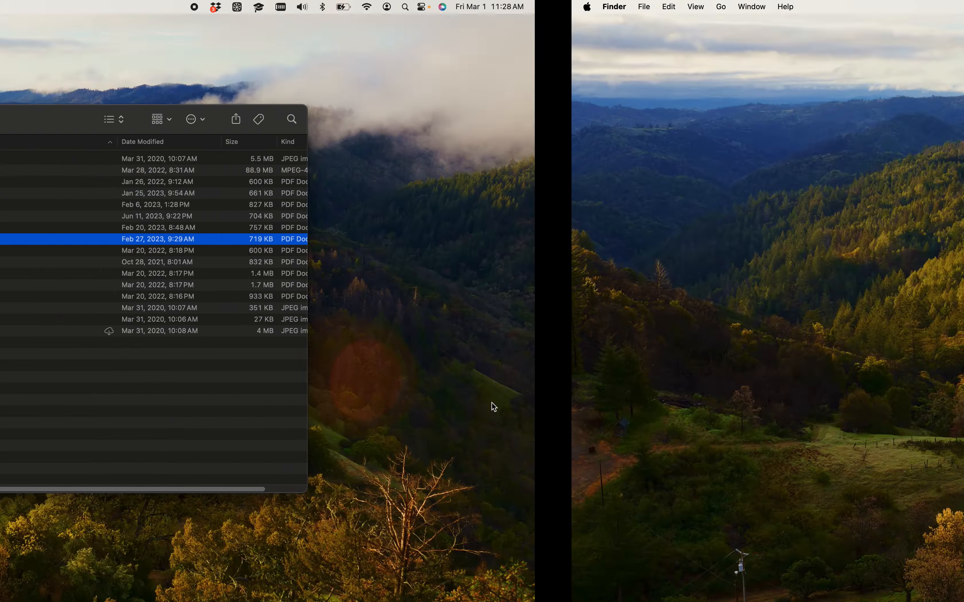
pyautogui.hotkey('ctrl', 'Right')
pyautogui.hotkey('ctrl', 'Left')
pyautogui.hotkey('ctrl', 'Left')
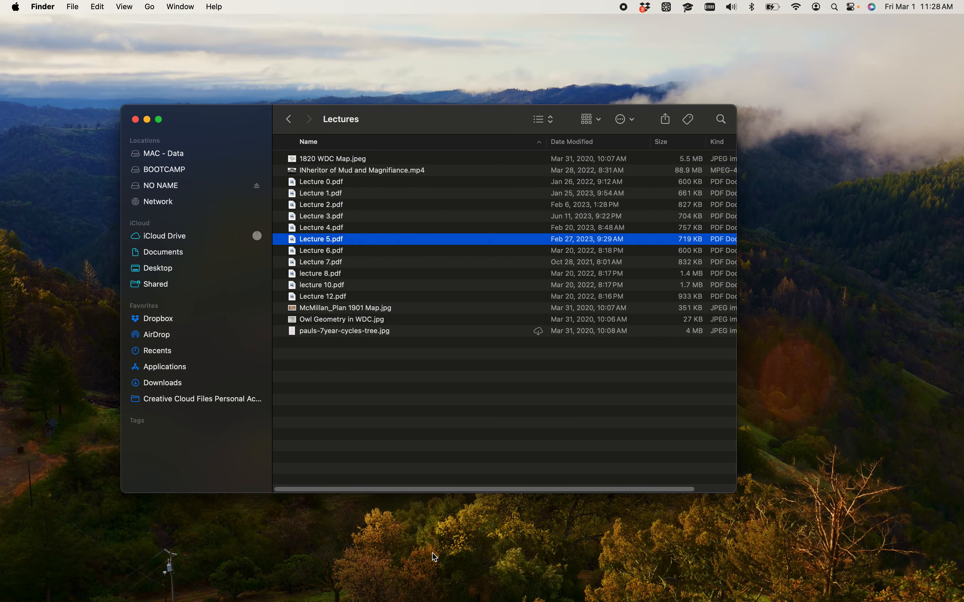
pyautogui.hotkey('ctrl', 'Right')
# Step: Switch back to Photoshop and create a new white 17 × 11 inch landscape RGB document at 300 pixels/inch
pyautogui.click(353, 582)
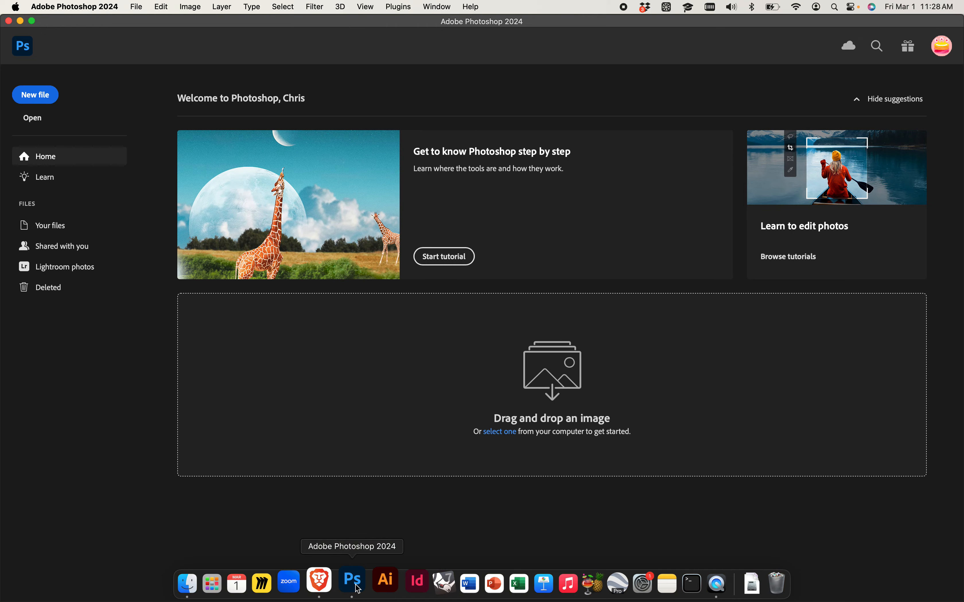
pyautogui.click(137, 7)
pyautogui.click(157, 25)
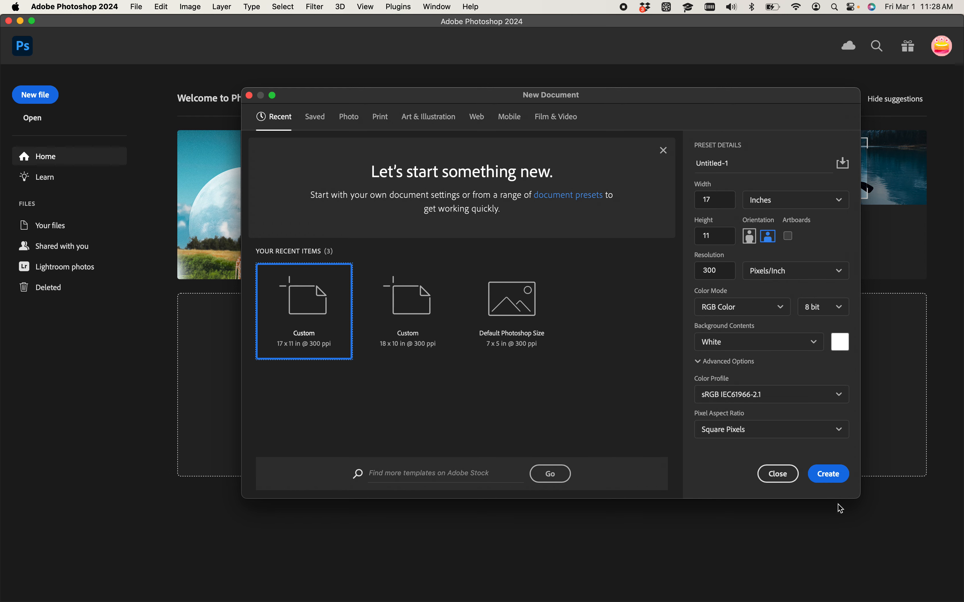
pyautogui.click(824, 475)
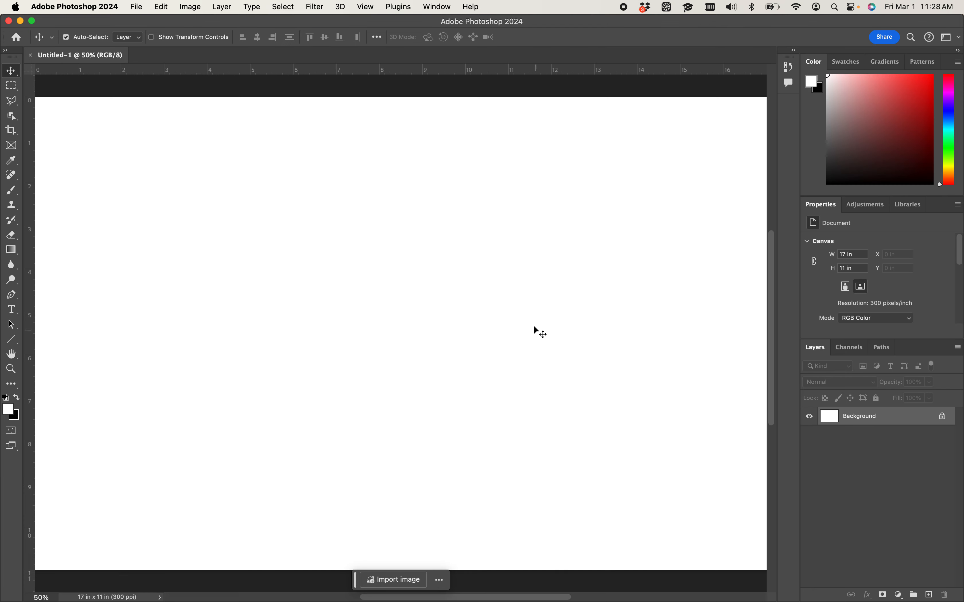
pyautogui.press('super+minus')
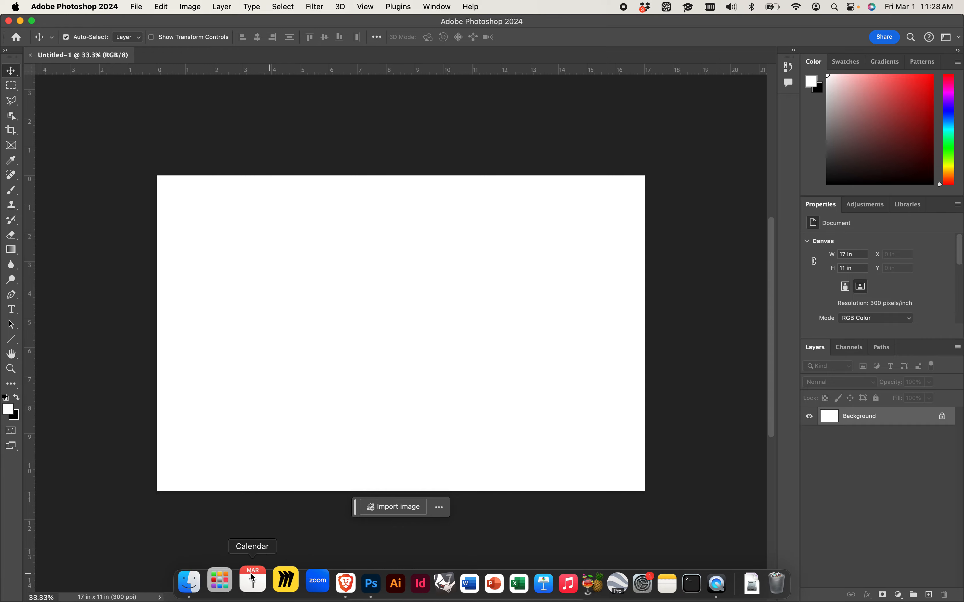
# Step: Place Design 2 building016.jpg, Design 2 climate017.jpg and Design 2 site015.jpg from the NO NAME drive into the document and commit each one
pyautogui.click(202, 582)
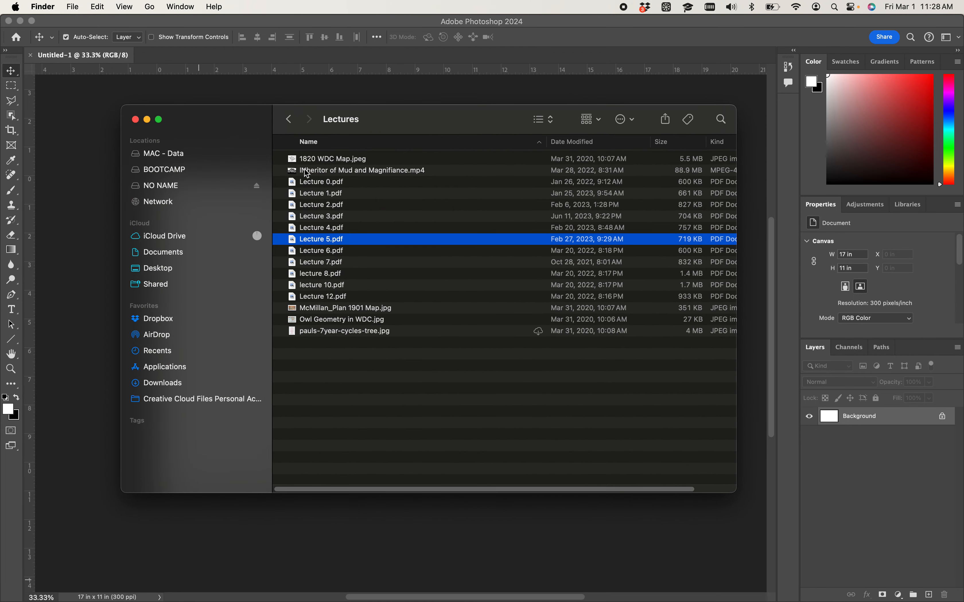
pyautogui.click(188, 185)
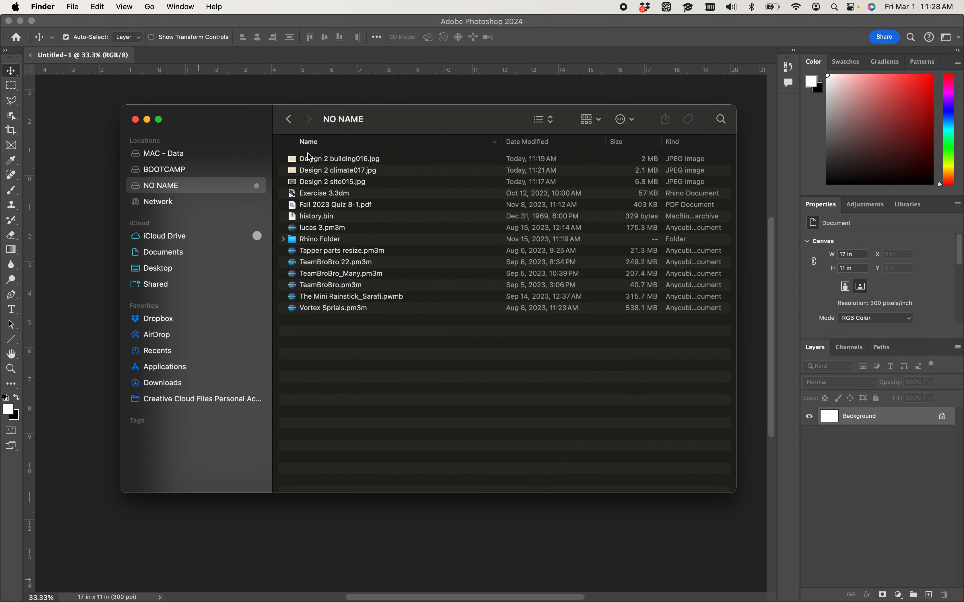
pyautogui.click(310, 161)
pyautogui.keyDown('shift'); pyautogui.click(311, 184); pyautogui.keyUp('shift')
pyautogui.moveTo(311, 184); pyautogui.dragTo(88, 190)
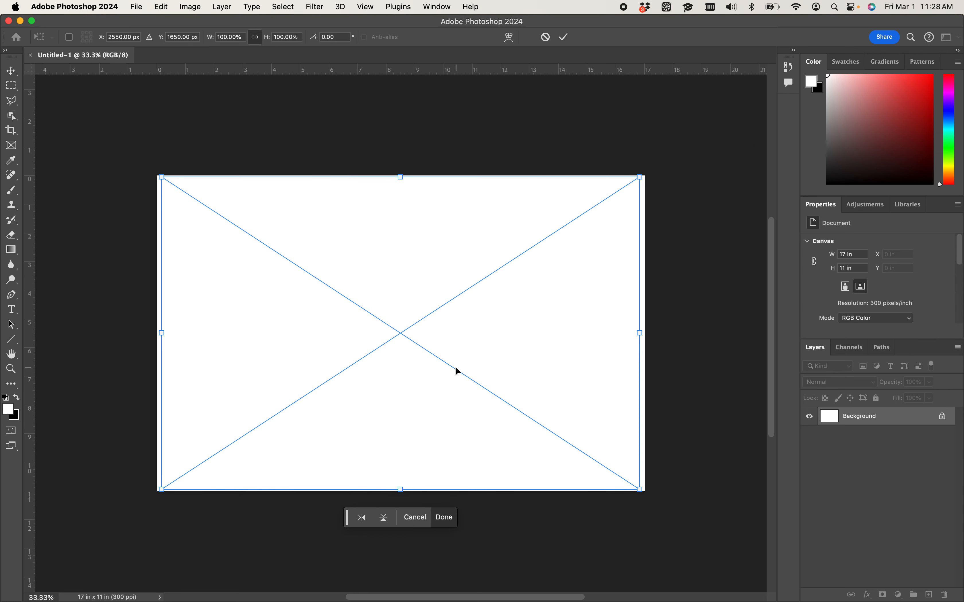
pyautogui.press('Return')
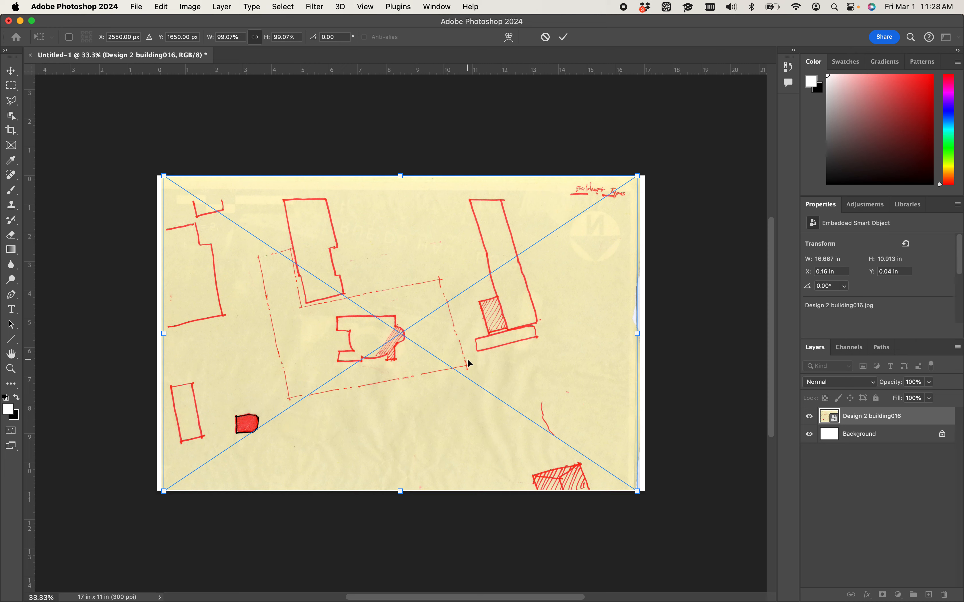
pyautogui.press('Return')
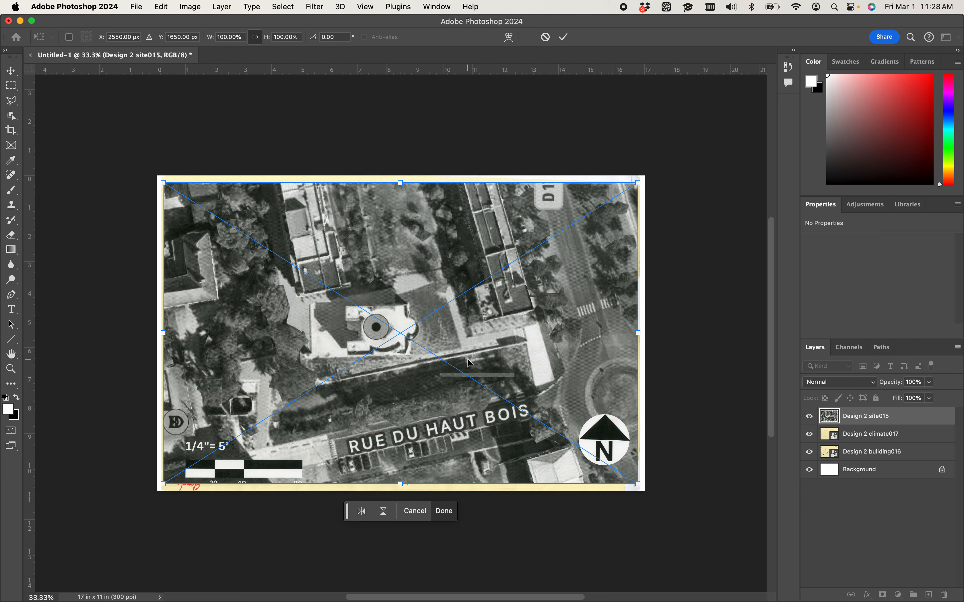
pyautogui.press('Return')
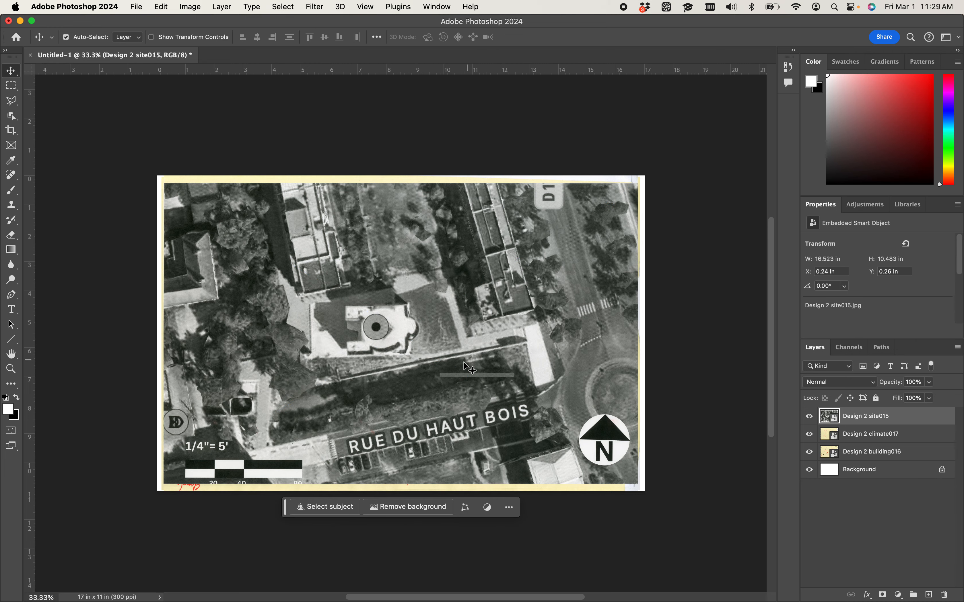
# Step: Move the aerial site image and the climate sketch apart on the canvas, and hide the Design 2 site015 layer
pyautogui.moveTo(392, 328)
pyautogui.mouseDown()
pyautogui.moveTo(488, 358)
pyautogui.moveTo(446, 356)
pyautogui.moveTo(413, 325)
pyautogui.moveTo(450, 319)
pyautogui.moveTo(390, 333)
pyautogui.mouseUp()
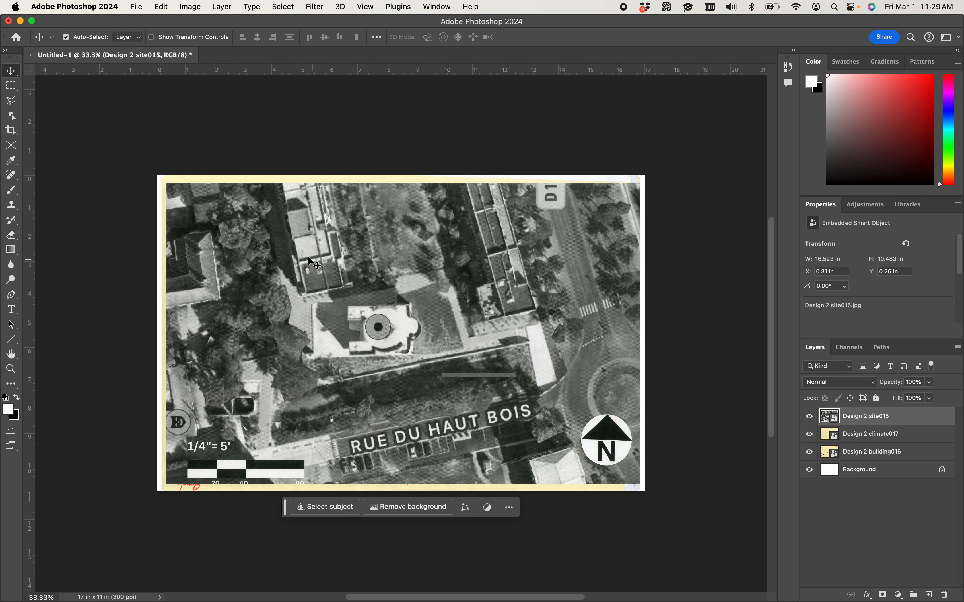
pyautogui.moveTo(310, 260); pyautogui.dragTo(377, 454)
pyautogui.moveTo(355, 312)
pyautogui.mouseDown()
pyautogui.moveTo(377, 280)
pyautogui.moveTo(462, 333)
pyautogui.moveTo(409, 281)
pyautogui.mouseUp()
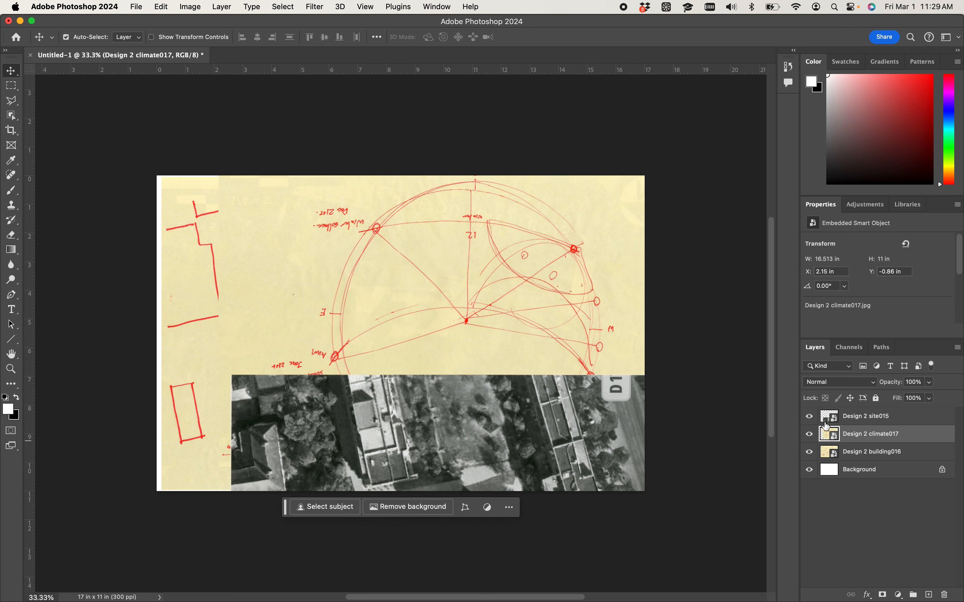
pyautogui.click(809, 417)
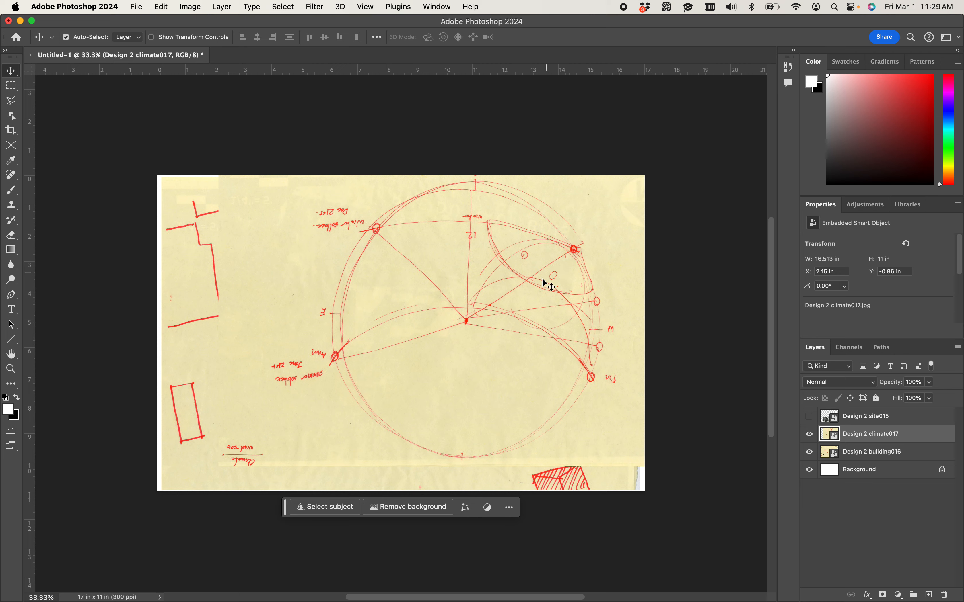
# Step: Rotate the Design 2 climate017 sketch 180° and position it over the canvas at about X 0.49 in, Y 0.04 in
pyautogui.moveTo(545, 281)
pyautogui.mouseDown()
pyautogui.moveTo(443, 322)
pyautogui.moveTo(477, 308)
pyautogui.moveTo(482, 339)
pyautogui.moveTo(467, 332)
pyautogui.moveTo(477, 311)
pyautogui.mouseUp()
pyautogui.press('super+t')
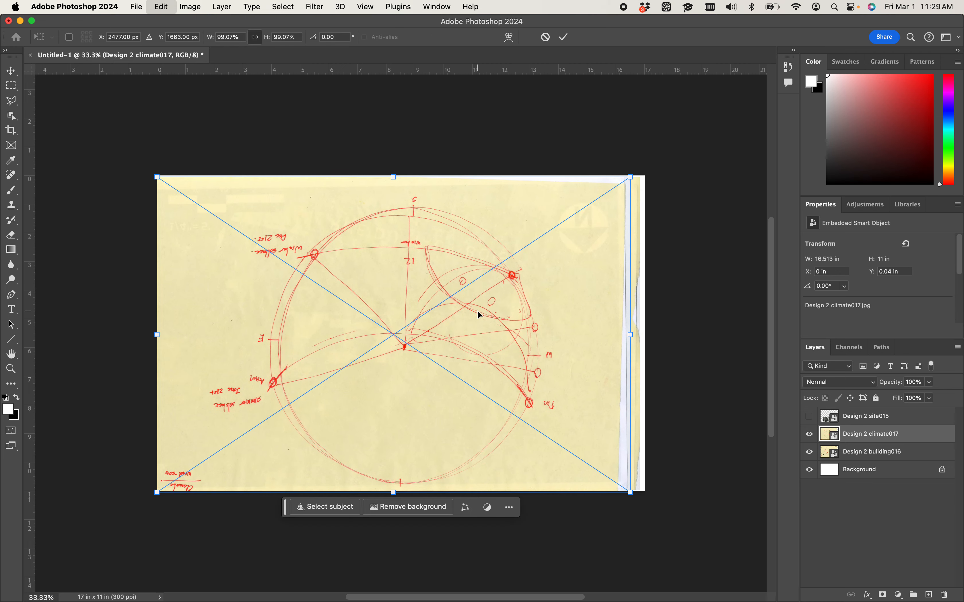
pyautogui.moveTo(644, 337); pyautogui.dragTo(167, 335)
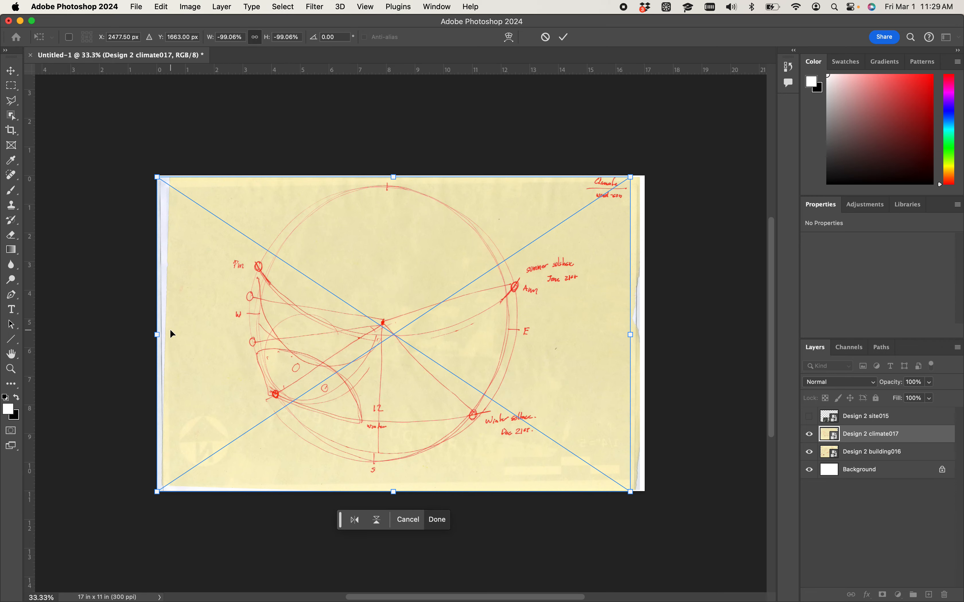
pyautogui.press('Return')
pyautogui.moveTo(253, 286); pyautogui.dragTo(273, 293)
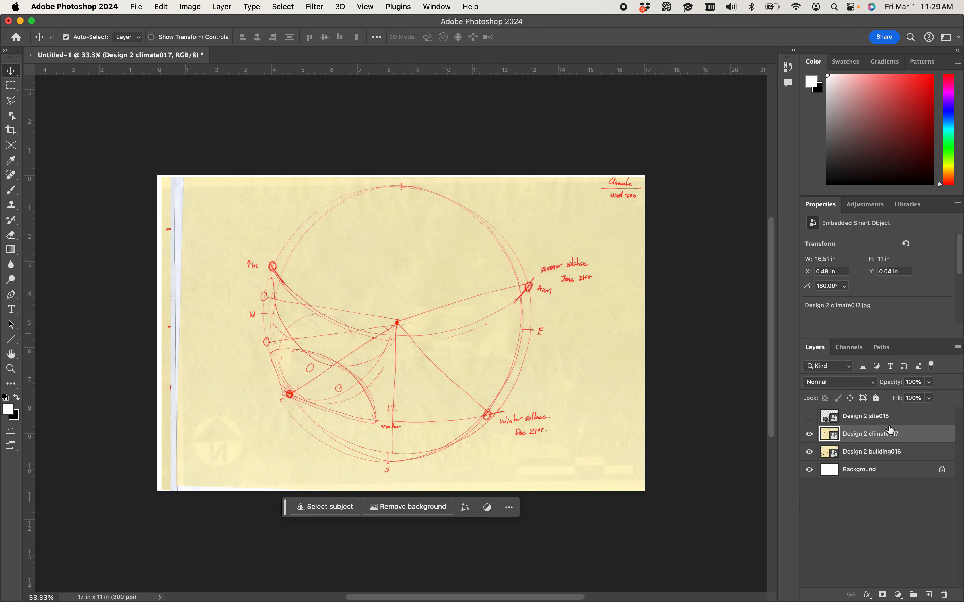
# Step: Set the Design 2 climate017 layer's blend mode to Multiply and its Blend If current-layer white point to 216
pyautogui.doubleClick(879, 440)
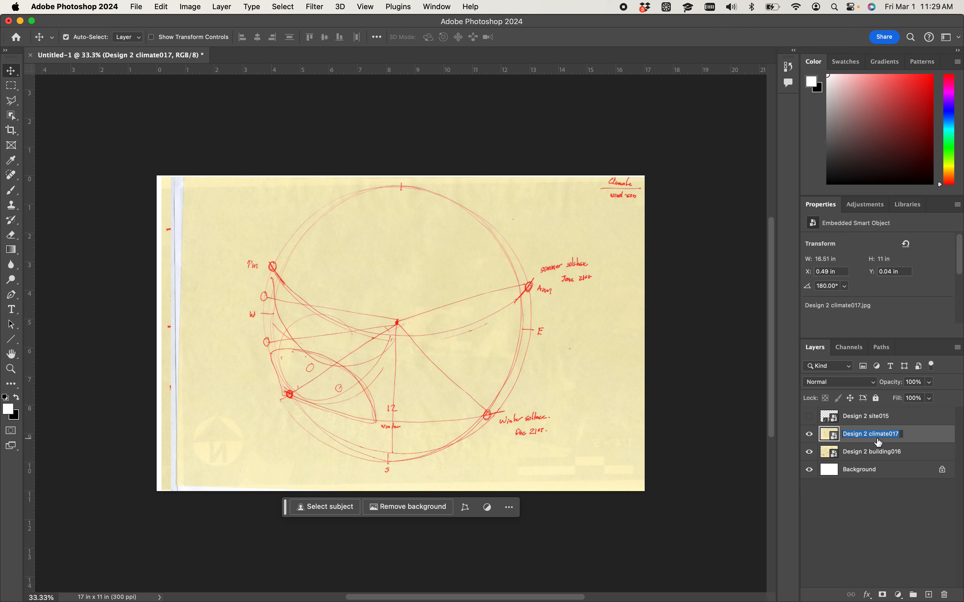
pyautogui.doubleClick(926, 438)
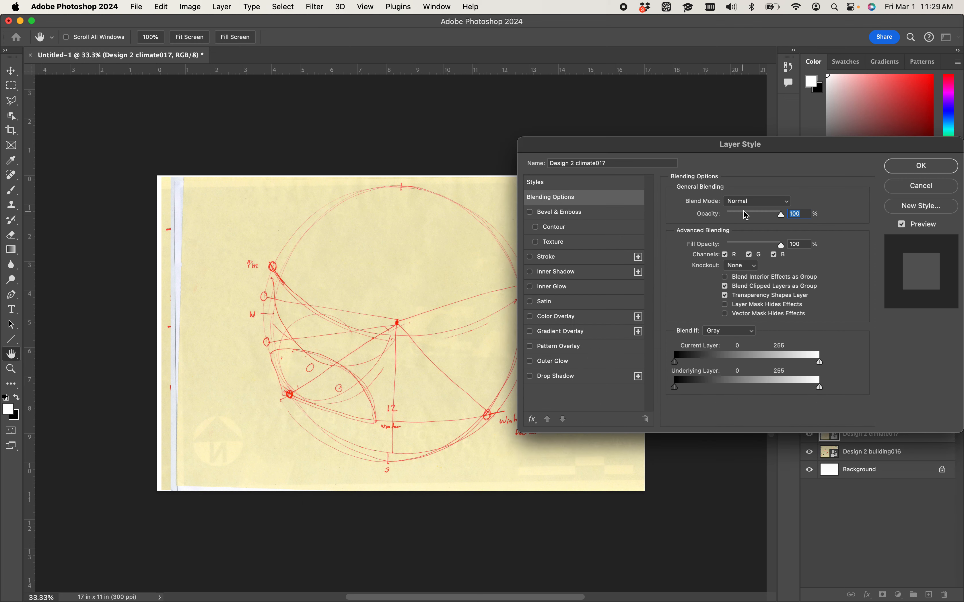
pyautogui.click(789, 203)
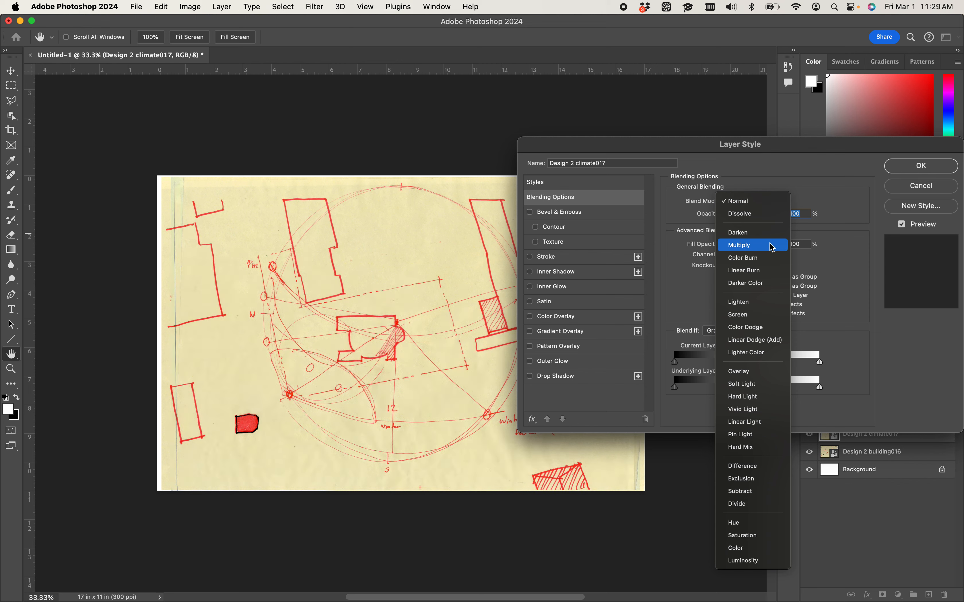
pyautogui.click(770, 245)
pyautogui.moveTo(820, 363)
pyautogui.mouseDown()
pyautogui.moveTo(781, 364)
pyautogui.moveTo(801, 367)
pyautogui.mouseUp()
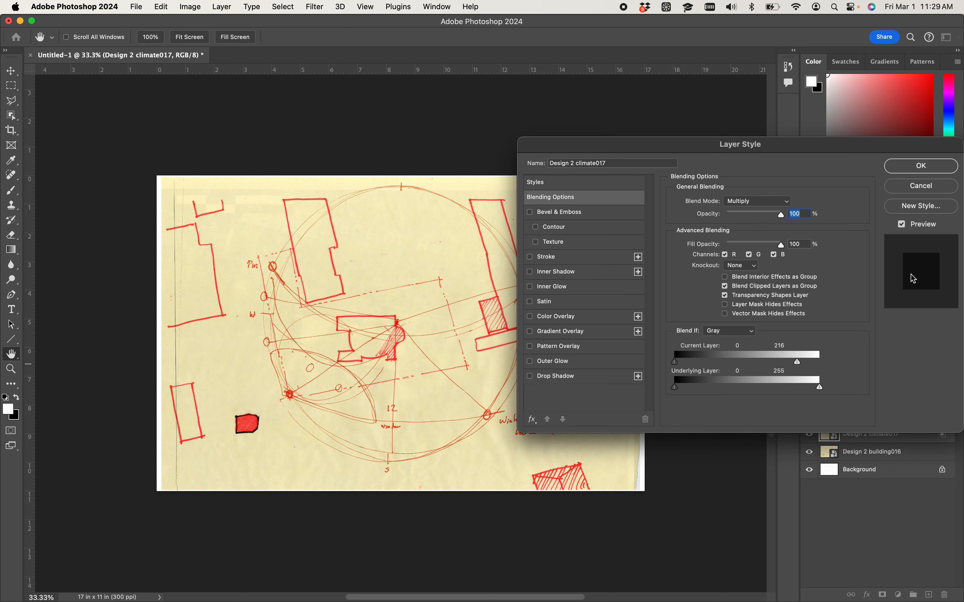
pyautogui.click(923, 166)
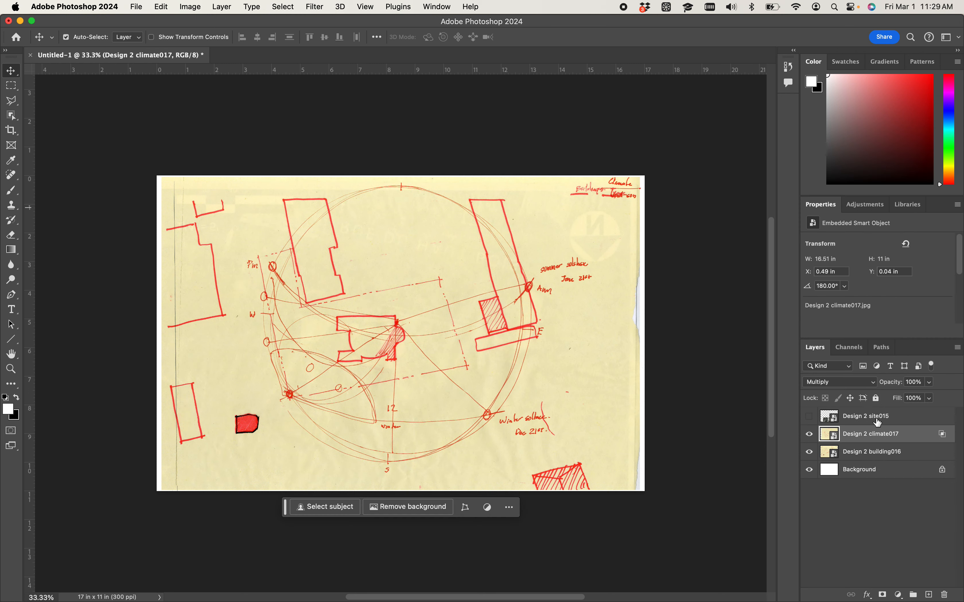
# Step: Hide the Design 2 building016 layer and shift the climate sketch to about X 1.79 in, Y 0.34 in
pyautogui.click(809, 452)
pyautogui.moveTo(564, 361)
pyautogui.mouseDown()
pyautogui.moveTo(553, 355)
pyautogui.moveTo(542, 487)
pyautogui.moveTo(578, 317)
pyautogui.moveTo(555, 352)
pyautogui.moveTo(593, 343)
pyautogui.moveTo(579, 371)
pyautogui.moveTo(539, 382)
pyautogui.moveTo(547, 366)
pyautogui.moveTo(602, 429)
pyautogui.moveTo(548, 485)
pyautogui.moveTo(494, 465)
pyautogui.moveTo(509, 428)
pyautogui.moveTo(578, 408)
pyautogui.moveTo(630, 348)
pyautogui.moveTo(669, 340)
pyautogui.moveTo(619, 352)
pyautogui.moveTo(604, 331)
pyautogui.moveTo(610, 276)
pyautogui.moveTo(609, 367)
pyautogui.mouseUp()
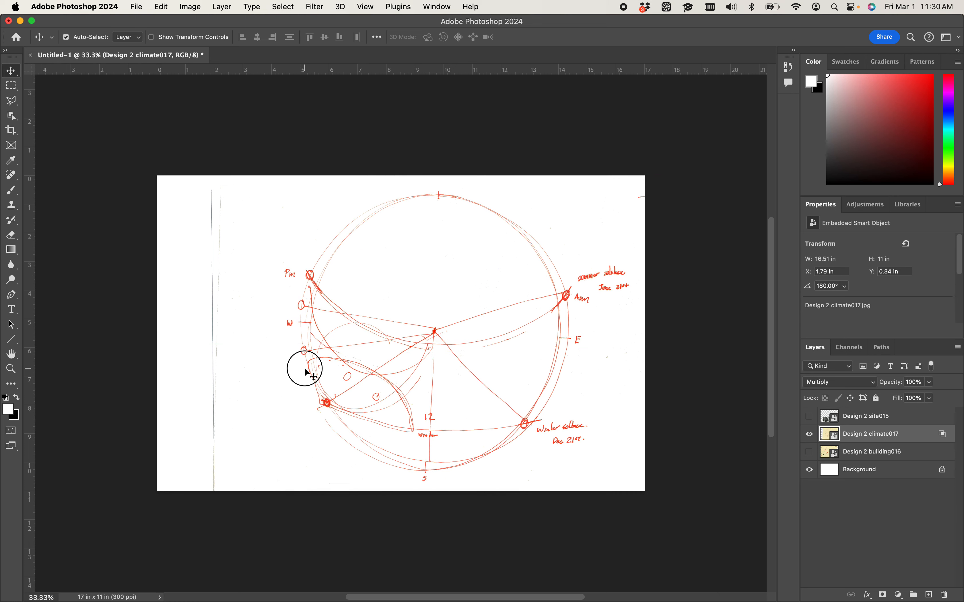
# Step: Rasterize the Design 2 climate017 layer for the Eraser and convert it back into a smart object
pyautogui.press('e')
pyautogui.click(208, 350)
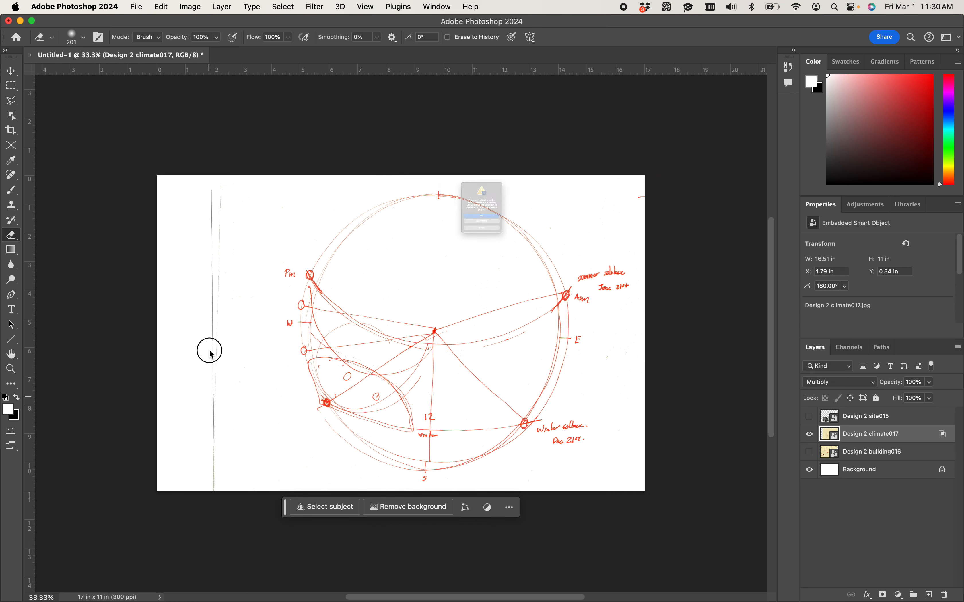
pyautogui.click(472, 241)
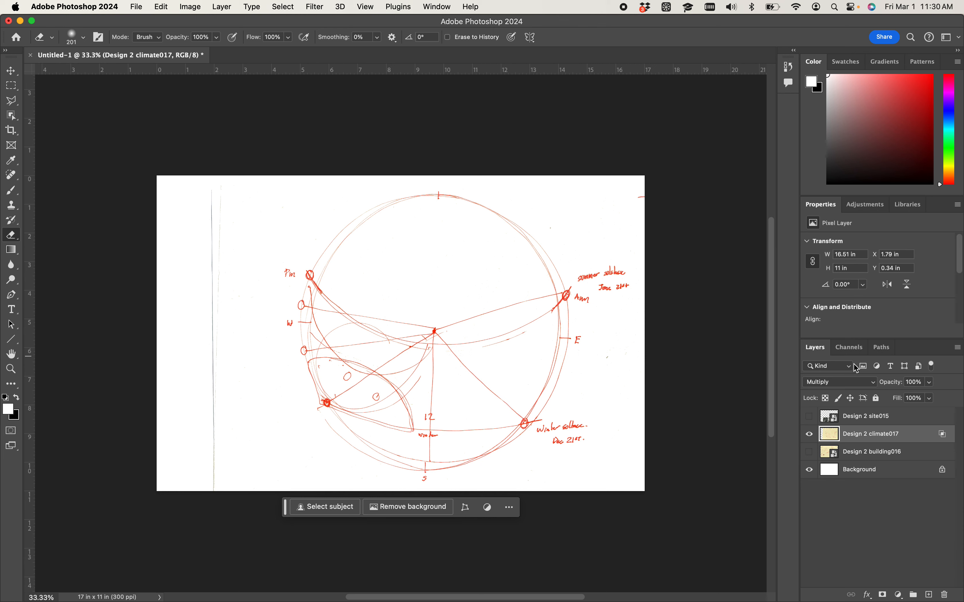
pyautogui.rightClick(889, 440)
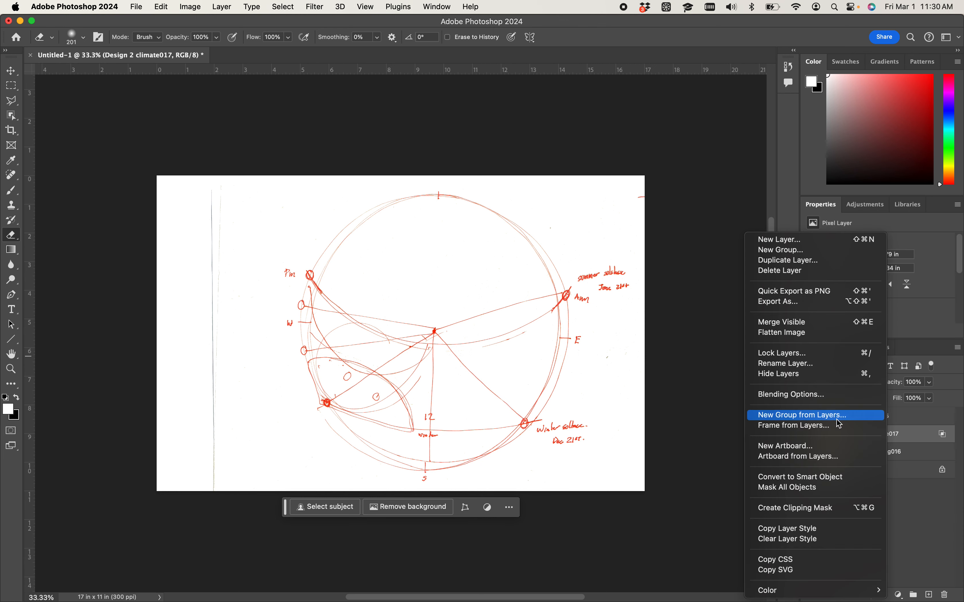
pyautogui.click(816, 477)
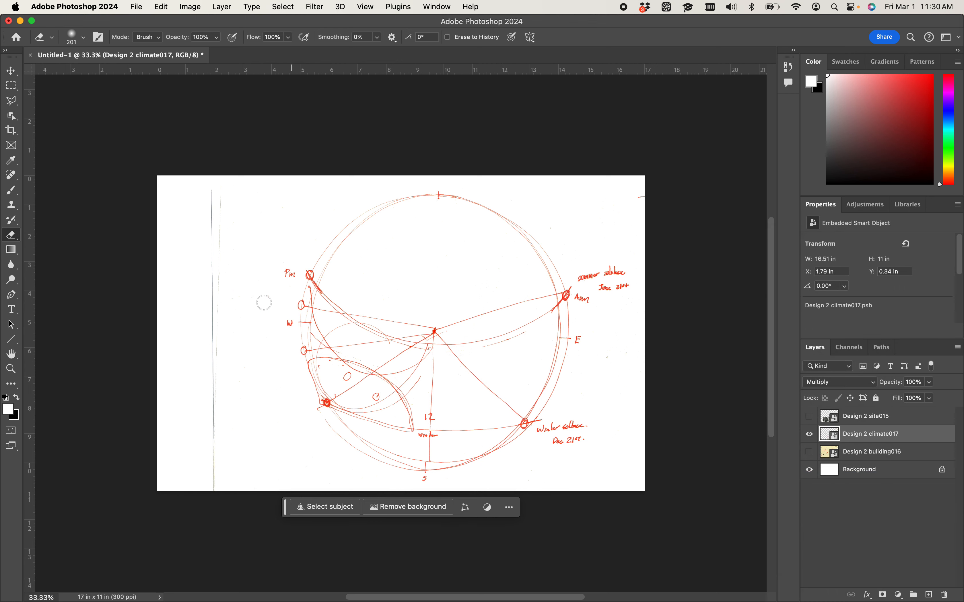
# Step: Rasterize the climate sketch again and erase the vertical paper-edge line beside the sun-path circle
pyautogui.click(215, 269)
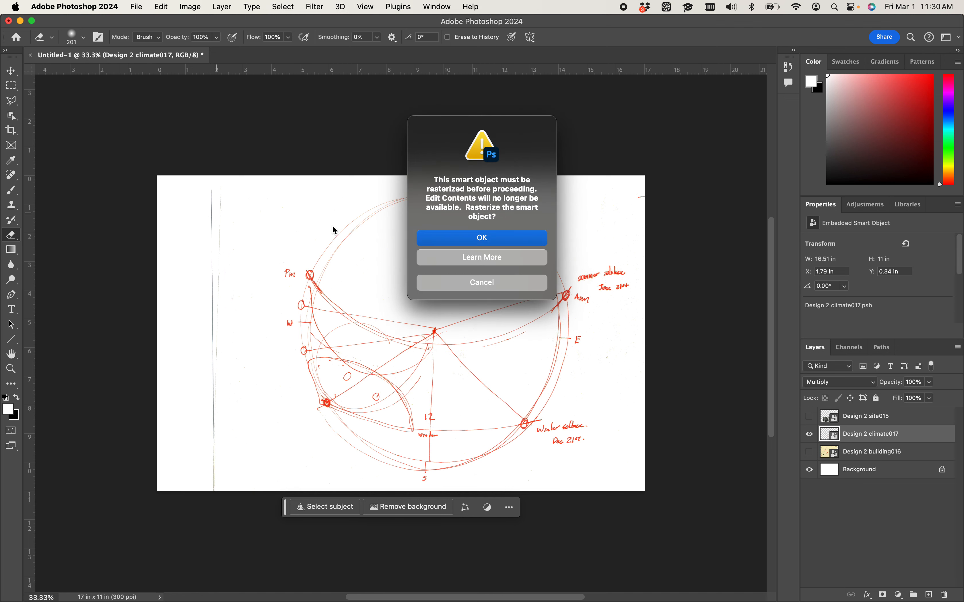
pyautogui.click(462, 240)
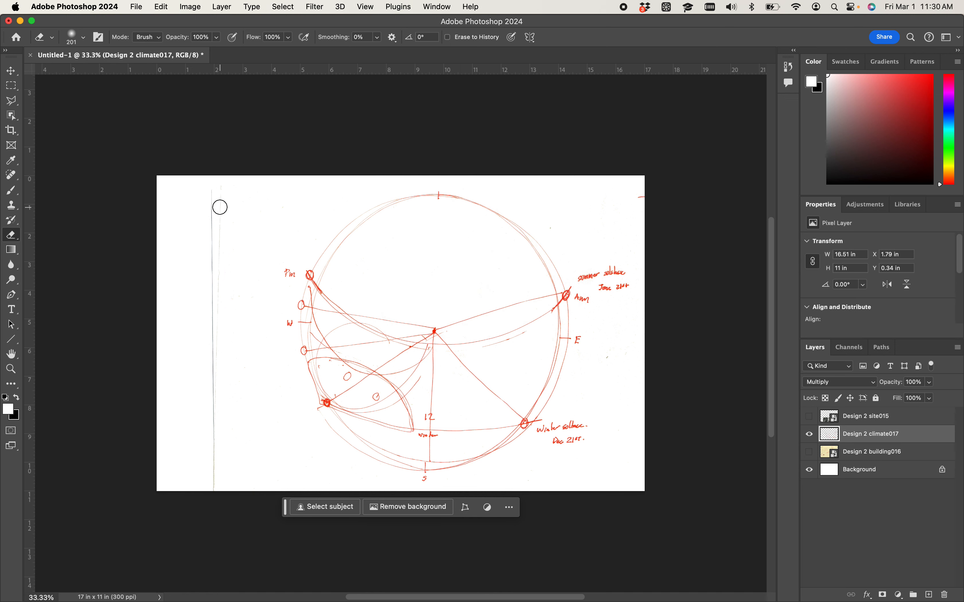
pyautogui.moveTo(220, 207); pyautogui.dragTo(214, 492)
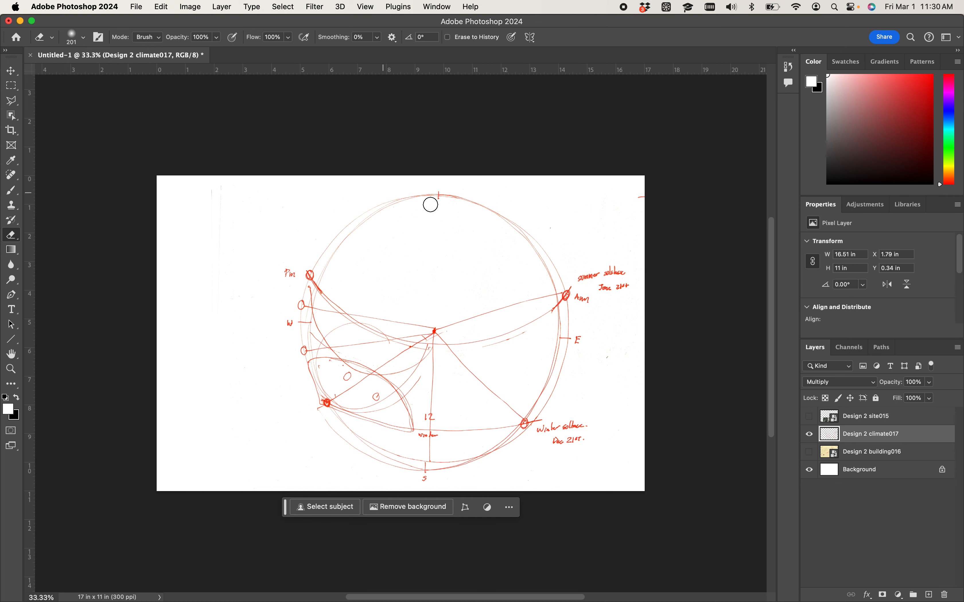
# Step: Try moving the climate sketch, and undo the moves, the erased line and the latest rasterizing
pyautogui.click(12, 74)
pyautogui.moveTo(439, 327)
pyautogui.mouseDown()
pyautogui.moveTo(369, 337)
pyautogui.moveTo(344, 355)
pyautogui.moveTo(384, 346)
pyautogui.mouseUp()
pyautogui.press('super+z')
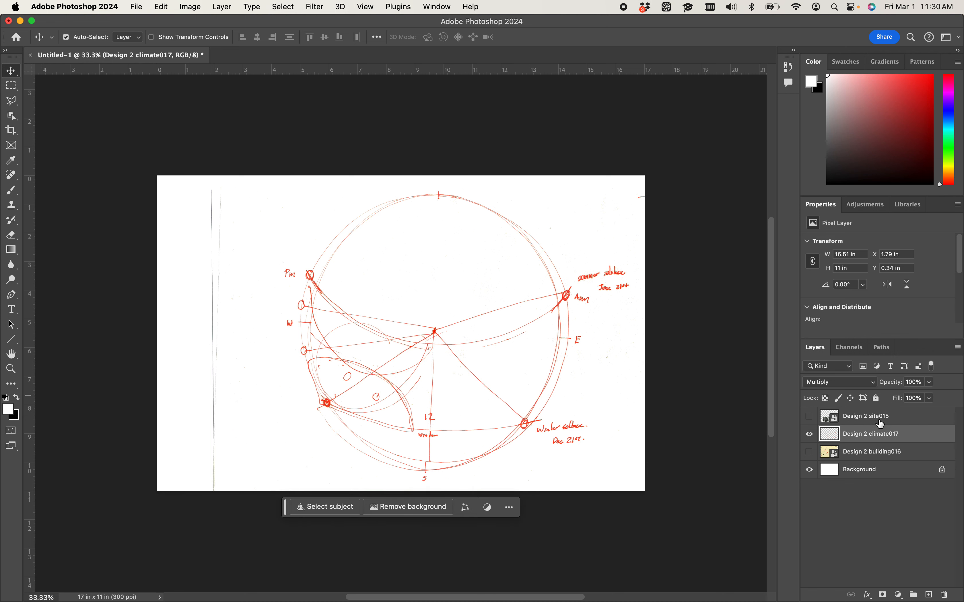
pyautogui.moveTo(545, 319)
pyautogui.mouseDown()
pyautogui.moveTo(469, 344)
pyautogui.moveTo(685, 345)
pyautogui.mouseUp()
pyautogui.moveTo(439, 342); pyautogui.dragTo(408, 341)
pyautogui.press('super+z')
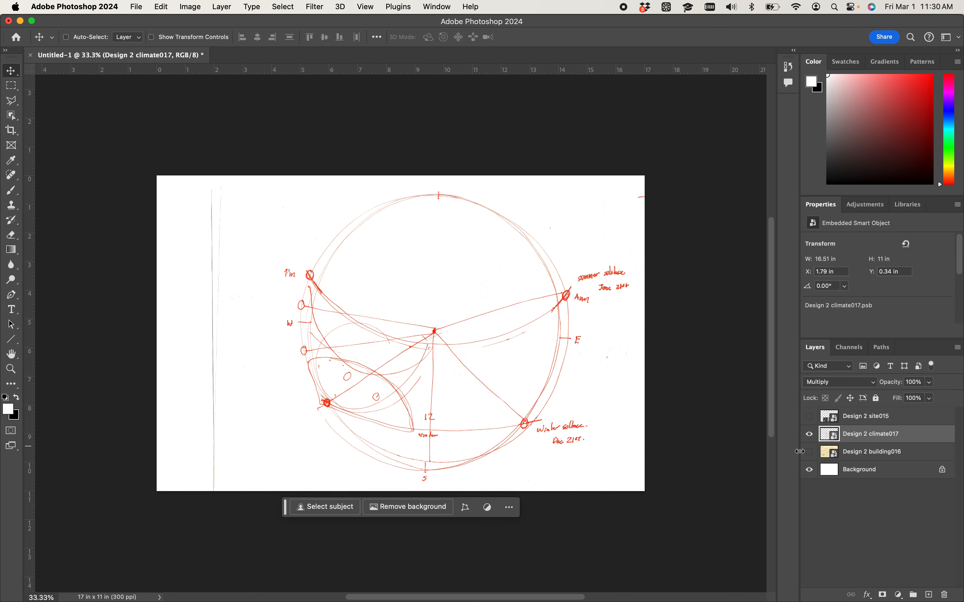
# Step: Move the climate sketch to X 0.49 in, Y 0 in, and stack its layer above the shown Design 2 site015 layer
pyautogui.click(809, 453)
pyautogui.click(809, 453)
pyautogui.moveTo(553, 363)
pyautogui.mouseDown()
pyautogui.moveTo(517, 423)
pyautogui.moveTo(391, 430)
pyautogui.moveTo(494, 398)
pyautogui.moveTo(484, 372)
pyautogui.moveTo(489, 427)
pyautogui.moveTo(445, 431)
pyautogui.moveTo(492, 415)
pyautogui.mouseUp()
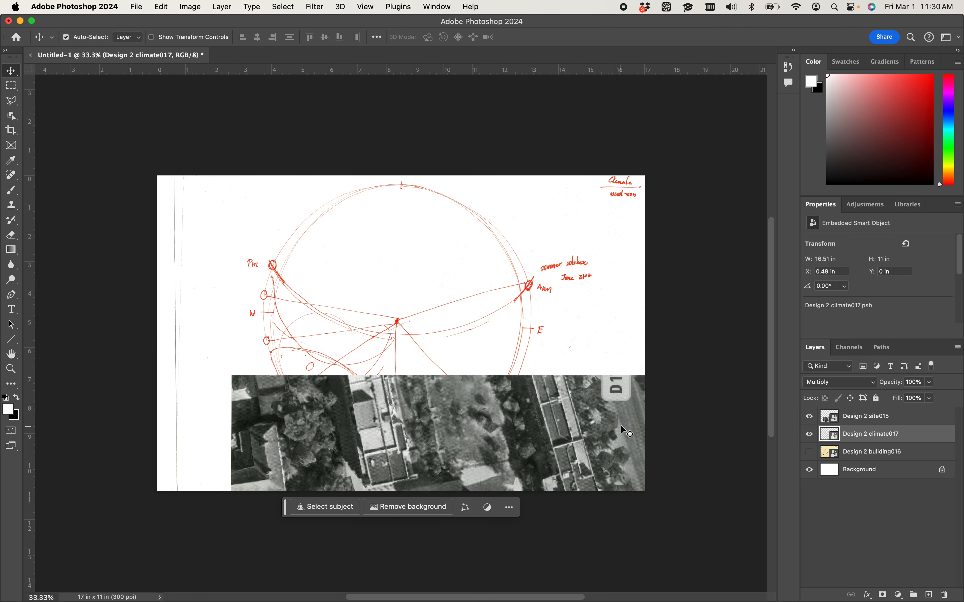
pyautogui.moveTo(878, 433); pyautogui.dragTo(874, 417)
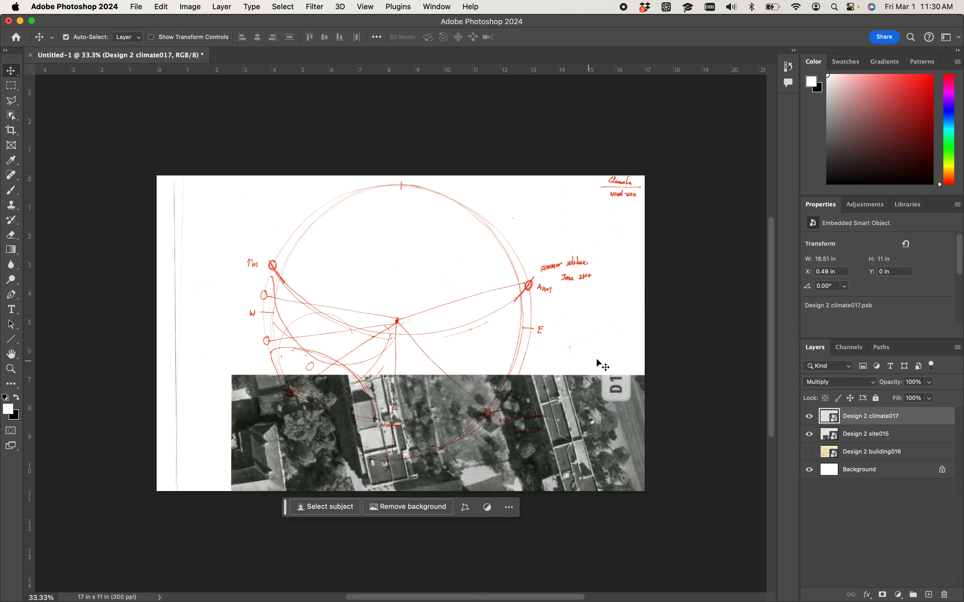
# Step: Scale the aerial site image to about 103.09% across the canvas width and place it at about X 0 in, Y 0.19 in
pyautogui.moveTo(623, 433); pyautogui.dragTo(536, 233)
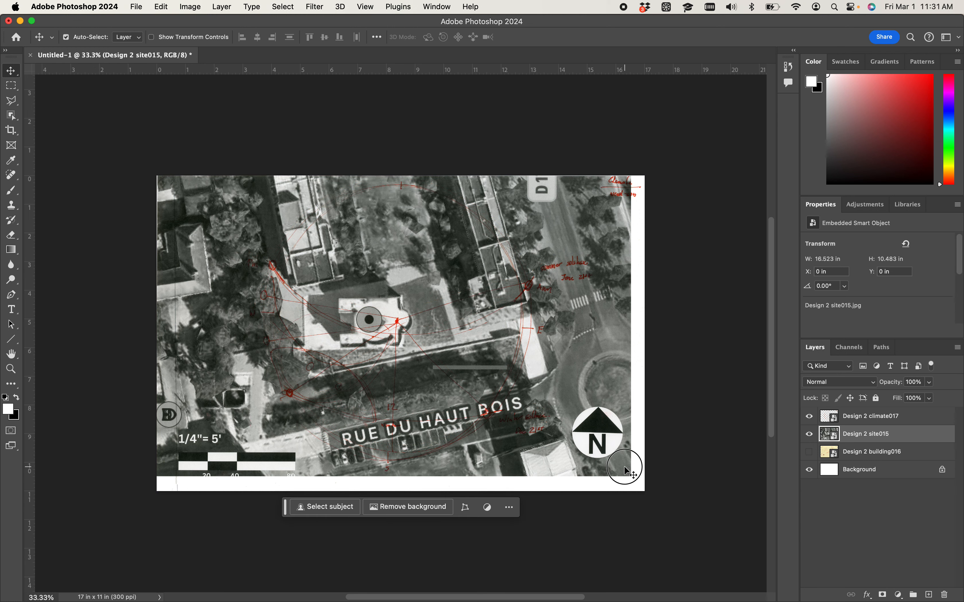
pyautogui.press('super+t')
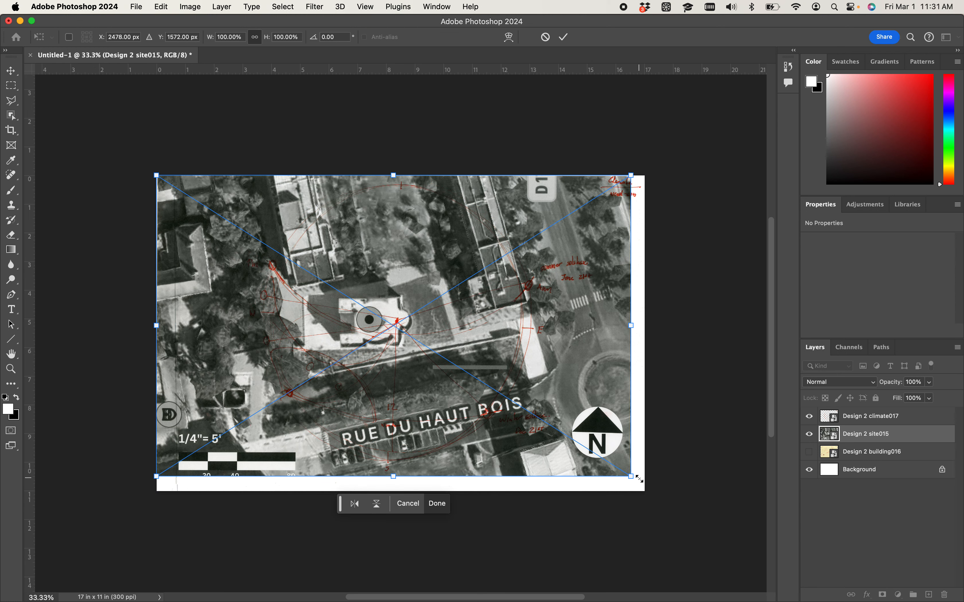
pyautogui.moveTo(635, 480); pyautogui.dragTo(607, 556)
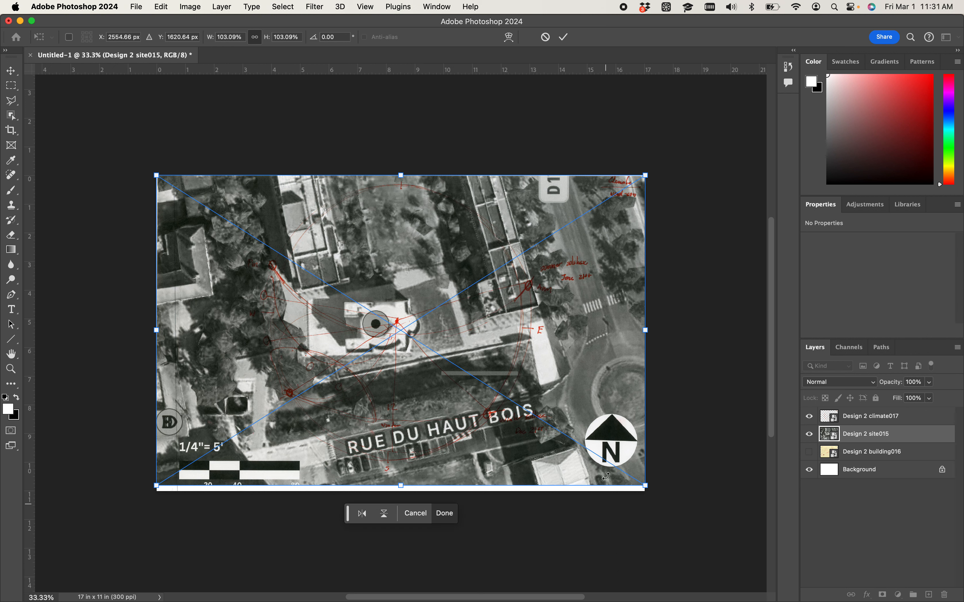
pyautogui.moveTo(602, 410)
pyautogui.mouseDown()
pyautogui.moveTo(603, 420)
pyautogui.moveTo(617, 405)
pyautogui.mouseUp()
pyautogui.press('Return')
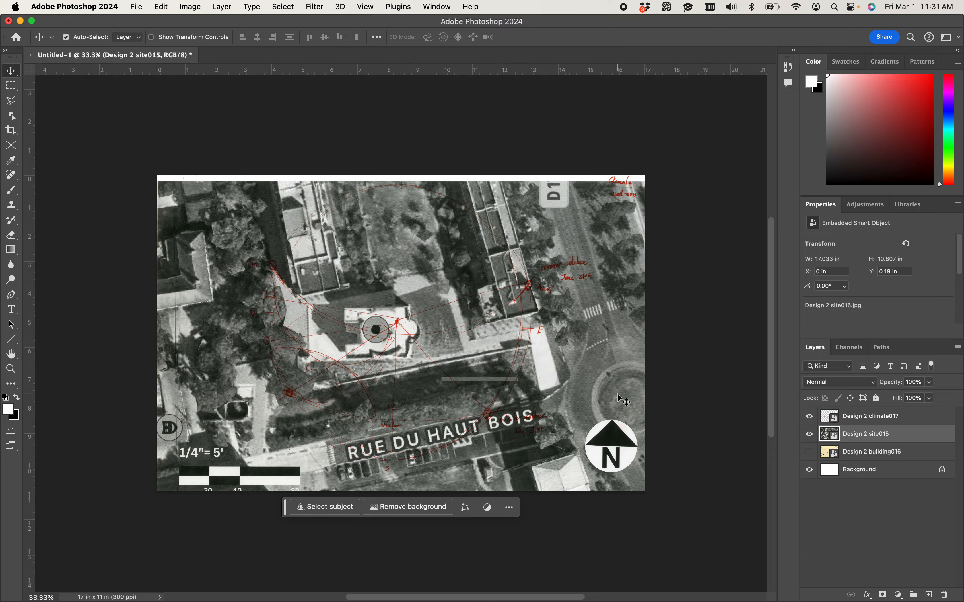
# Step: Examine up close how the climate sketch's center point lines up with the main building on the aerial
pyautogui.press('super+equal')
pyautogui.press('super+equal')
pyautogui.press('super+equal')
pyautogui.press('super+equal')
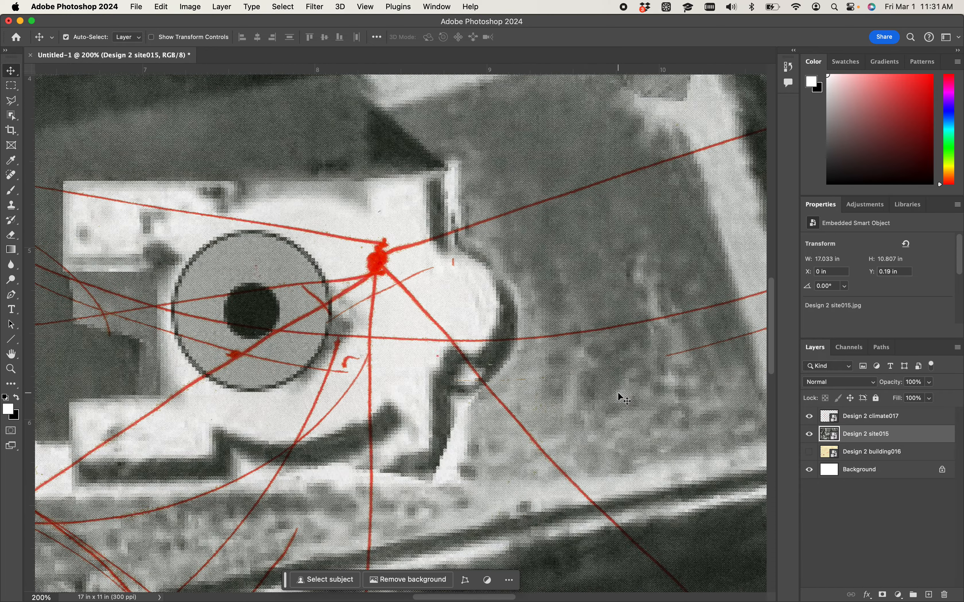
pyautogui.press('super+minus')
pyautogui.press('super+minus')
pyautogui.press('super+minus')
pyautogui.press('super+minus')
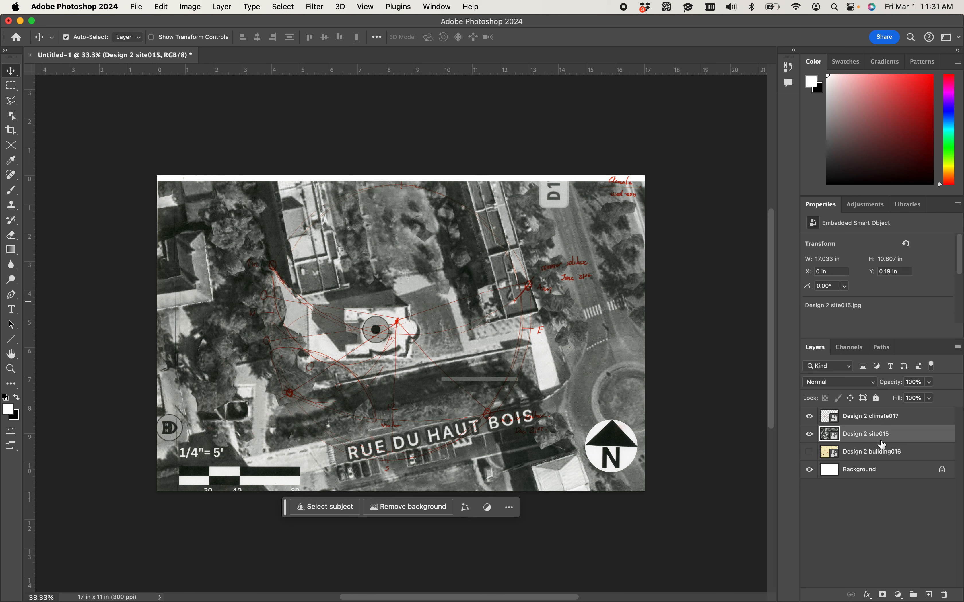
# Step: Show and select the Design 2 building016 layer, and hide the Design 2 site015 layer
pyautogui.click(864, 456)
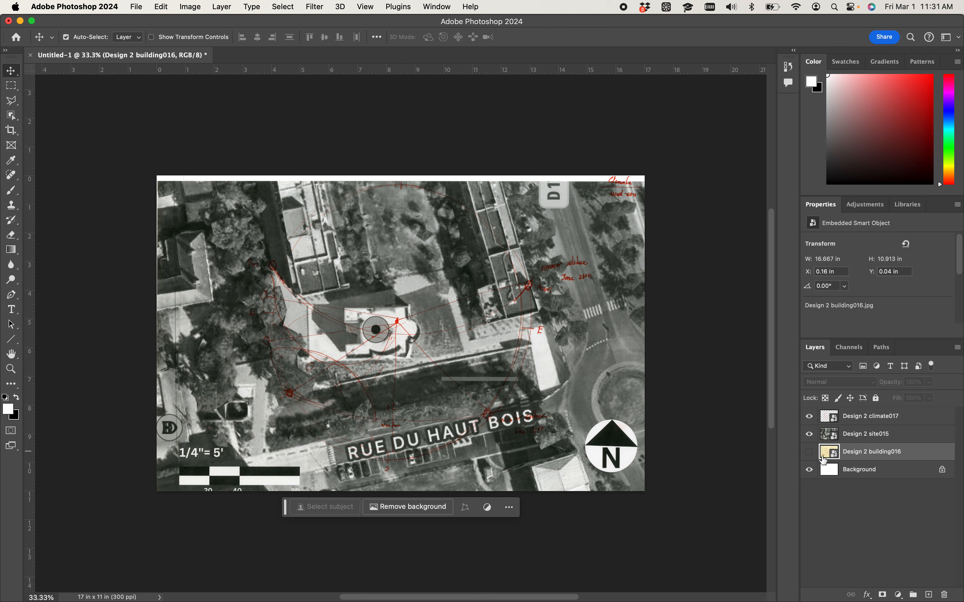
pyautogui.click(809, 451)
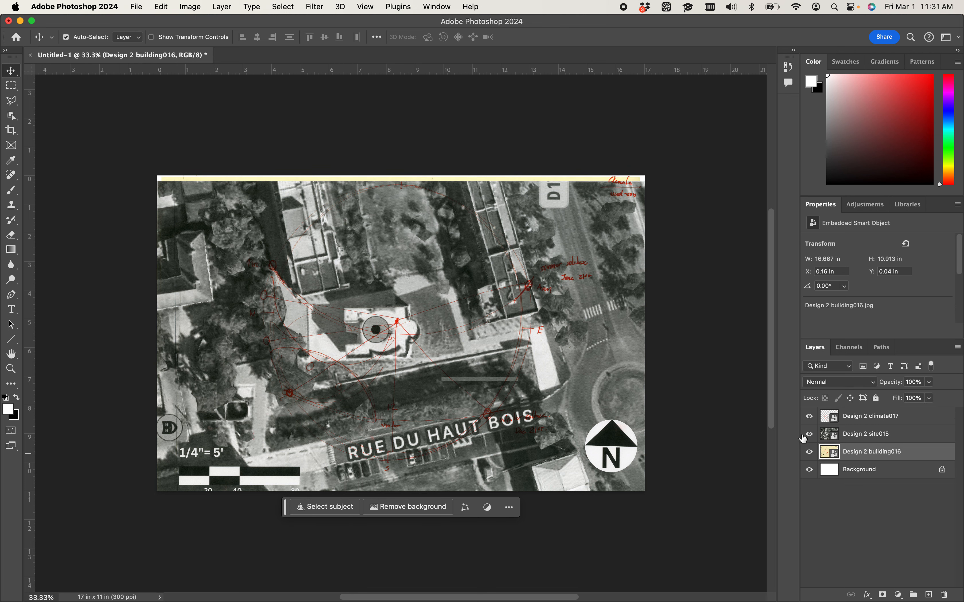
pyautogui.click(811, 435)
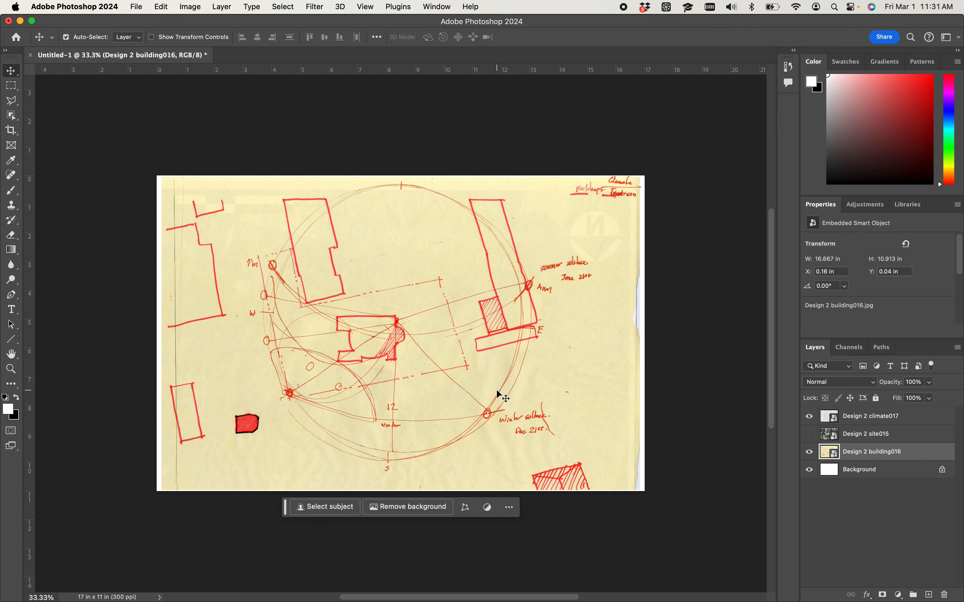
pyautogui.press('super+m')
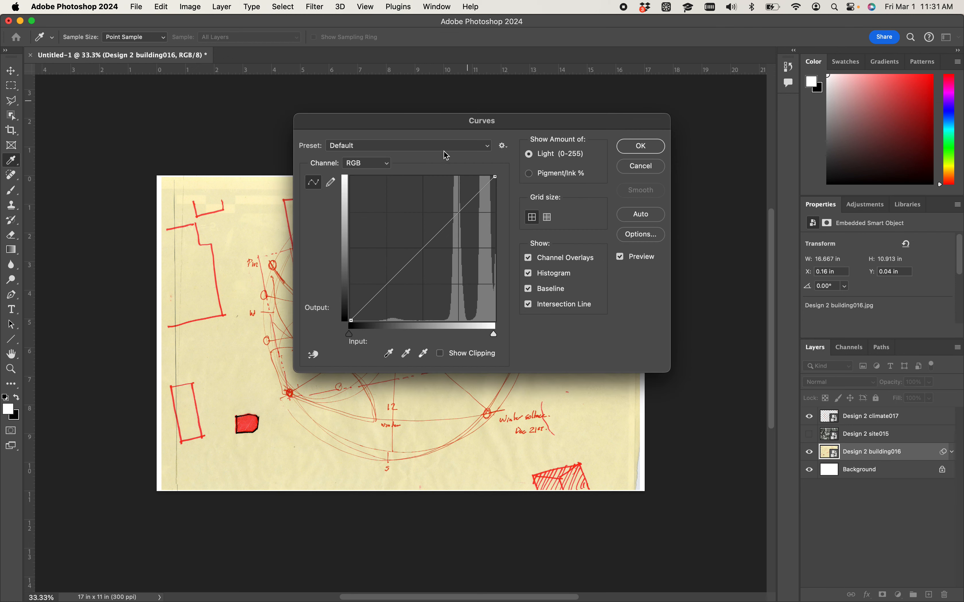
pyautogui.click(641, 167)
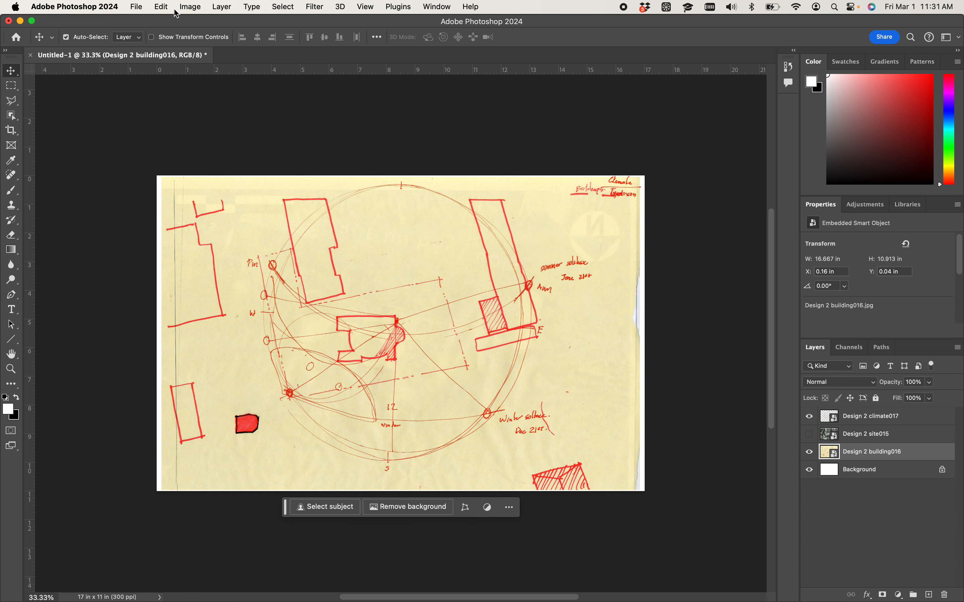
pyautogui.click(162, 7)
pyautogui.moveTo(185, 8)
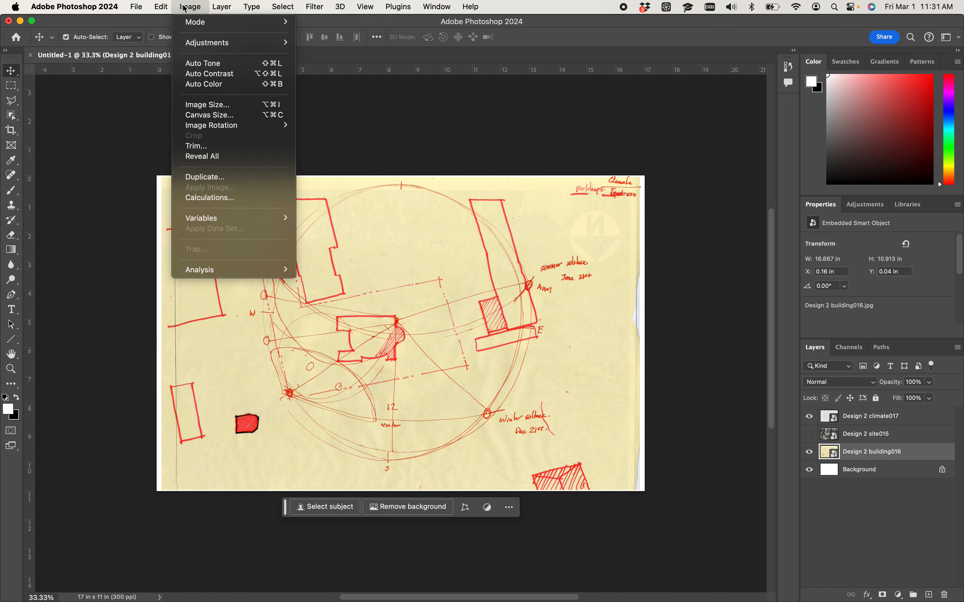
pyautogui.moveTo(204, 47)
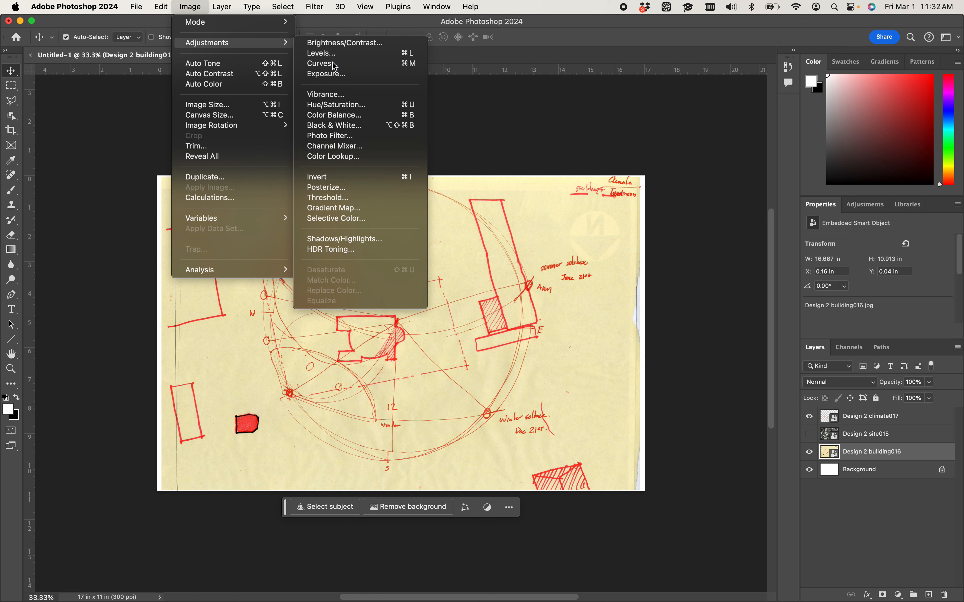
pyautogui.click(360, 64)
pyautogui.moveTo(509, 120); pyautogui.dragTo(761, 63)
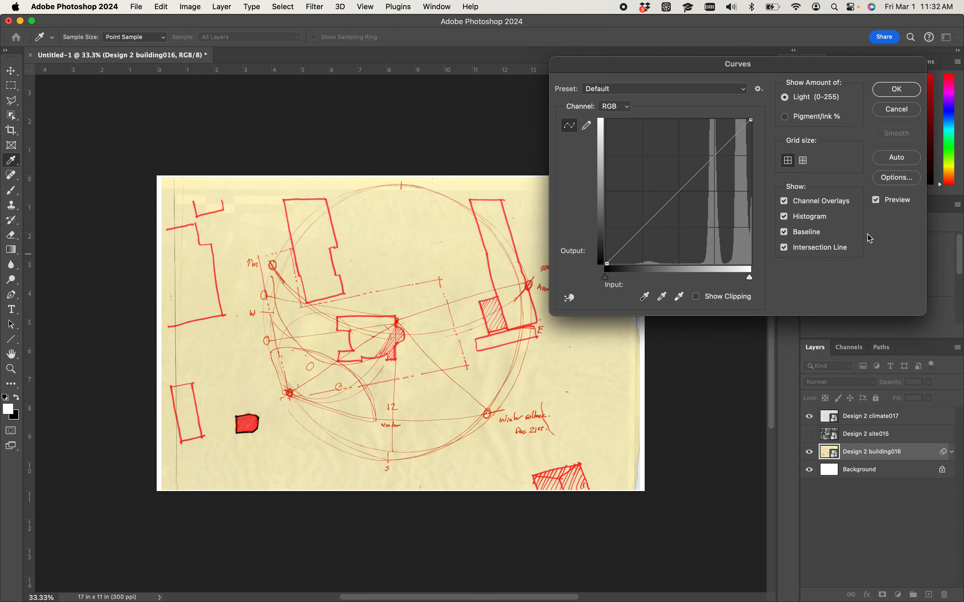
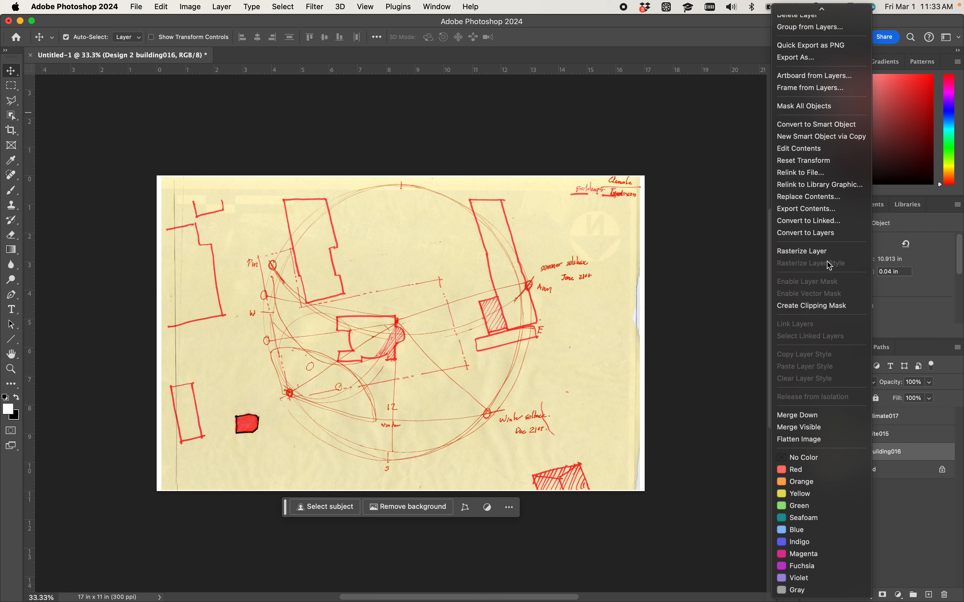
# Step: Rasterize the Design 2 building016 smart object into a pixel layer
pyautogui.scroll(2, 815, 266)
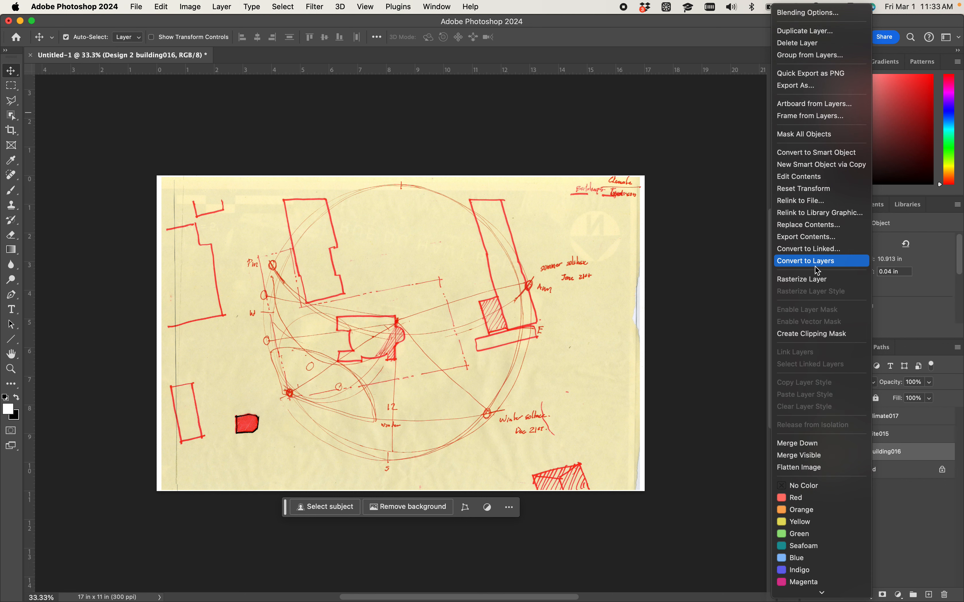
pyautogui.click(815, 154)
pyautogui.rightClick(871, 457)
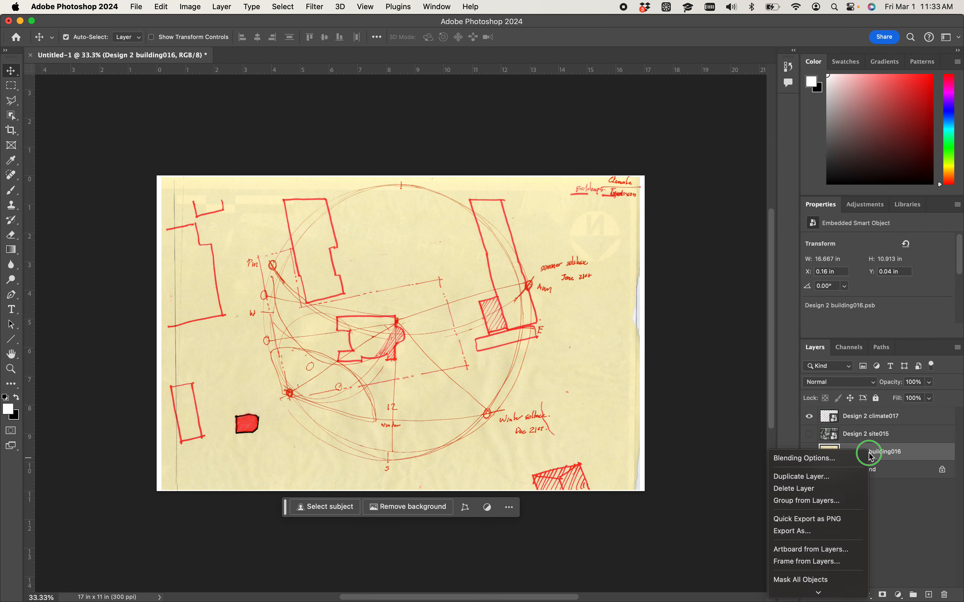
pyautogui.scroll(-5, 862, 452)
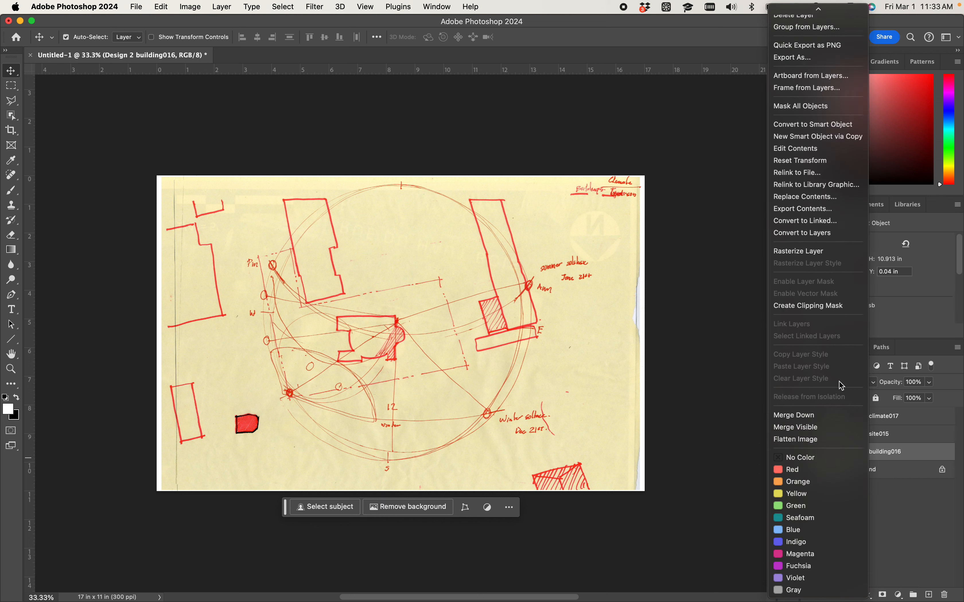
pyautogui.click(812, 252)
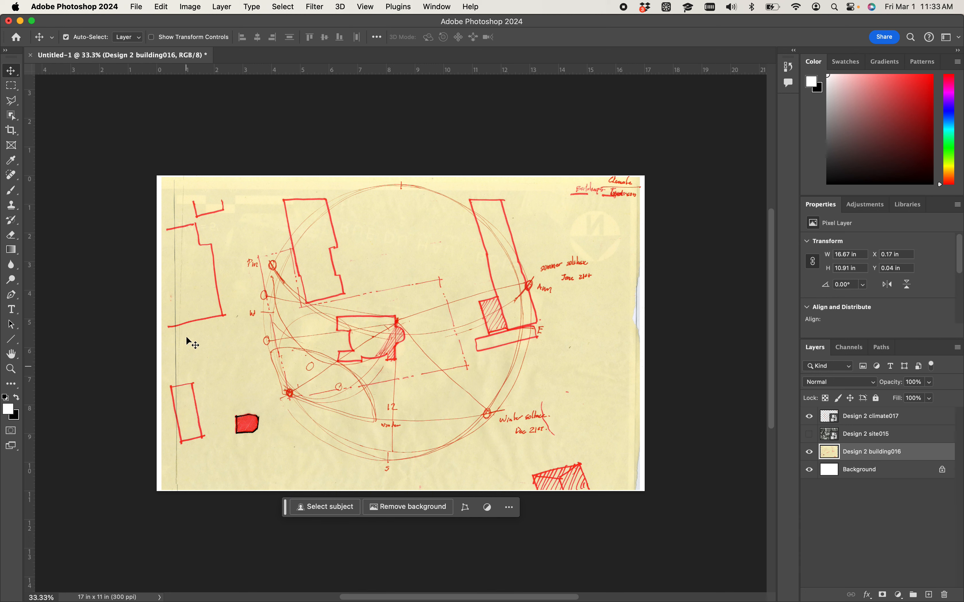
pyautogui.click(186, 11)
pyautogui.moveTo(215, 41)
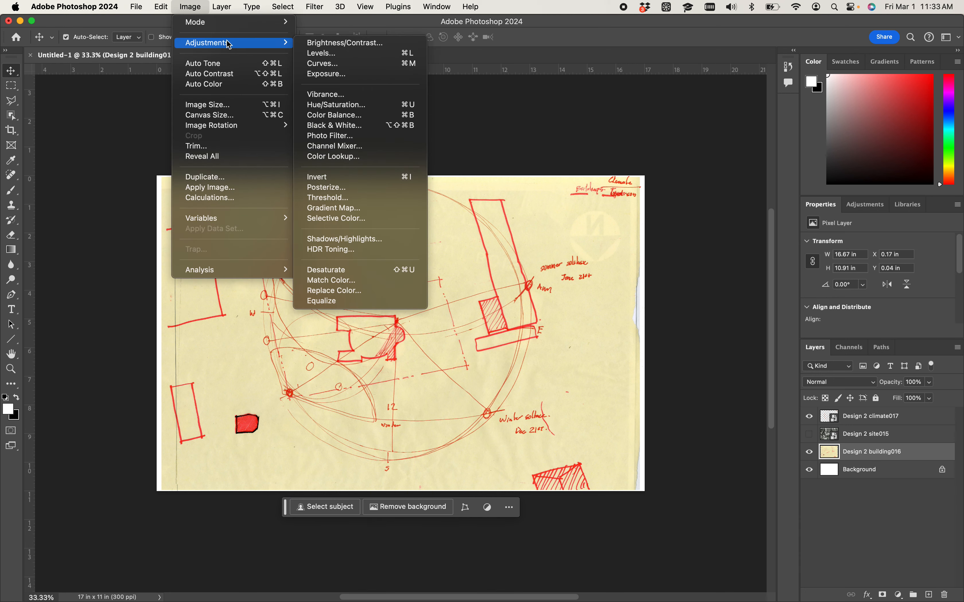
pyautogui.click(402, 130)
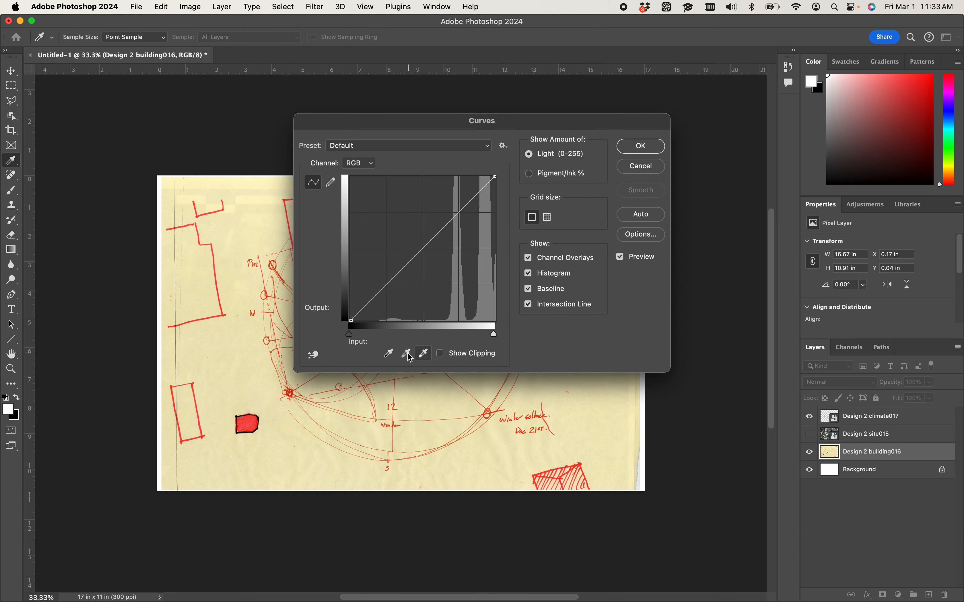
pyautogui.click(388, 353)
pyautogui.click(464, 472)
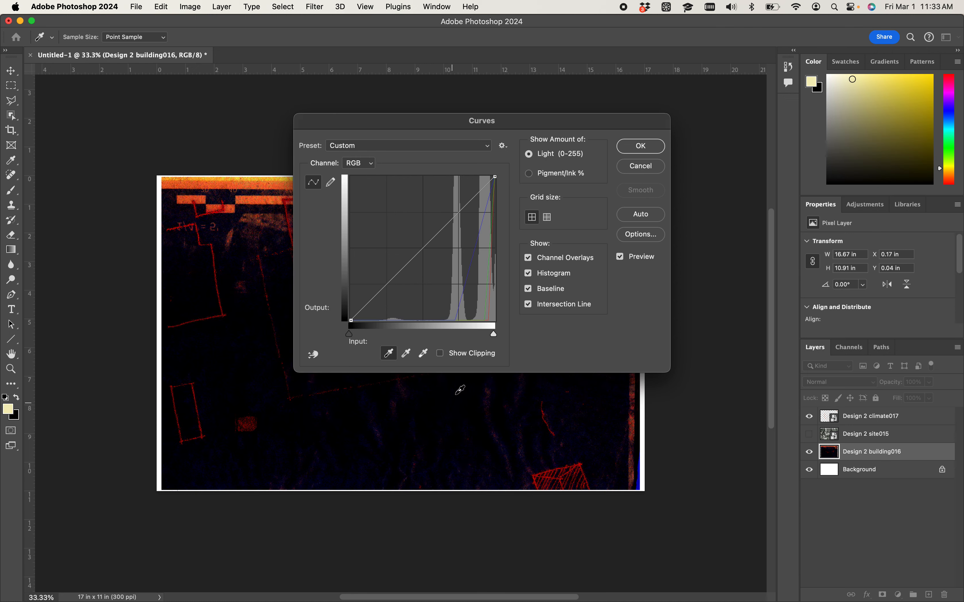
pyautogui.click(655, 177)
# Step: Apply Curves to the Design 2 building016 layer, sampling the yellow paper as the white point to whiten its background
pyautogui.press('super+m')
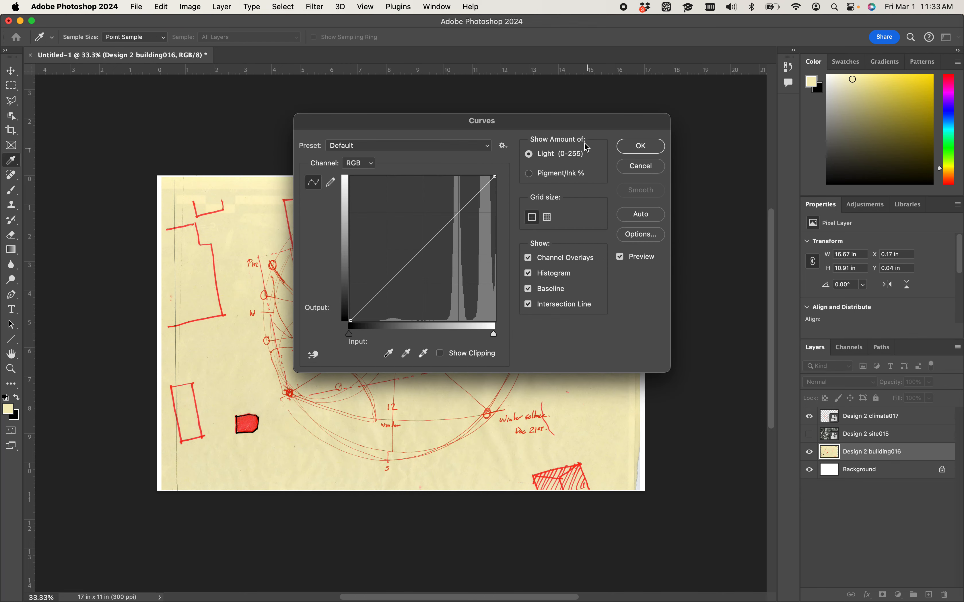
pyautogui.moveTo(586, 119); pyautogui.dragTo(870, 52)
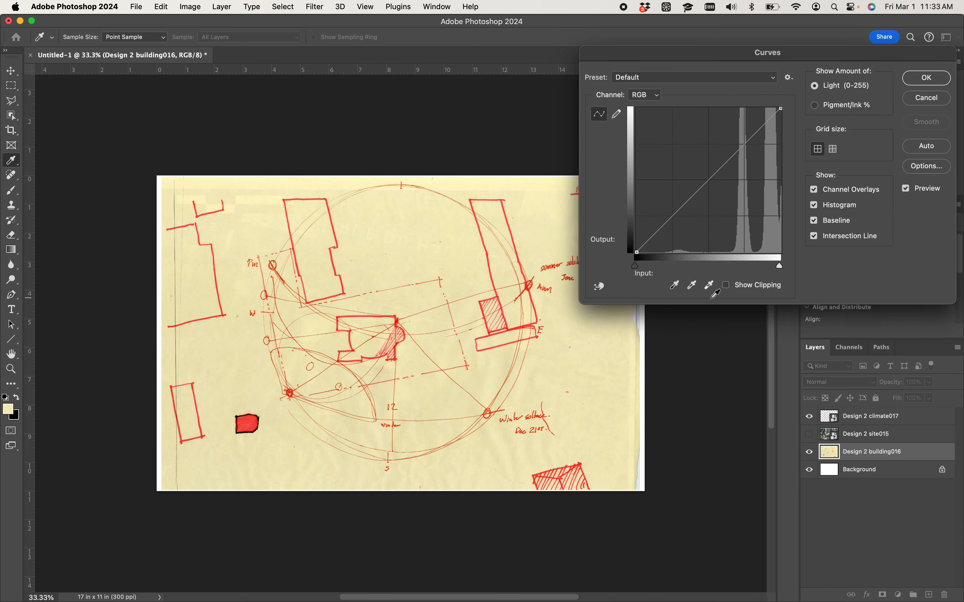
pyautogui.click(712, 287)
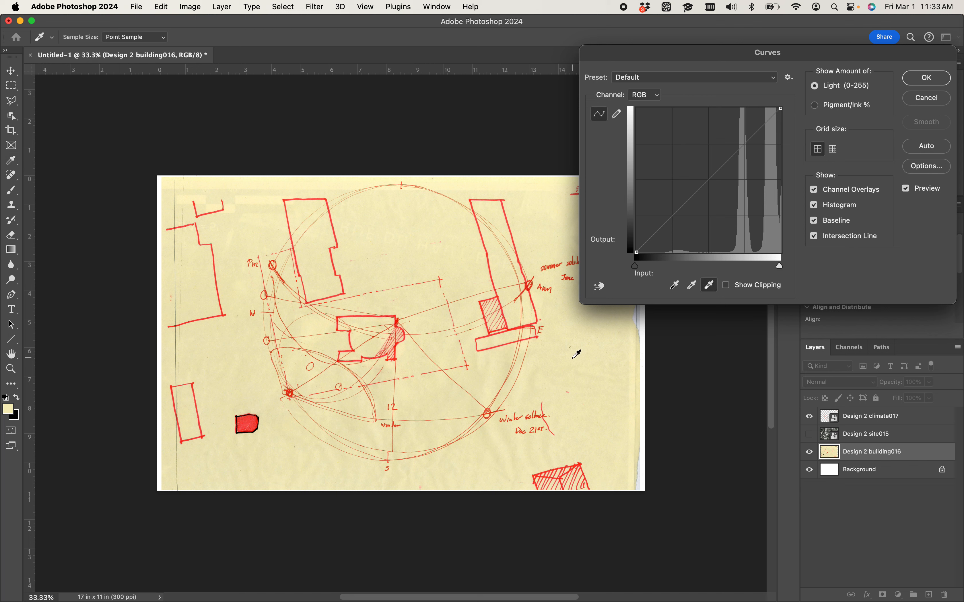
pyautogui.click(560, 361)
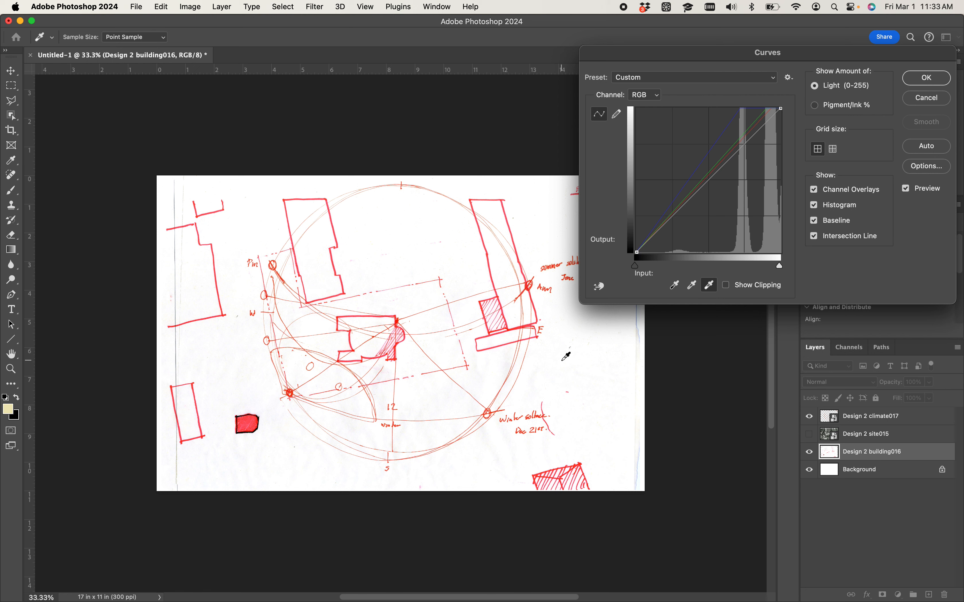
pyautogui.click(927, 78)
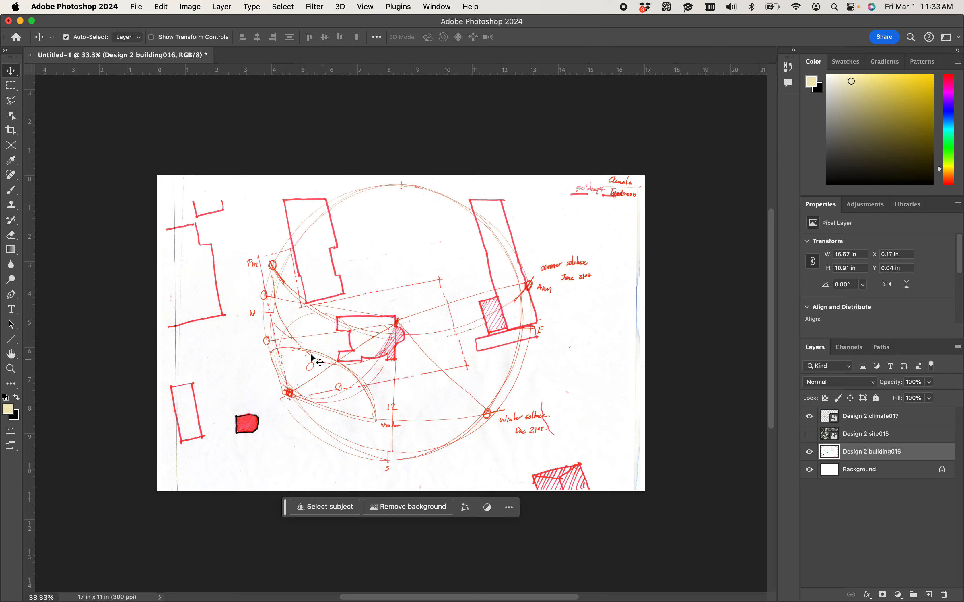
# Step: Lasso a freehand selection about 8.78 × 4.88 in around the sun path area, from the Pm side across to the winter and summer solstice points
pyautogui.press('super+equal')
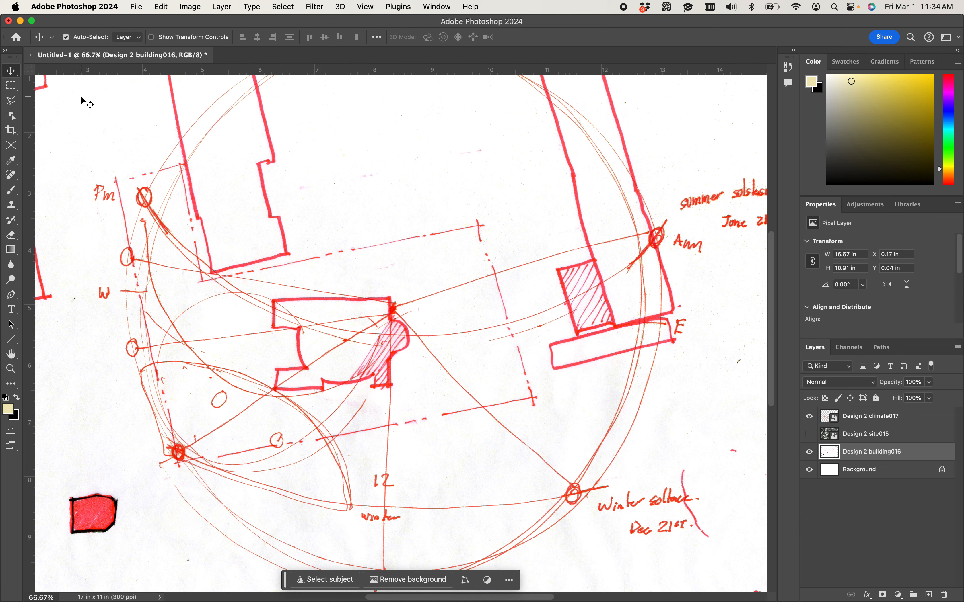
pyautogui.click(10, 104)
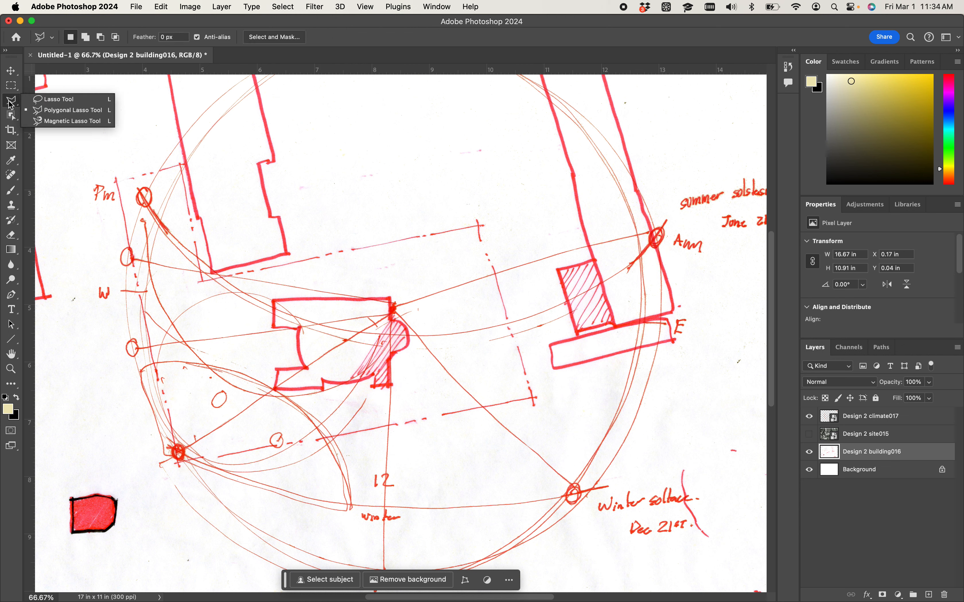
pyautogui.click(67, 101)
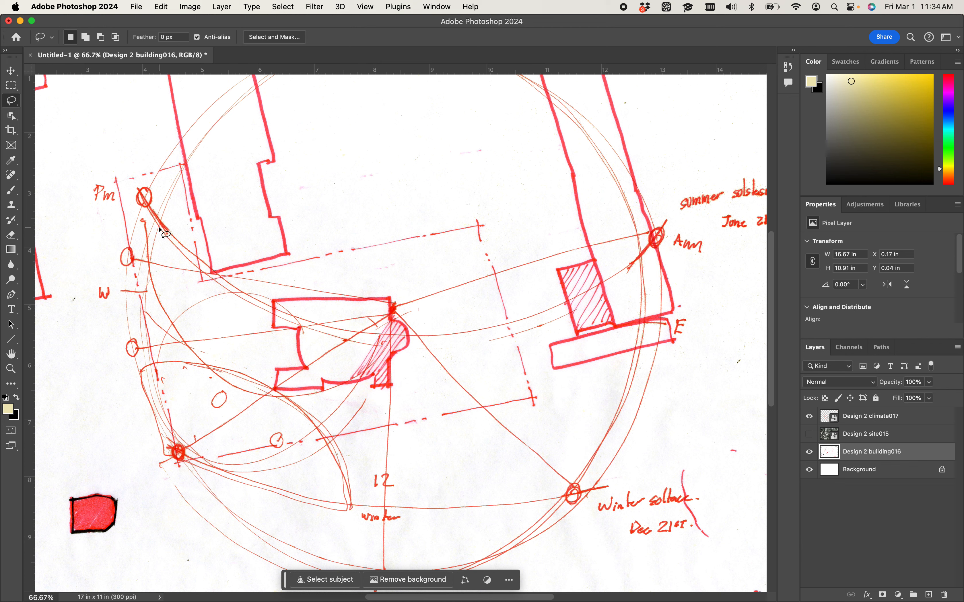
pyautogui.moveTo(159, 230)
pyautogui.mouseDown()
pyautogui.moveTo(143, 348)
pyautogui.moveTo(166, 437)
pyautogui.moveTo(158, 446)
pyautogui.moveTo(342, 506)
pyautogui.moveTo(500, 506)
pyautogui.moveTo(575, 488)
pyautogui.moveTo(623, 402)
pyautogui.moveTo(644, 298)
pyautogui.moveTo(638, 235)
pyautogui.moveTo(605, 255)
pyautogui.mouseUp()
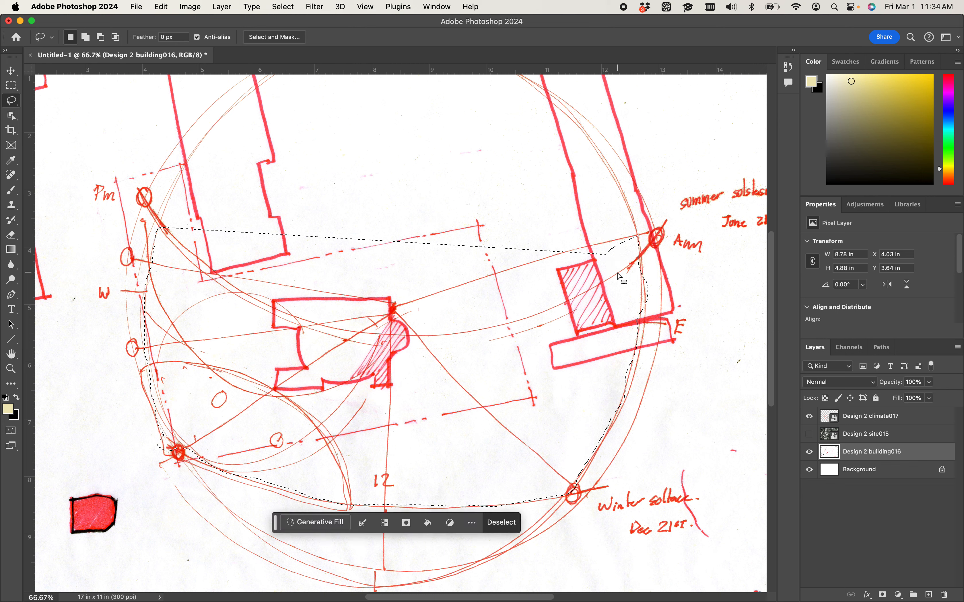
# Step: Subtract the area above the curved arc through the main building from the selection, so its upper edge follows that arc
pyautogui.press('shift')
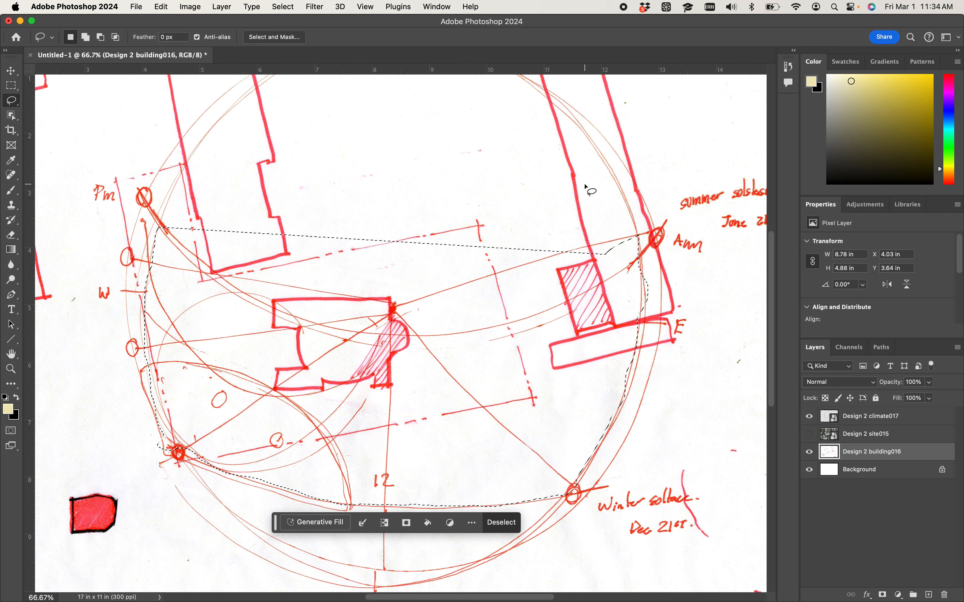
pyautogui.press('alt')
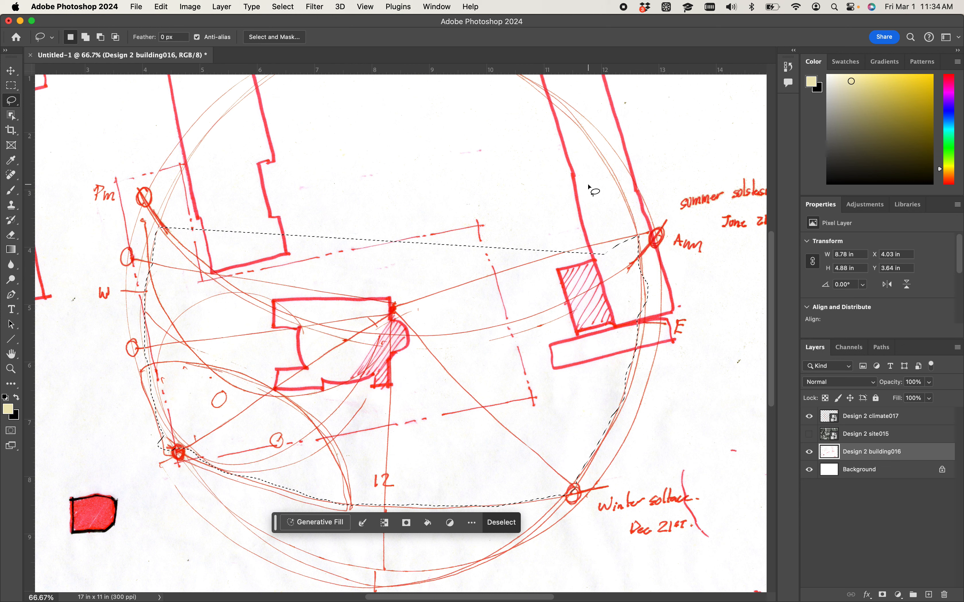
pyautogui.press('alt')
pyautogui.press('alt')
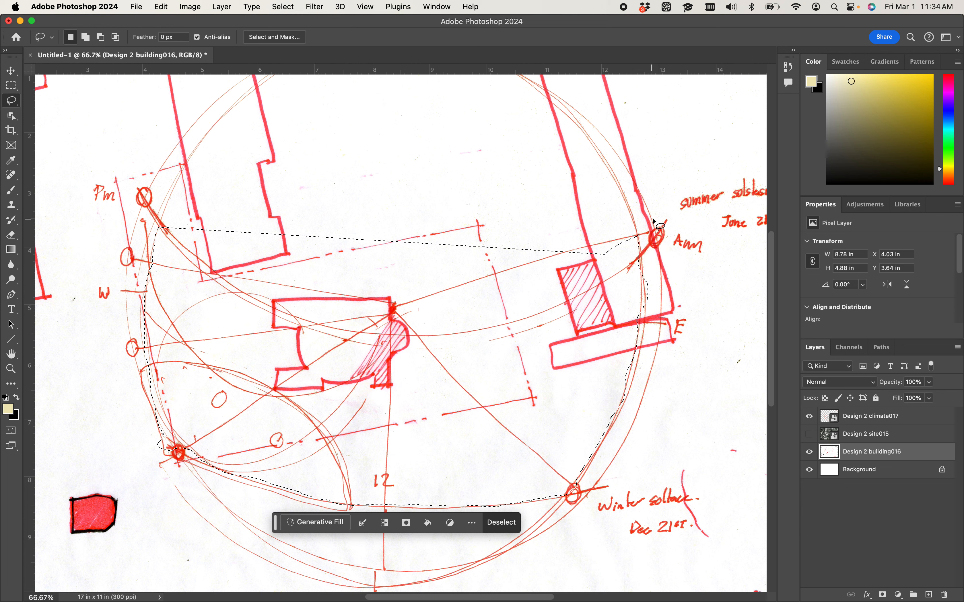
pyautogui.press('alt')
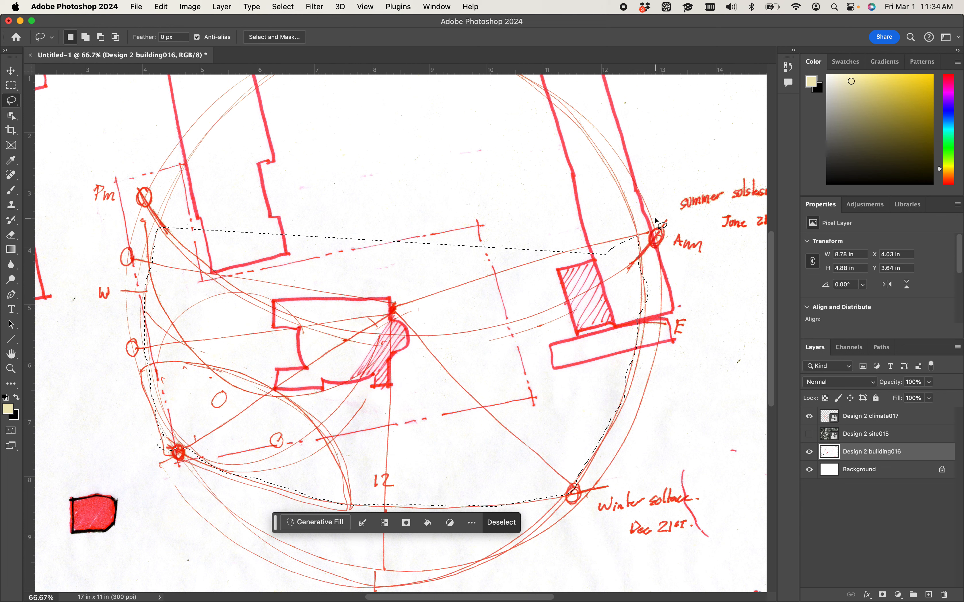
pyautogui.press('alt')
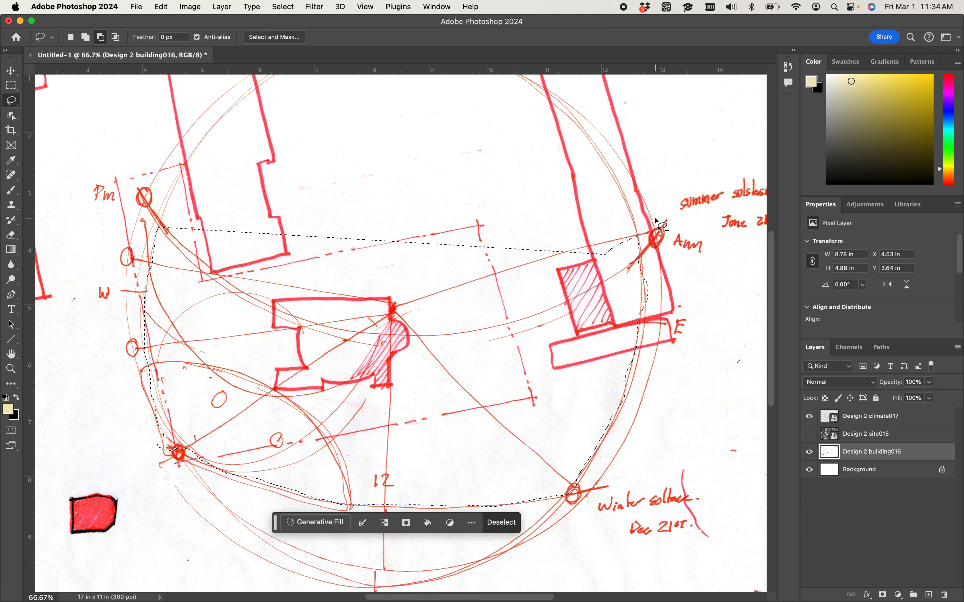
pyautogui.moveTo(651, 234); pyautogui.dragTo(650, 236)
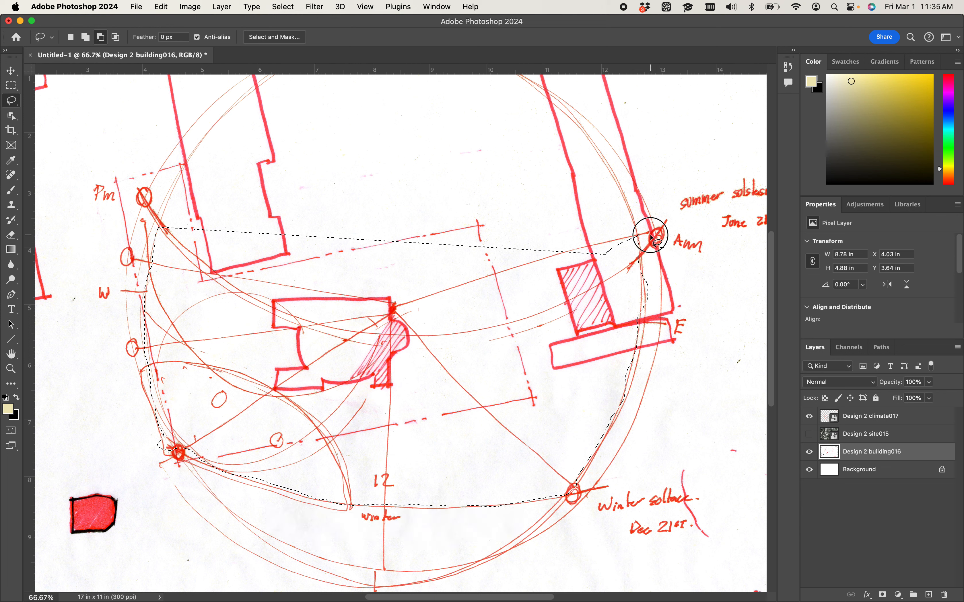
pyautogui.moveTo(611, 275)
pyautogui.mouseDown()
pyautogui.moveTo(541, 304)
pyautogui.moveTo(451, 321)
pyautogui.moveTo(328, 319)
pyautogui.moveTo(211, 258)
pyautogui.moveTo(168, 205)
pyautogui.moveTo(207, 188)
pyautogui.moveTo(553, 183)
pyautogui.moveTo(651, 235)
pyautogui.mouseUp()
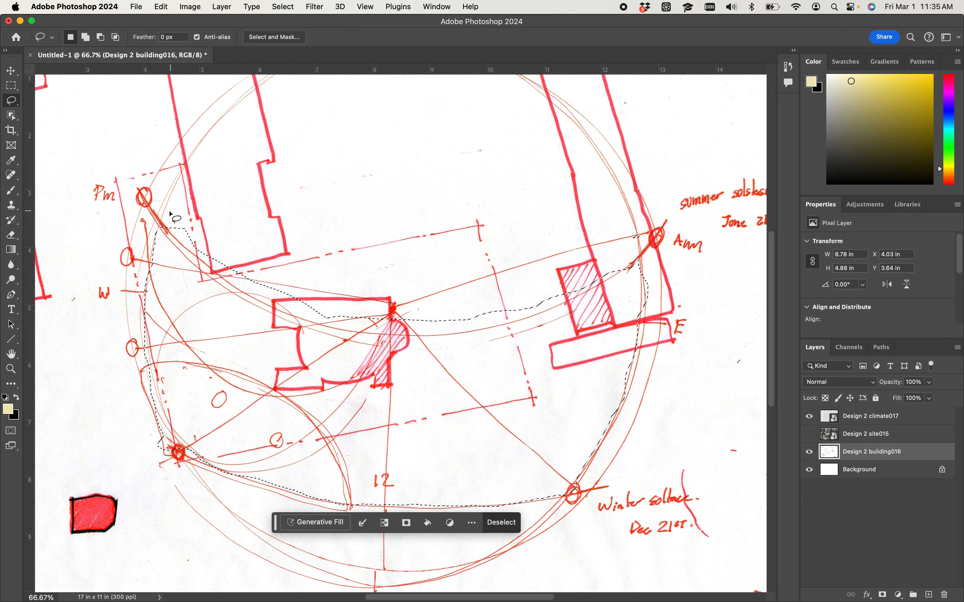
pyautogui.moveTo(165, 216)
pyautogui.mouseDown()
pyautogui.moveTo(189, 231)
pyautogui.moveTo(190, 247)
pyautogui.moveTo(173, 231)
pyautogui.moveTo(179, 247)
pyautogui.moveTo(252, 301)
pyautogui.moveTo(360, 333)
pyautogui.moveTo(503, 328)
pyautogui.moveTo(630, 269)
pyautogui.moveTo(619, 257)
pyautogui.moveTo(364, 264)
pyautogui.moveTo(239, 248)
pyautogui.moveTo(167, 219)
pyautogui.mouseUp()
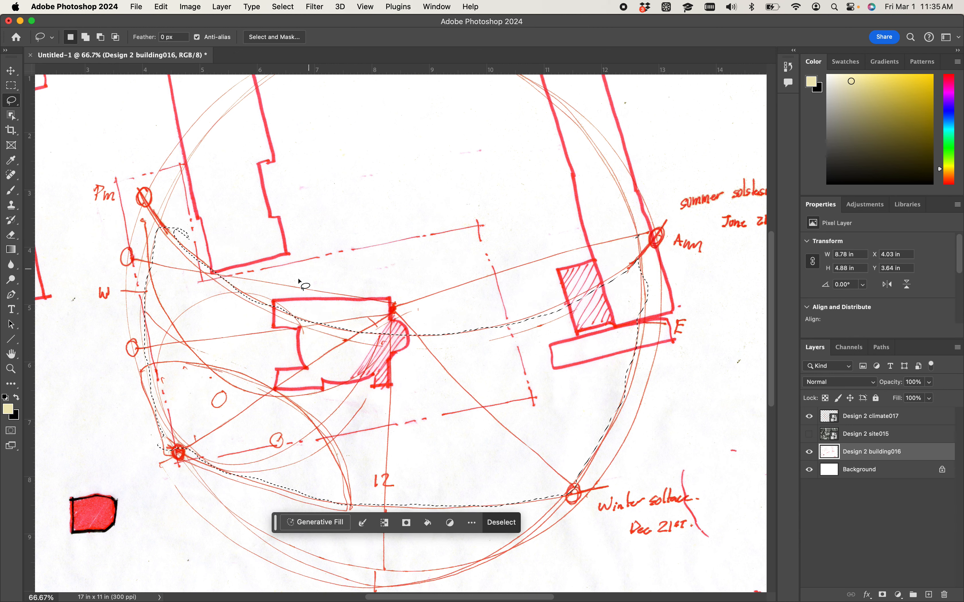
# Step: Invert the selection so everything outside the traced sun path shape is selected
pyautogui.scroll(-2, 292, 371)
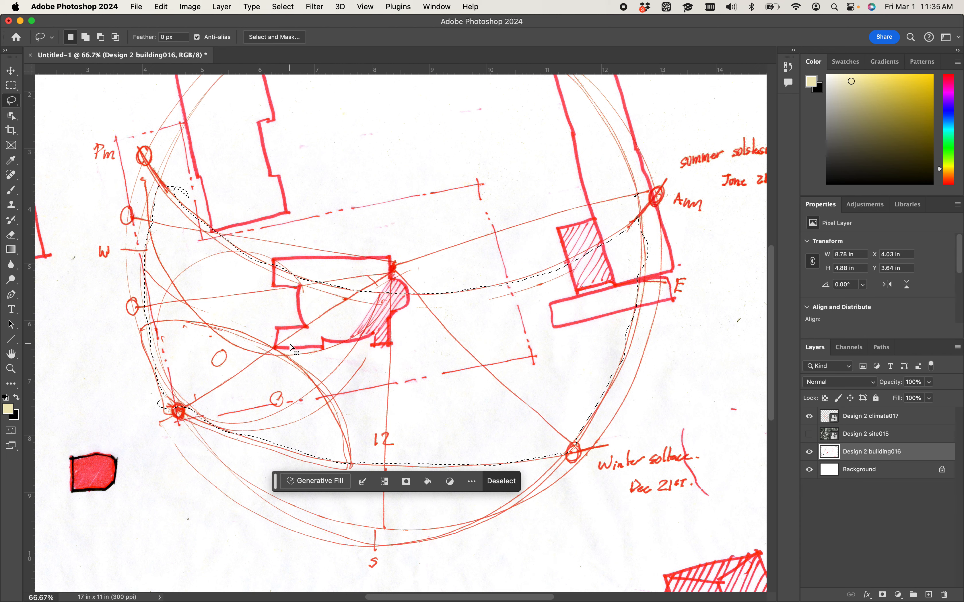
pyautogui.press('super+minus')
pyautogui.press('super+minus')
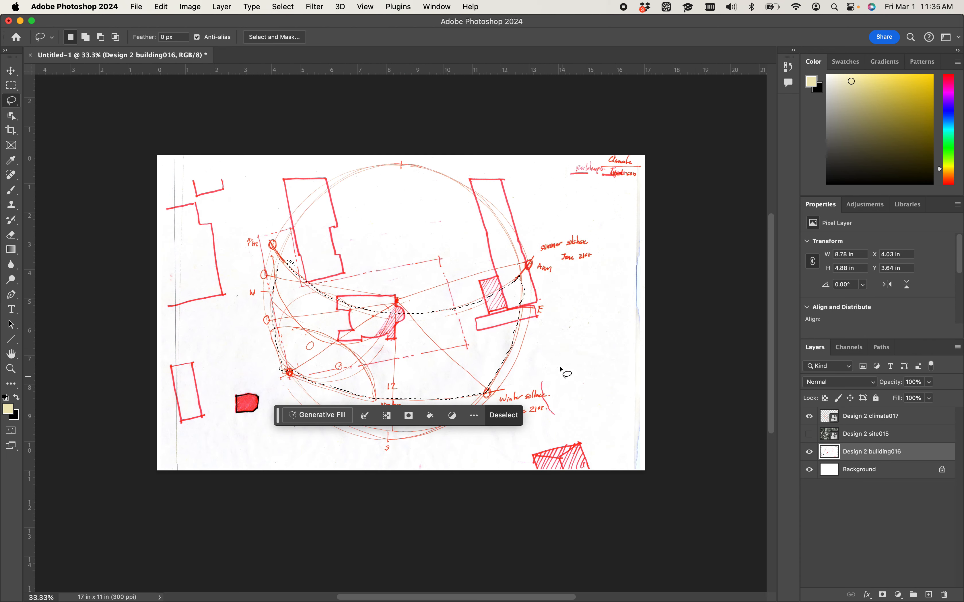
pyautogui.rightClick(427, 345)
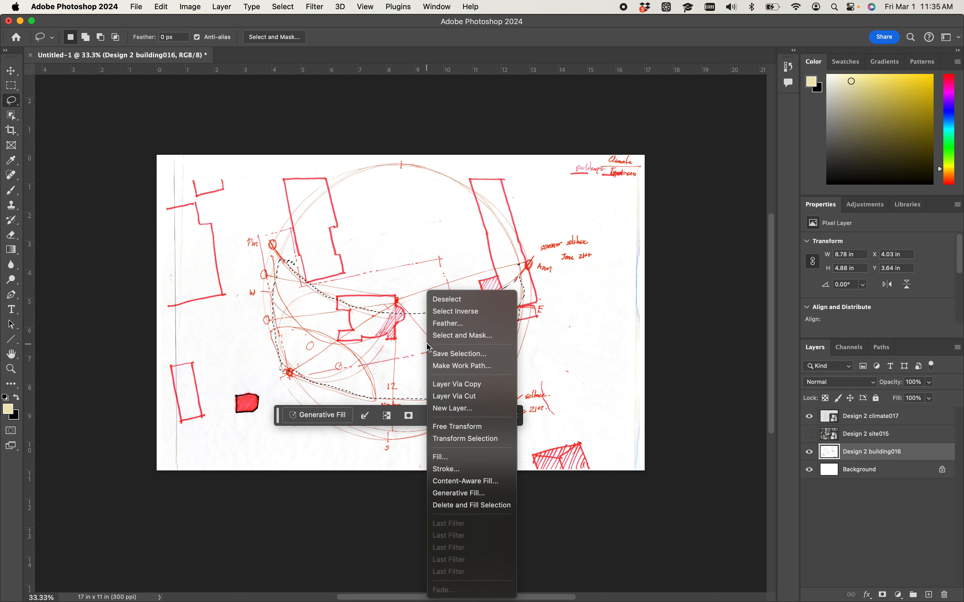
pyautogui.click(457, 312)
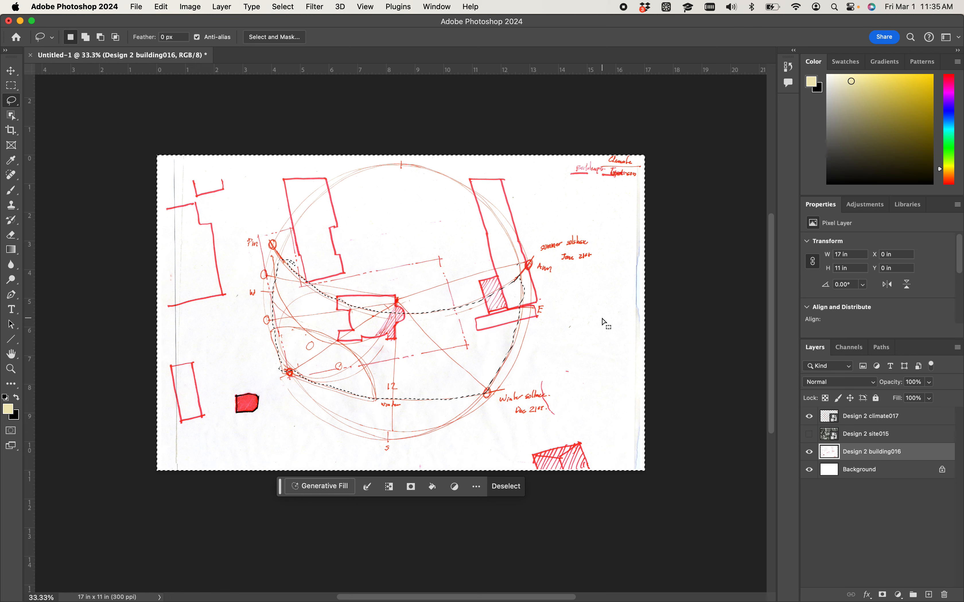
# Step: Set up the Eraser with a 364 px brush at full hardness
pyautogui.press('e')
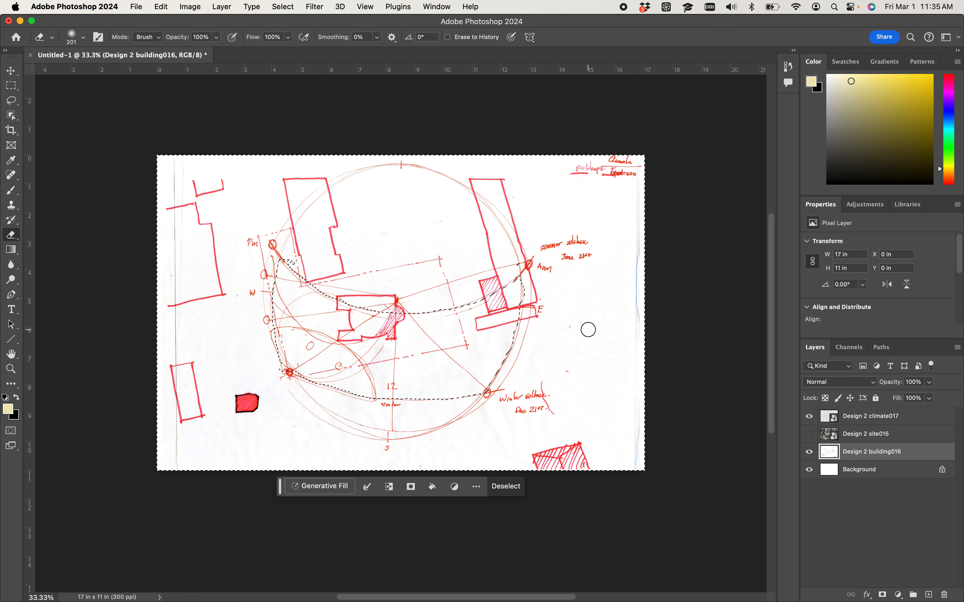
pyautogui.rightClick(589, 330)
pyautogui.moveTo(701, 354); pyautogui.dragTo(712, 360)
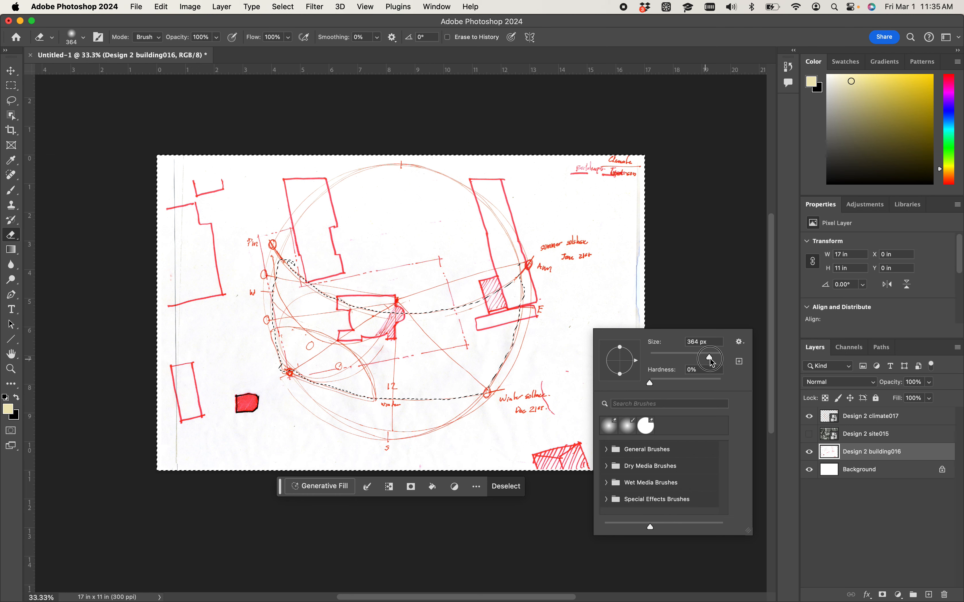
pyautogui.moveTo(650, 383); pyautogui.dragTo(746, 379)
# Step: Try erasing the Design 2 building016 sketch outside the traced shape, and undo the eraser strokes
pyautogui.moveTo(559, 175)
pyautogui.mouseDown()
pyautogui.moveTo(357, 190)
pyautogui.moveTo(229, 169)
pyautogui.moveTo(41, 273)
pyautogui.moveTo(214, 189)
pyautogui.moveTo(221, 315)
pyautogui.moveTo(155, 316)
pyautogui.moveTo(229, 532)
pyautogui.moveTo(161, 430)
pyautogui.moveTo(261, 424)
pyautogui.moveTo(415, 461)
pyautogui.moveTo(471, 487)
pyautogui.moveTo(547, 400)
pyautogui.mouseUp()
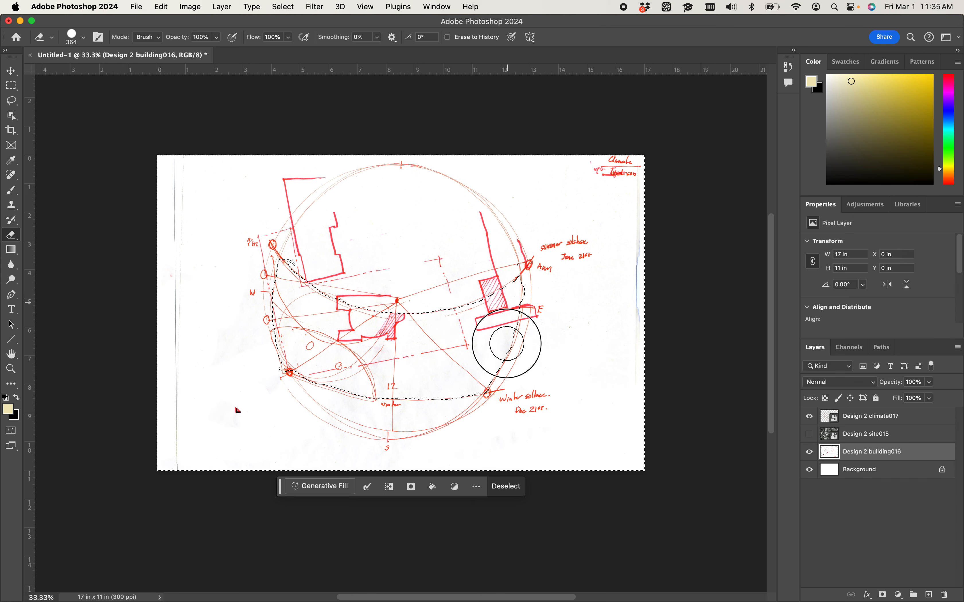
pyautogui.moveTo(426, 165); pyautogui.dragTo(173, 183)
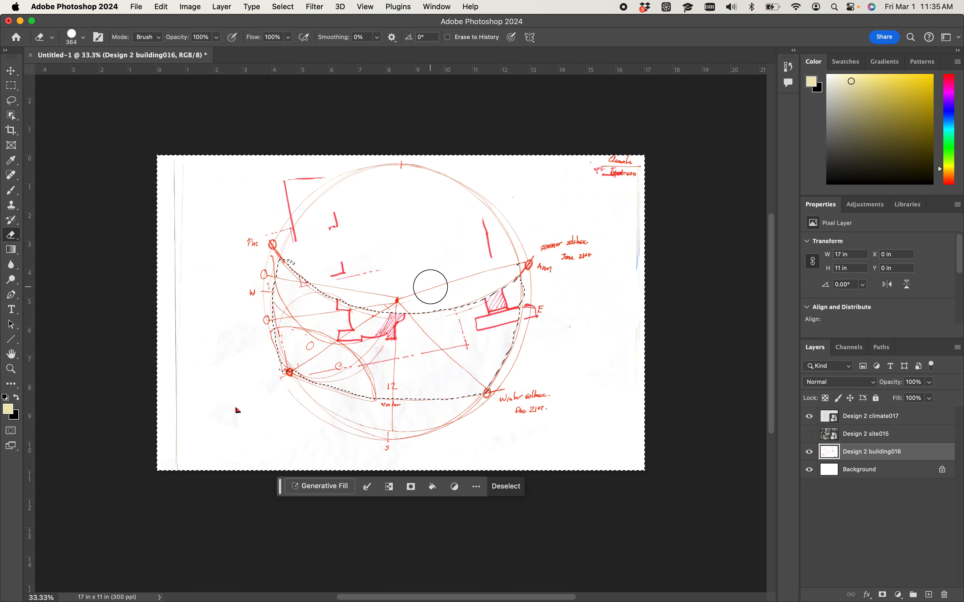
pyautogui.press('super+z')
pyautogui.press('super+z')
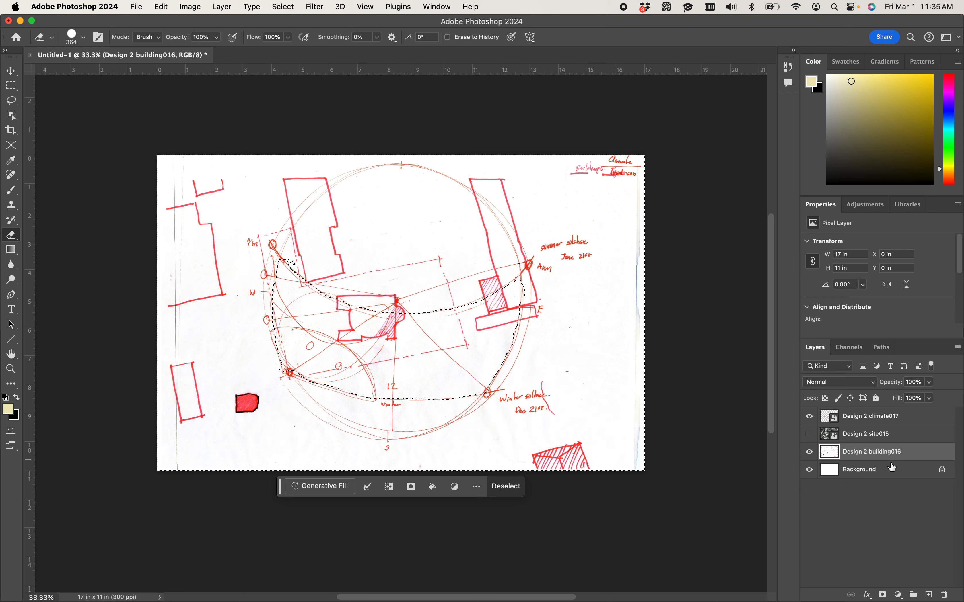
# Step: Compare the drawing with and without the Design 2 climate017 layer, leave it shown, and make it the active layer
pyautogui.click(813, 417)
pyautogui.click(811, 417)
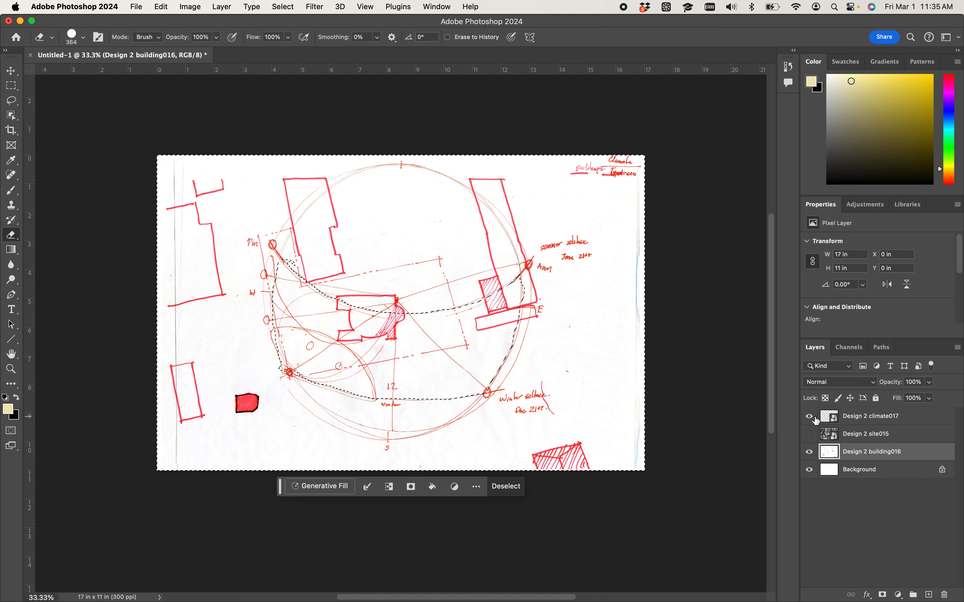
pyautogui.click(811, 417)
pyautogui.click(811, 417)
pyautogui.click(855, 419)
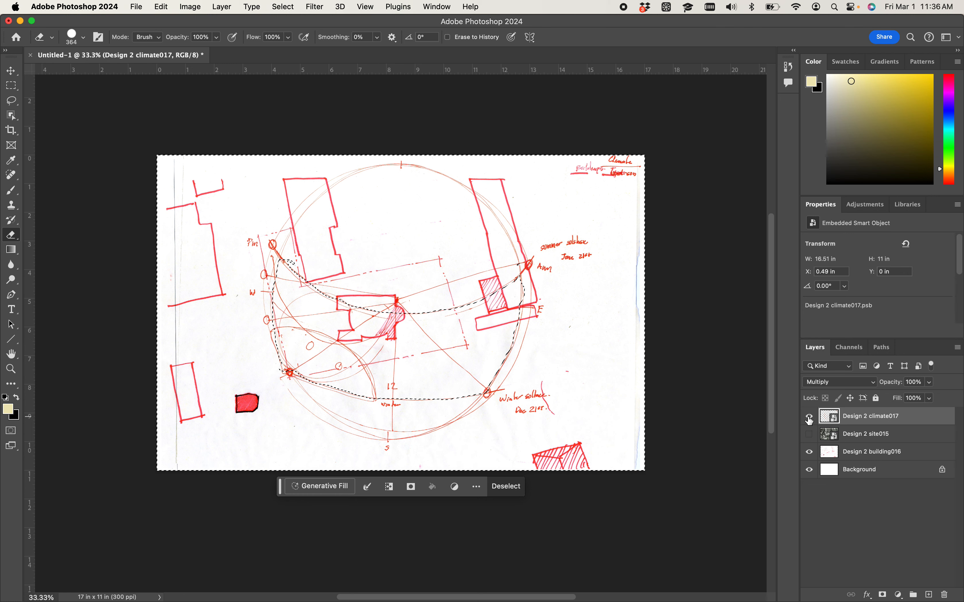
# Step: Hide the Design 2 building016 layer so only Design 2 climate017 shows over the background, and make climate017 the active layer
pyautogui.moveTo(809, 419); pyautogui.dragTo(810, 478)
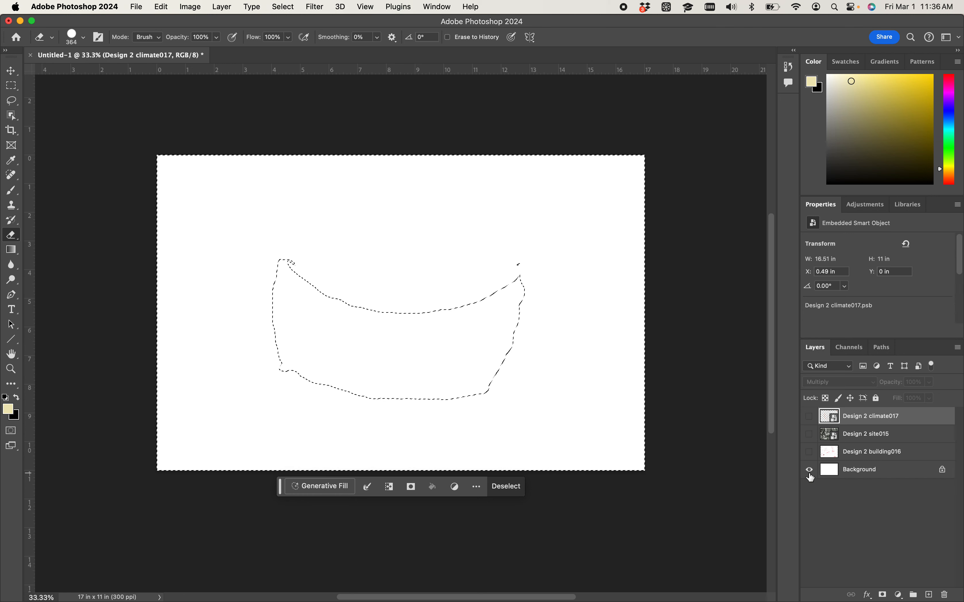
pyautogui.click(809, 417)
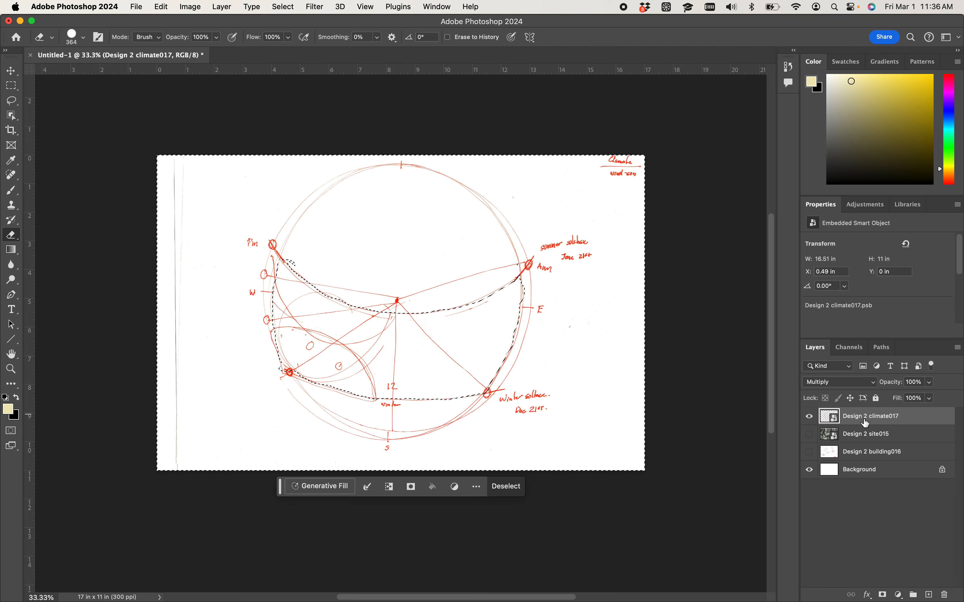
pyautogui.click(868, 441)
pyautogui.click(866, 452)
pyautogui.click(864, 473)
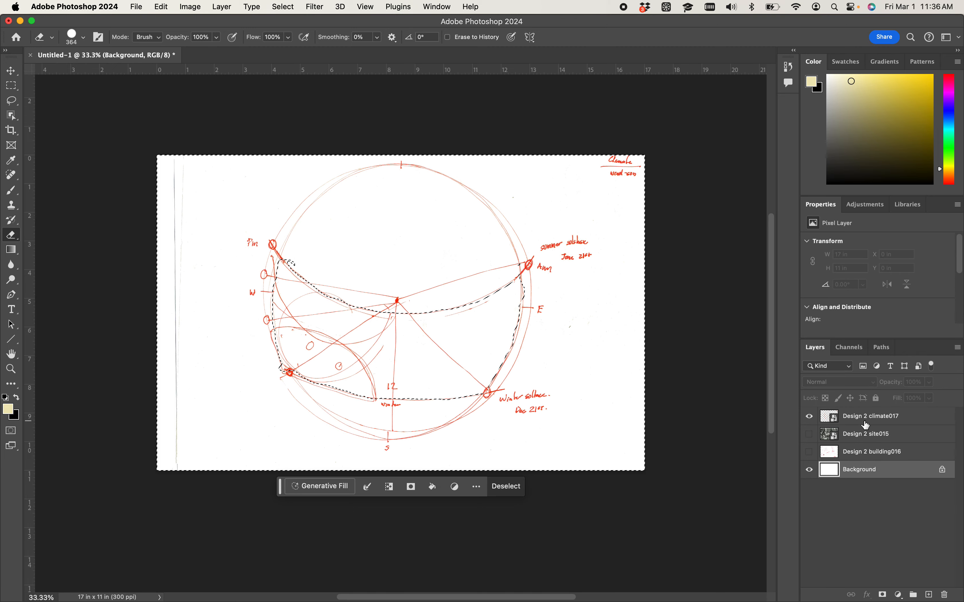
pyautogui.click(866, 423)
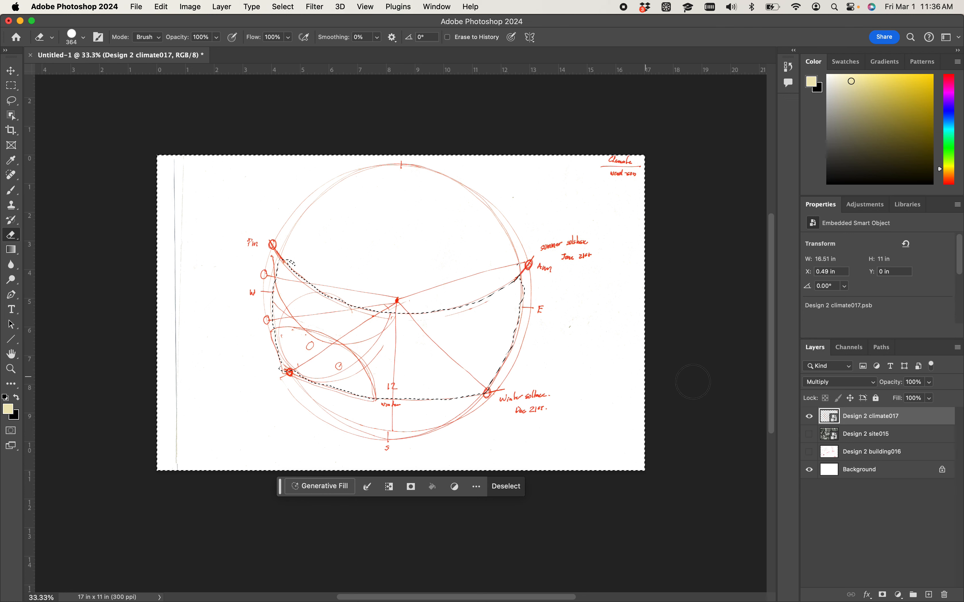
pyautogui.click(810, 452)
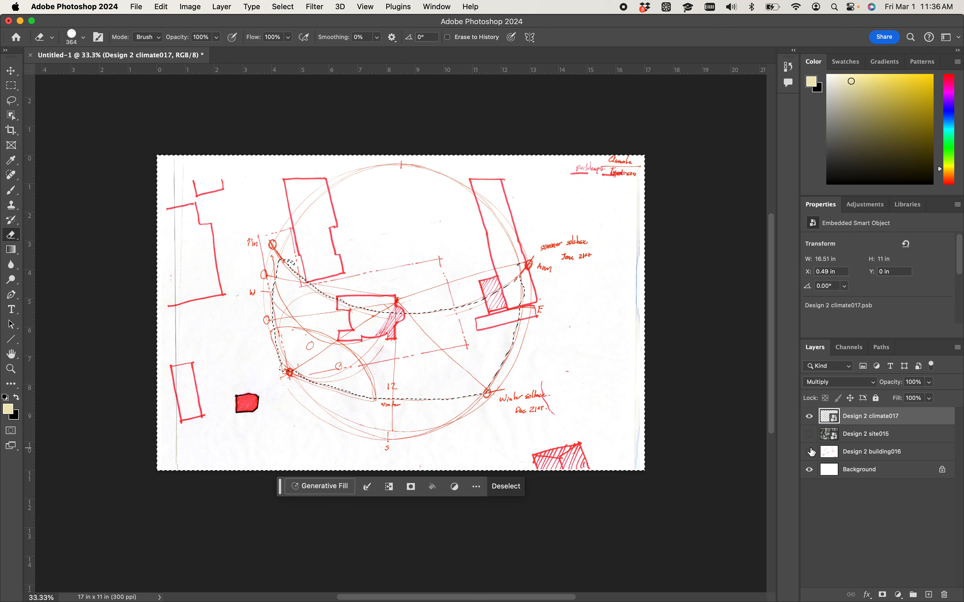
pyautogui.click(809, 452)
# Step: Set the blend mode of the Design 2 climate017 layer to Normal
pyautogui.rightClick(869, 411)
pyautogui.click(901, 423)
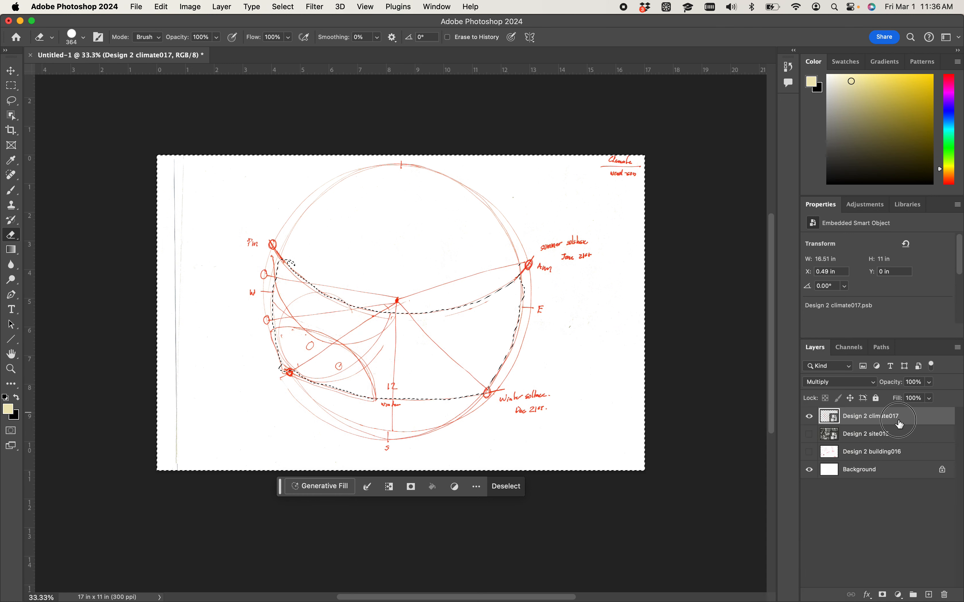
pyautogui.rightClick(897, 420)
pyautogui.click(884, 424)
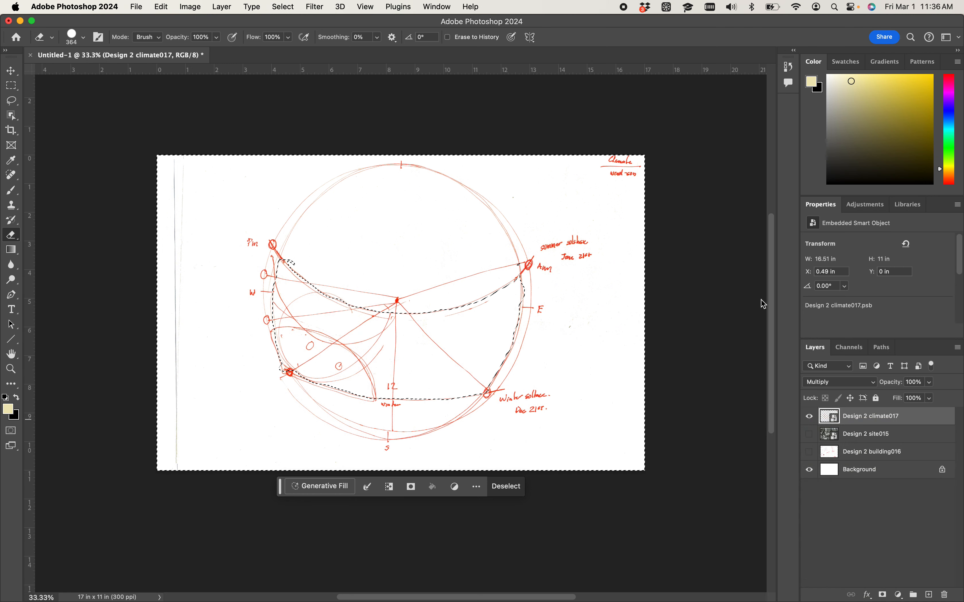
pyautogui.click(786, 207)
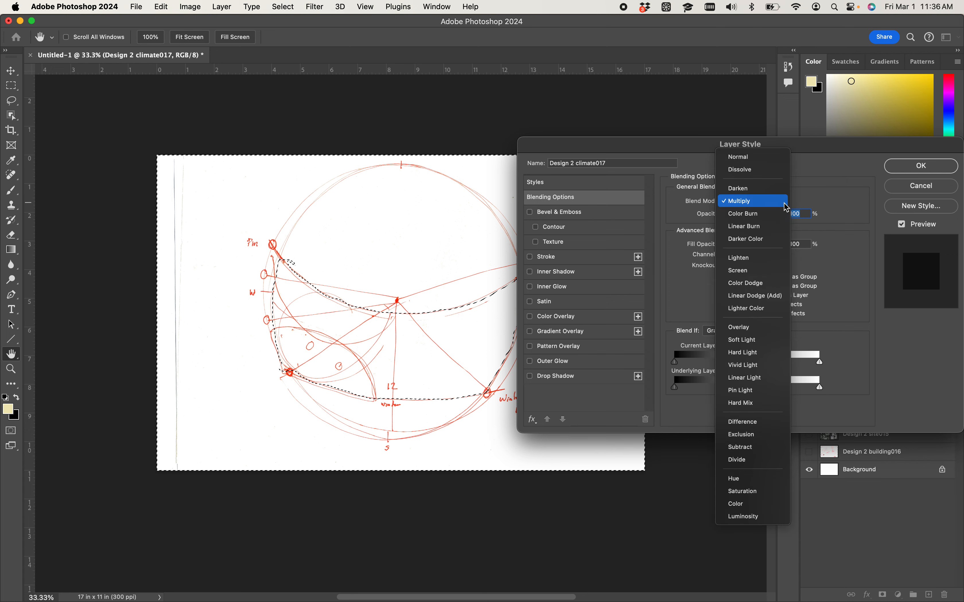
pyautogui.click(766, 157)
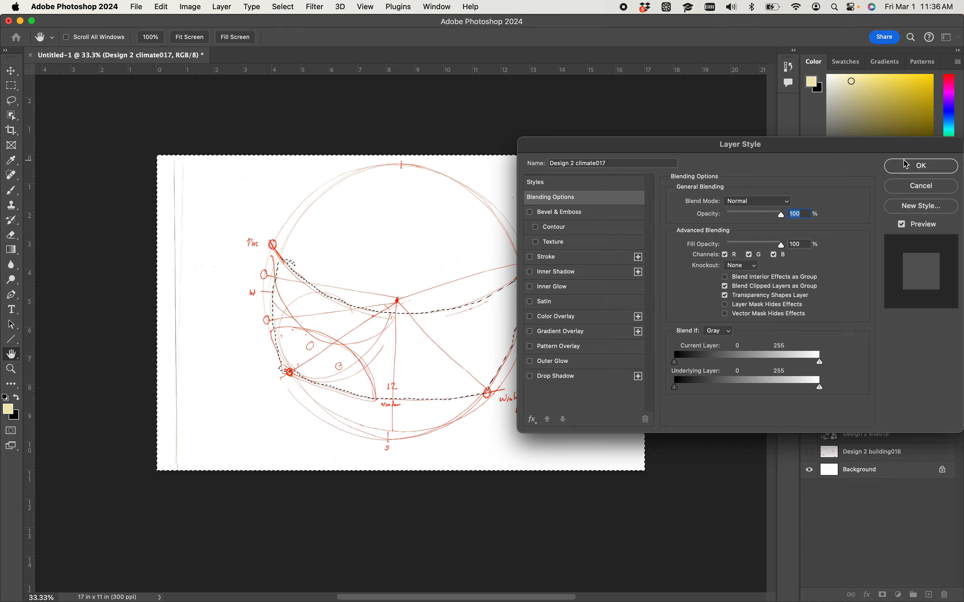
pyautogui.click(907, 164)
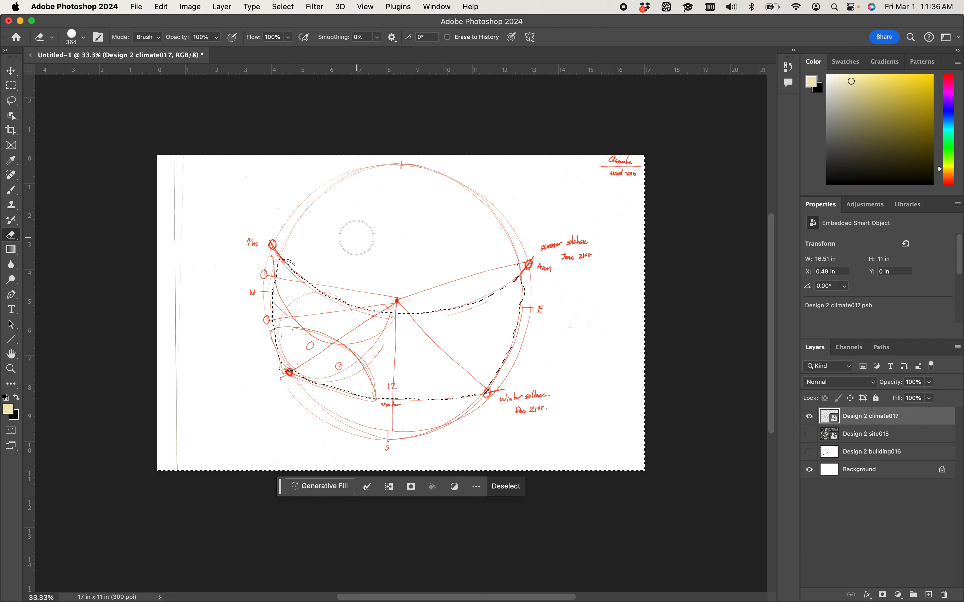
# Step: Rasterize the Design 2 climate017 smart object so its pixels can be erased
pyautogui.click(258, 275)
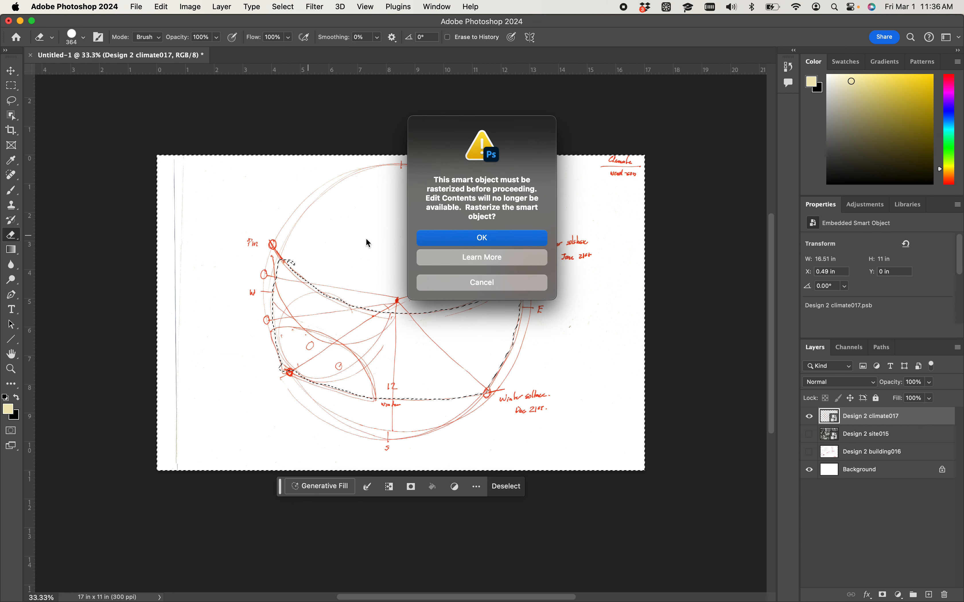
pyautogui.click(534, 244)
pyautogui.rightClick(869, 422)
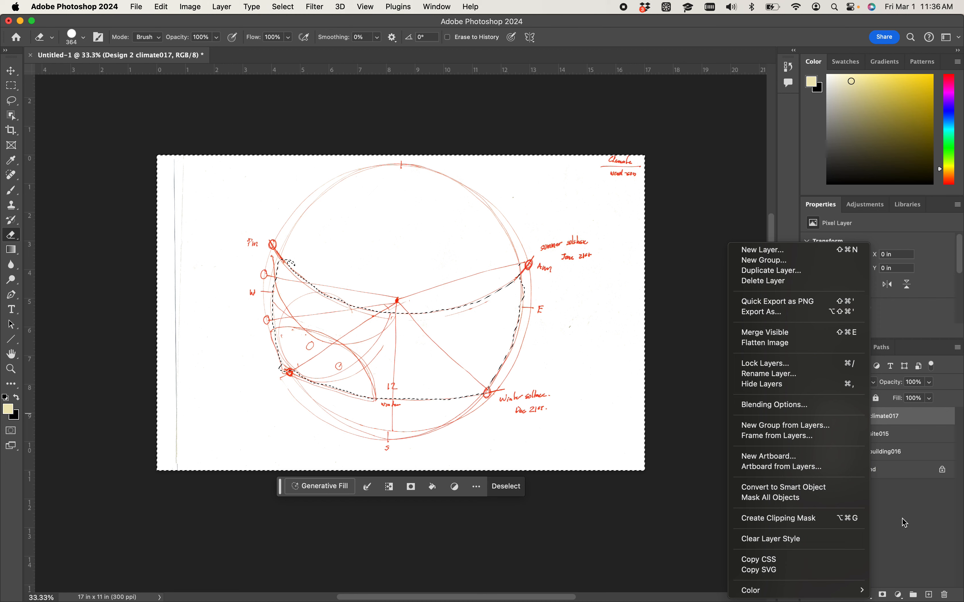
pyautogui.click(610, 323)
# Step: Try erasing the Design 2 climate017 sketch outside the traced sun path shape, and undo the eraser strokes
pyautogui.moveTo(543, 288)
pyautogui.mouseDown()
pyautogui.moveTo(480, 273)
pyautogui.moveTo(481, 260)
pyautogui.moveTo(532, 262)
pyautogui.mouseUp()
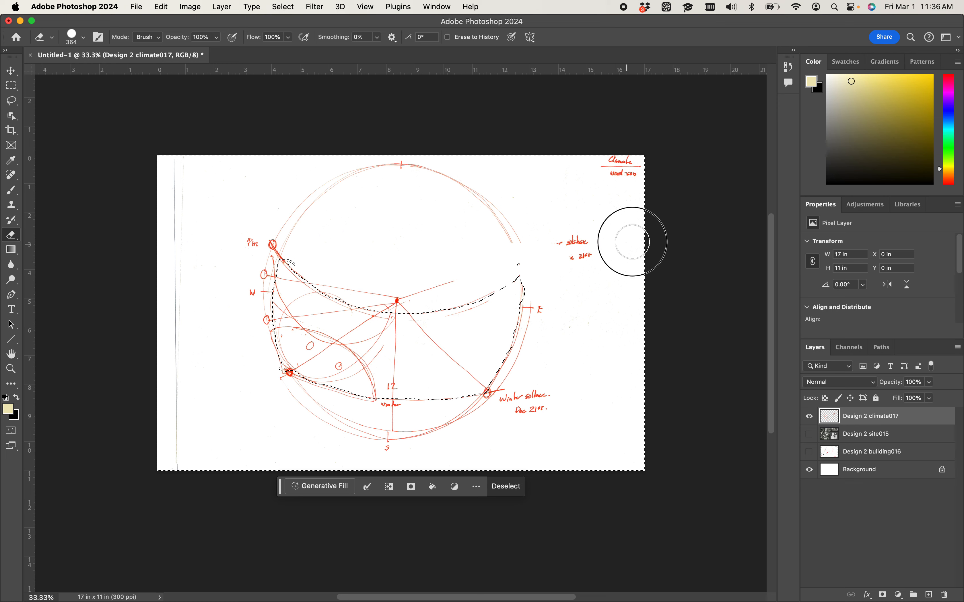
pyautogui.moveTo(633, 242)
pyautogui.mouseDown()
pyautogui.moveTo(397, 316)
pyautogui.moveTo(243, 328)
pyautogui.moveTo(163, 277)
pyautogui.moveTo(203, 240)
pyautogui.moveTo(279, 212)
pyautogui.moveTo(297, 188)
pyautogui.moveTo(566, 255)
pyautogui.mouseUp()
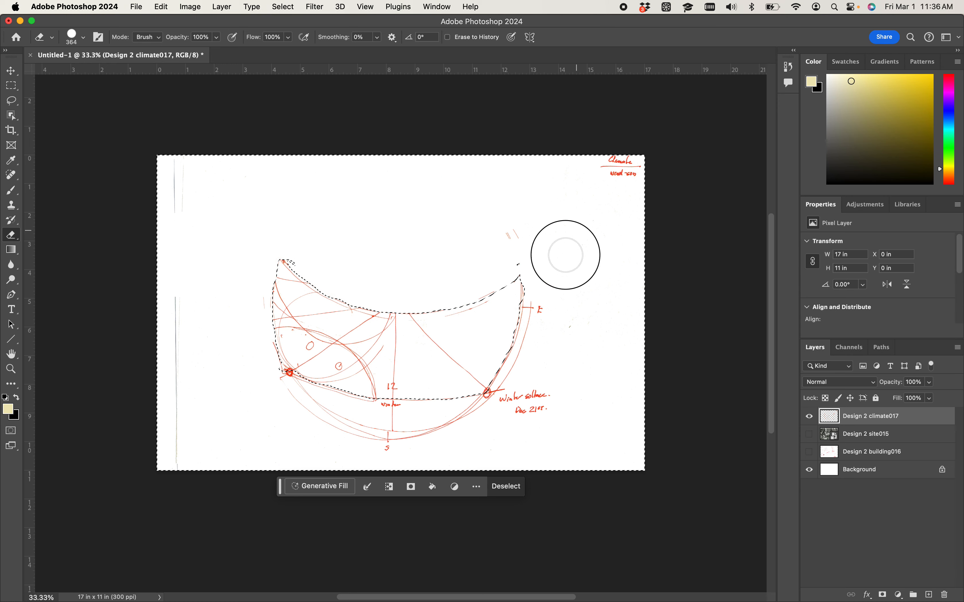
pyautogui.moveTo(452, 422)
pyautogui.mouseDown()
pyautogui.moveTo(550, 402)
pyautogui.moveTo(486, 421)
pyautogui.mouseUp()
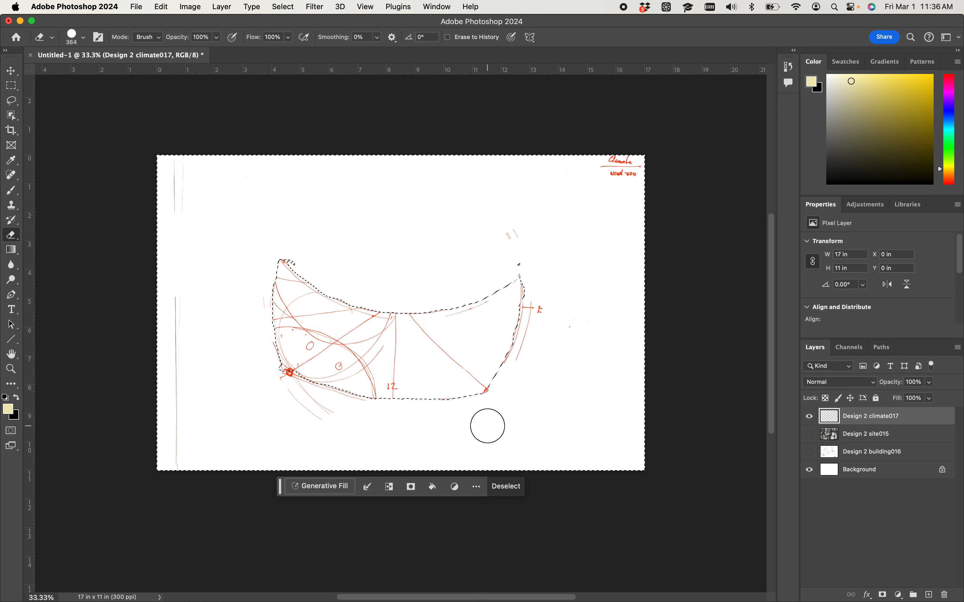
pyautogui.press('super+z')
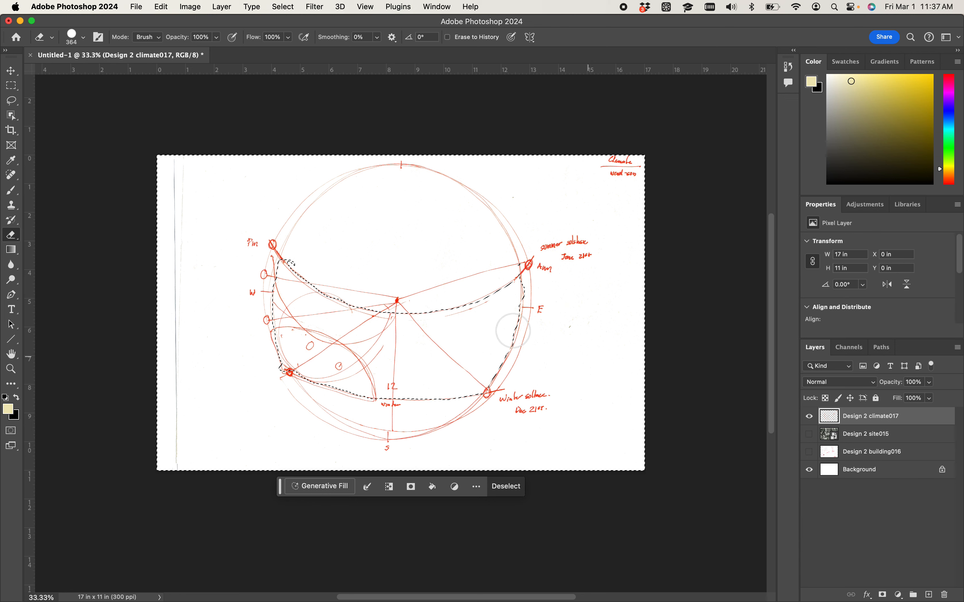
pyautogui.rightClick(869, 416)
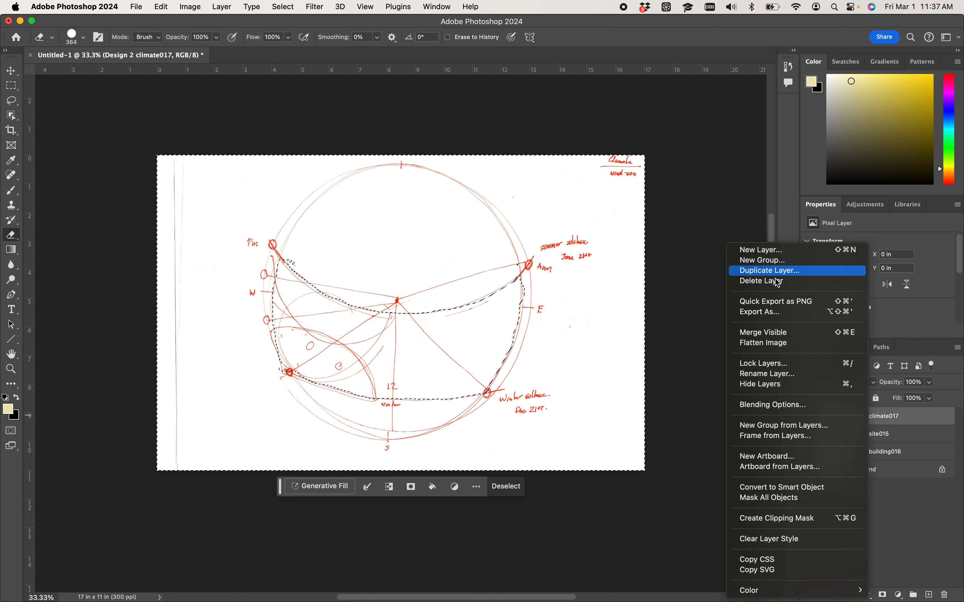
pyautogui.click(907, 421)
pyautogui.rightClick(908, 421)
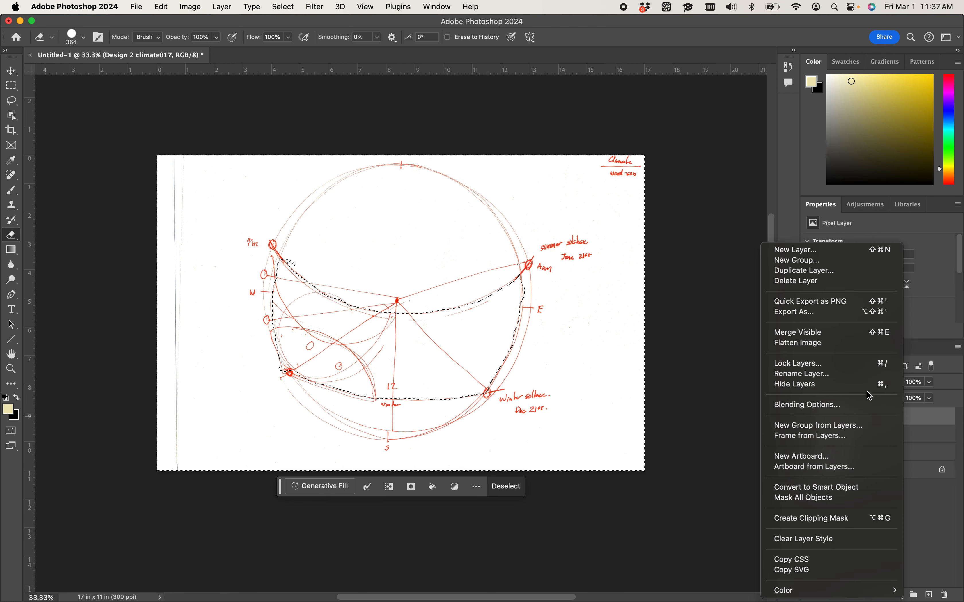
pyautogui.click(913, 415)
pyautogui.rightClick(870, 417)
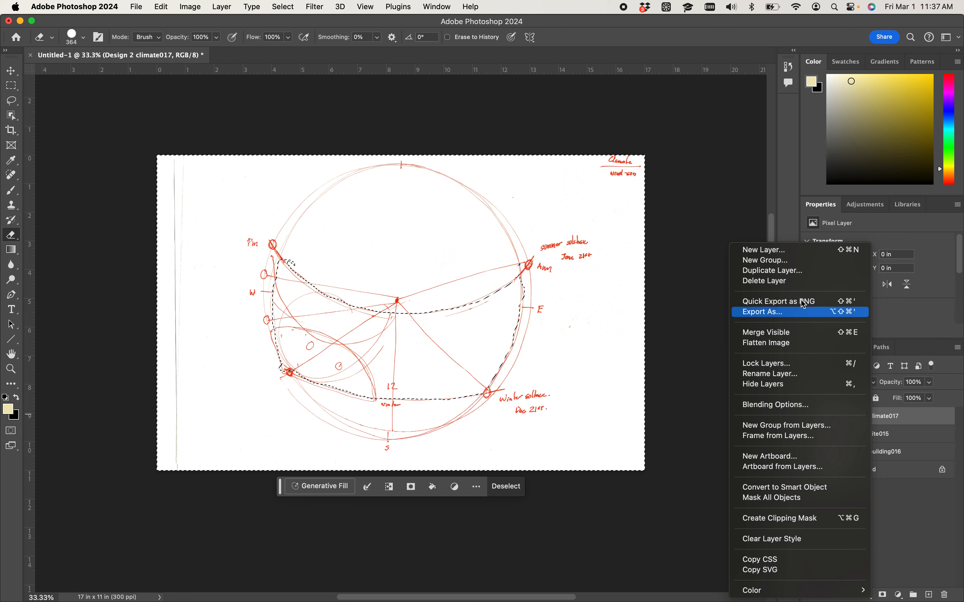
pyautogui.click(904, 425)
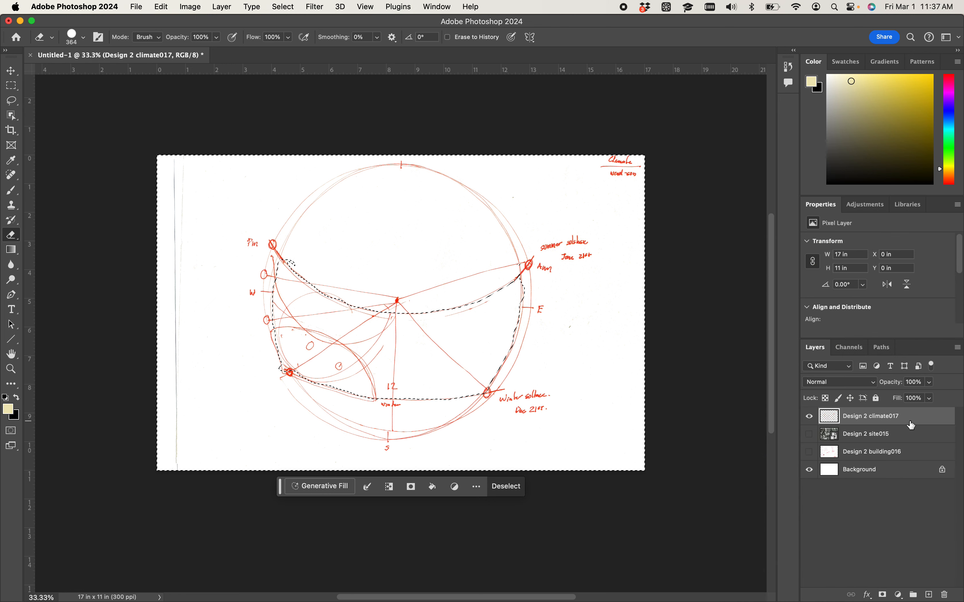
# Step: Try the Multiply blend mode on the Design 2 climate017 layer, and discard the layer style change
pyautogui.doubleClick(912, 424)
pyautogui.moveTo(734, 138); pyautogui.dragTo(704, 149)
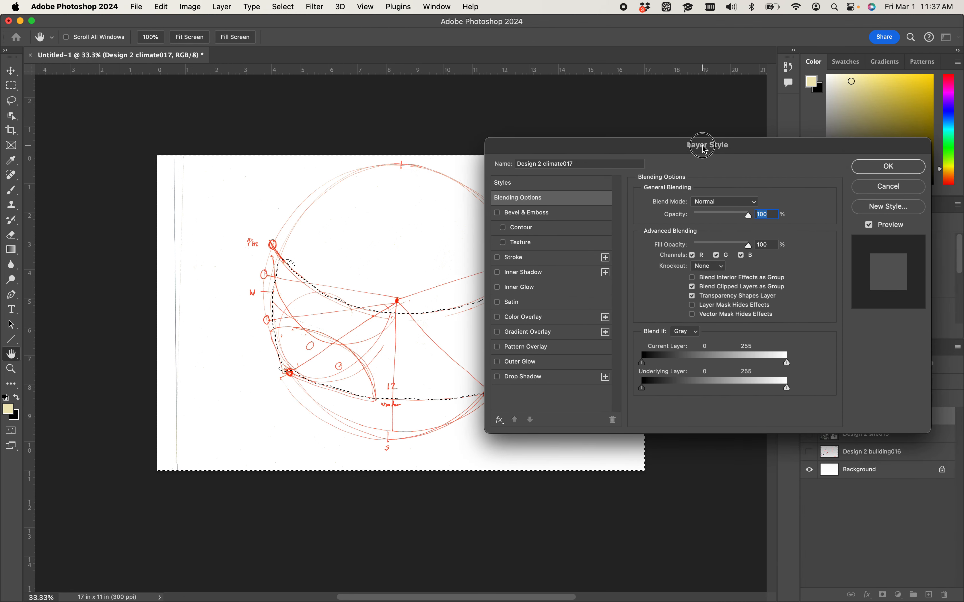
pyautogui.click(749, 201)
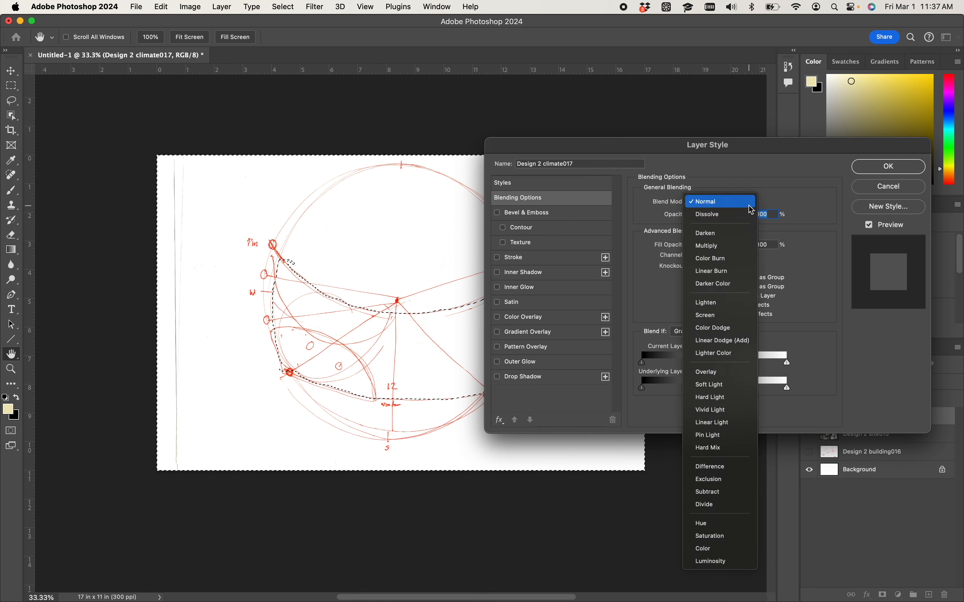
pyautogui.click(748, 246)
pyautogui.moveTo(787, 362)
pyautogui.mouseDown()
pyautogui.moveTo(701, 362)
pyautogui.moveTo(756, 363)
pyautogui.mouseUp()
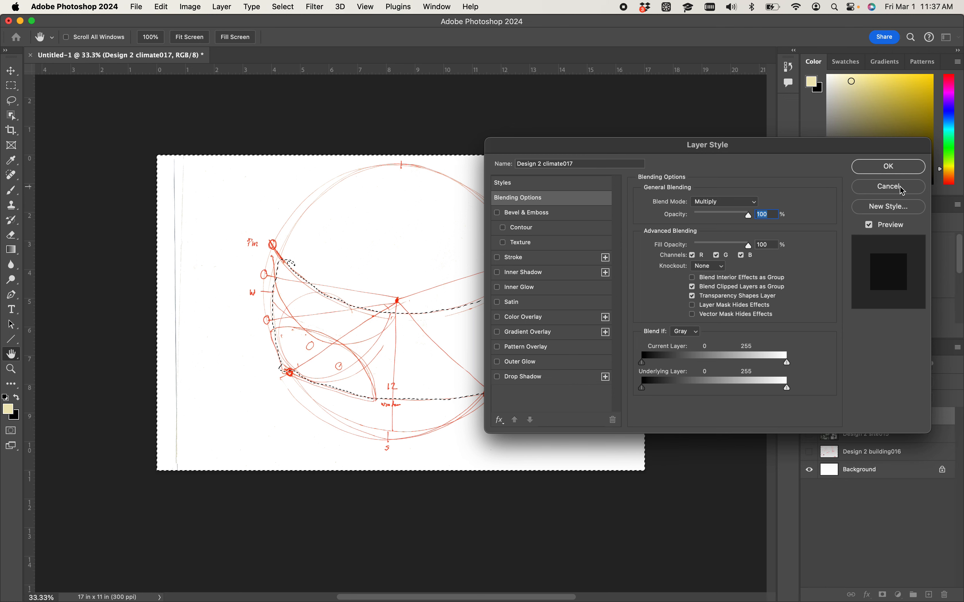
pyautogui.click(891, 186)
pyautogui.press('e')
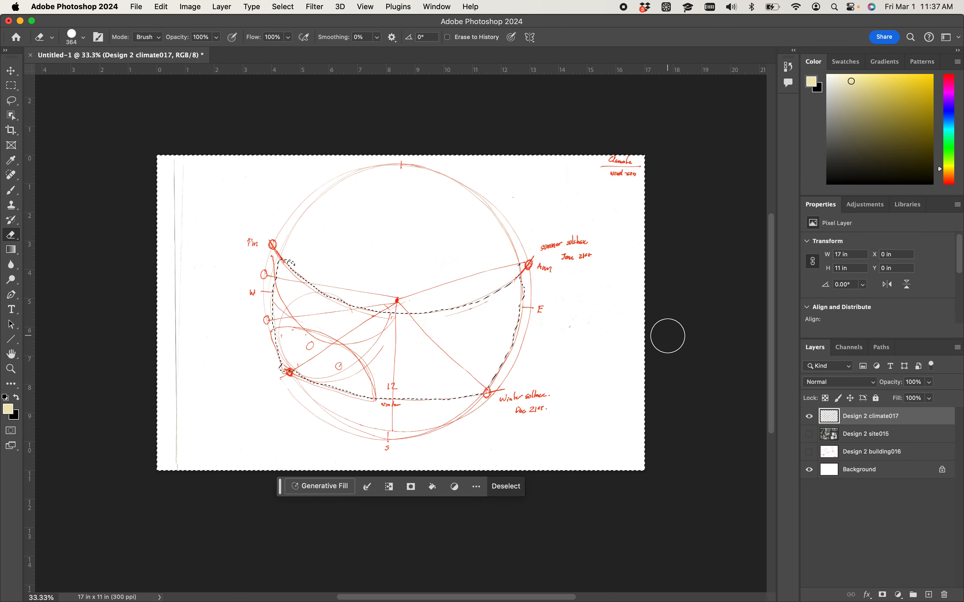
# Step: Show the Design 2 building016 layer again and invert the selection so only the inside of the traced sun path shape is selected
pyautogui.click(811, 452)
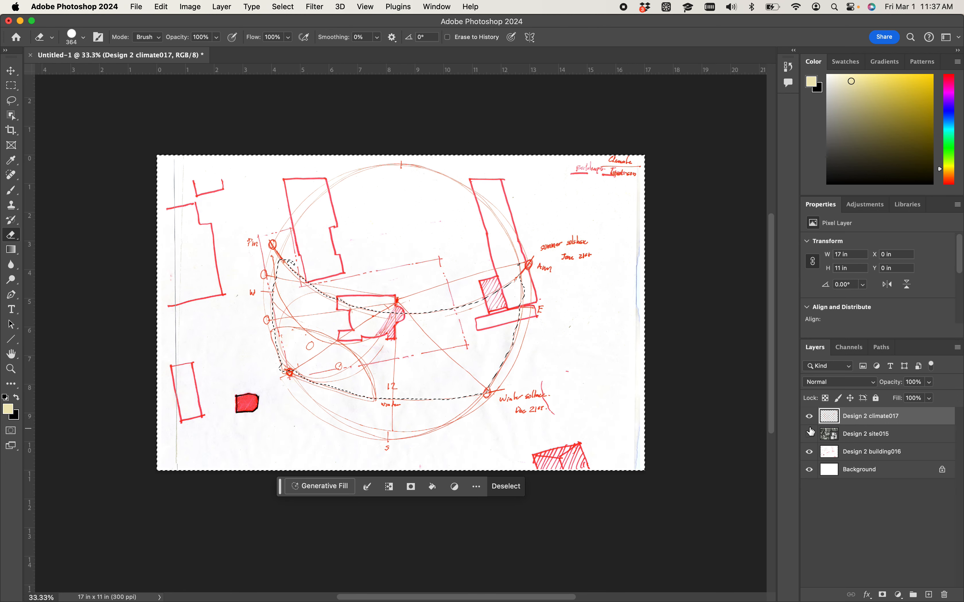
pyautogui.click(810, 434)
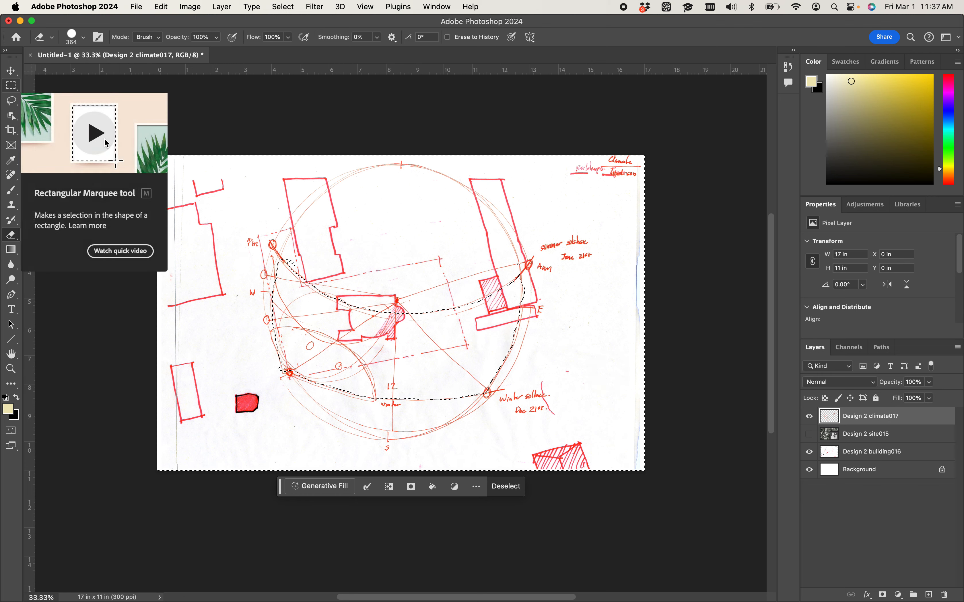
pyautogui.click(12, 86)
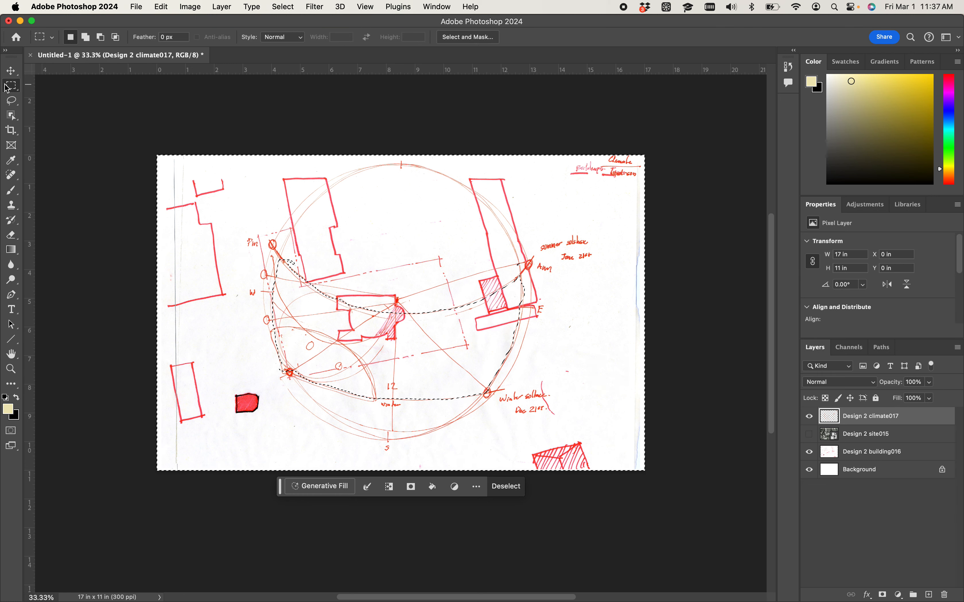
pyautogui.rightClick(383, 236)
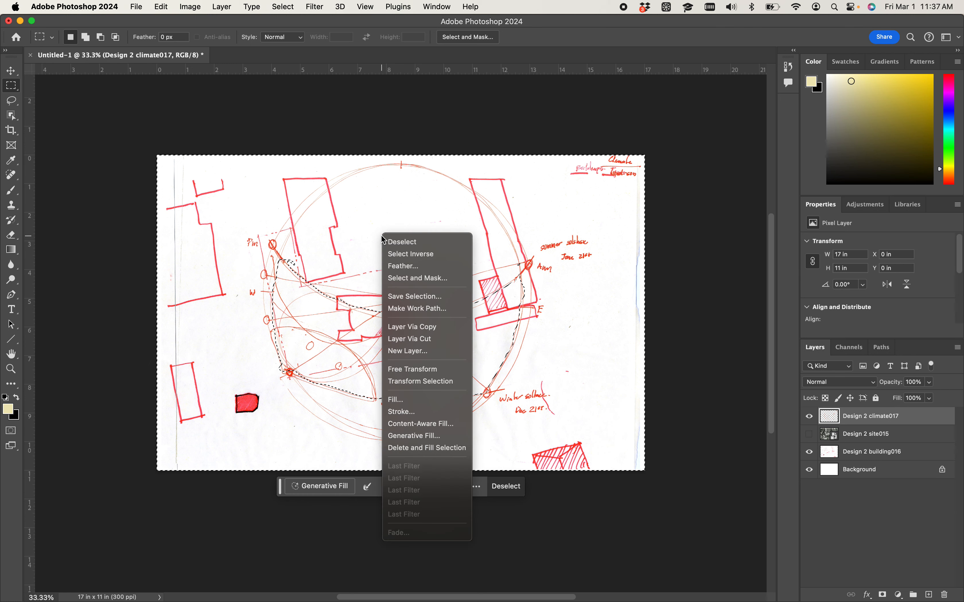
pyautogui.click(414, 255)
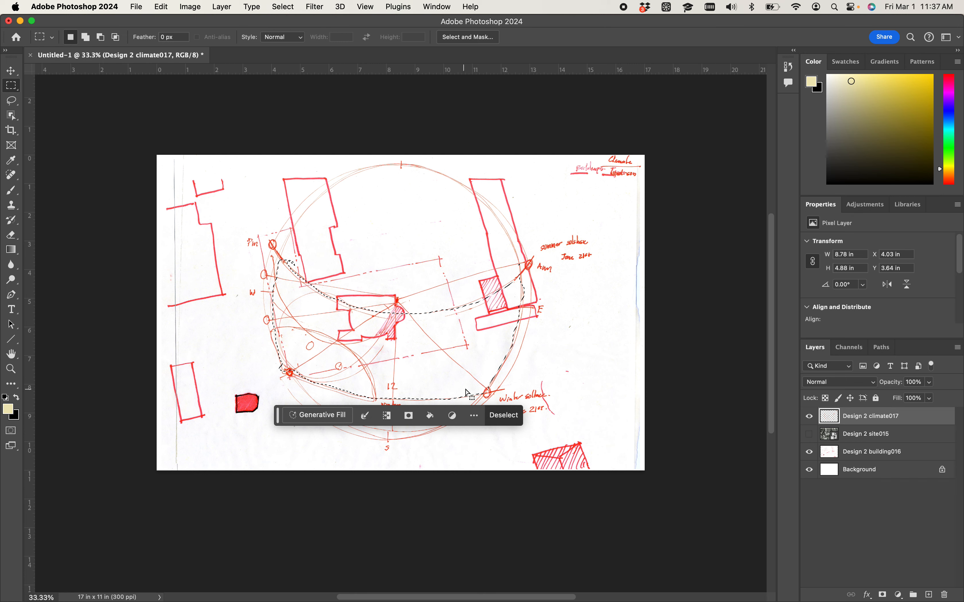
pyautogui.click(810, 417)
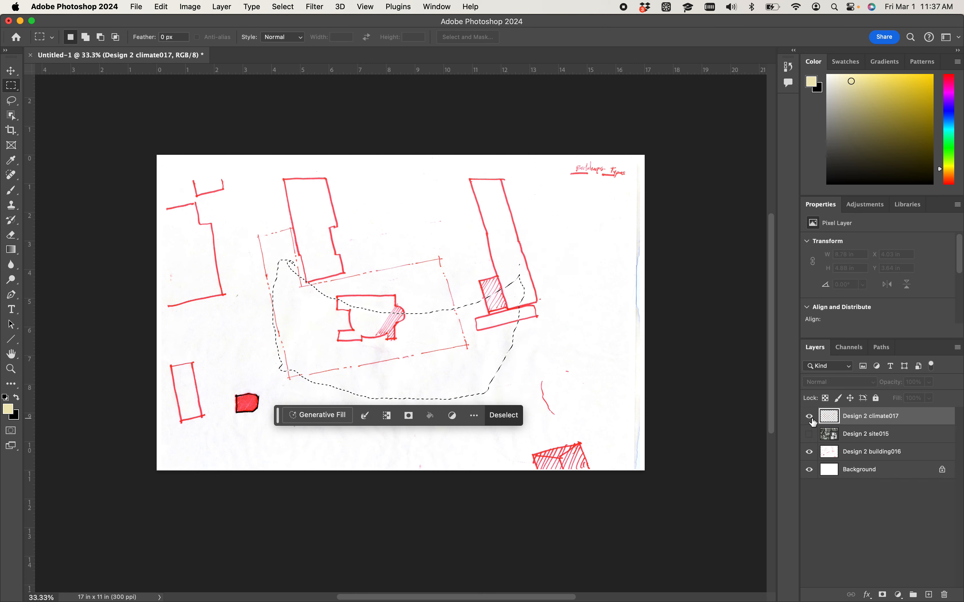
pyautogui.click(810, 417)
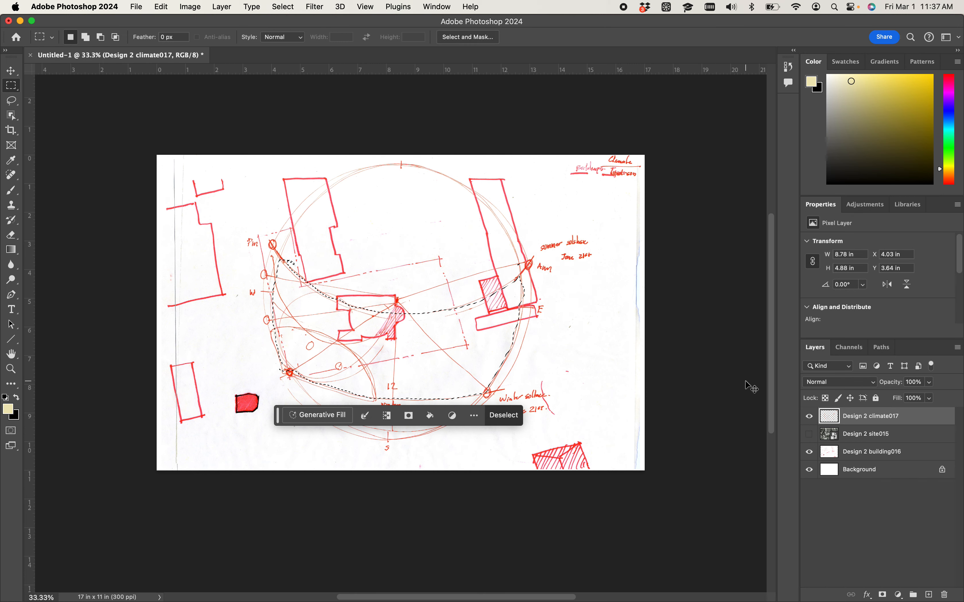
# Step: Set the Brush size to 444 px and pick a slightly more saturated pale yellow as the foreground colour
pyautogui.press('super+plus')
pyautogui.press('super+plus')
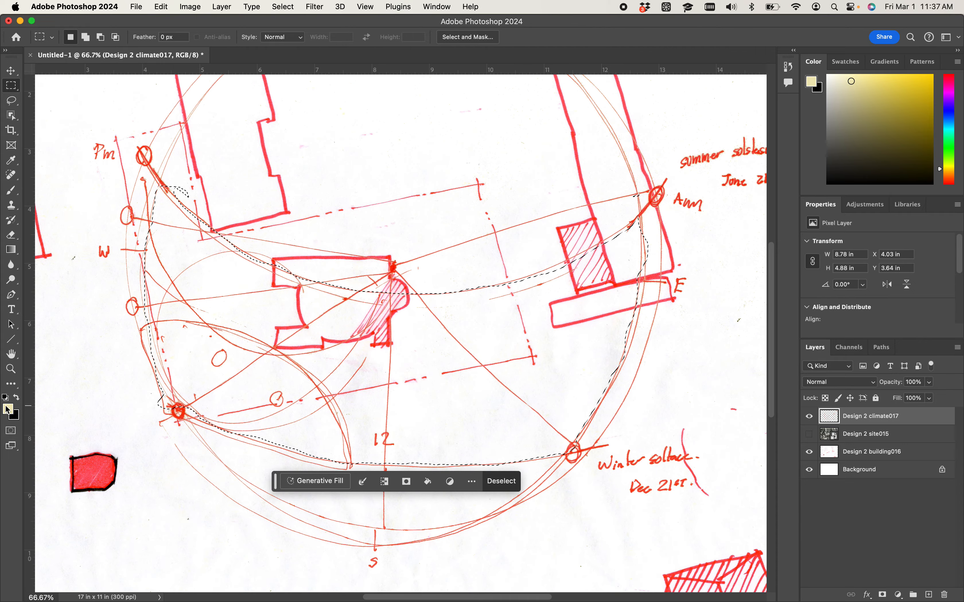
pyautogui.press('b')
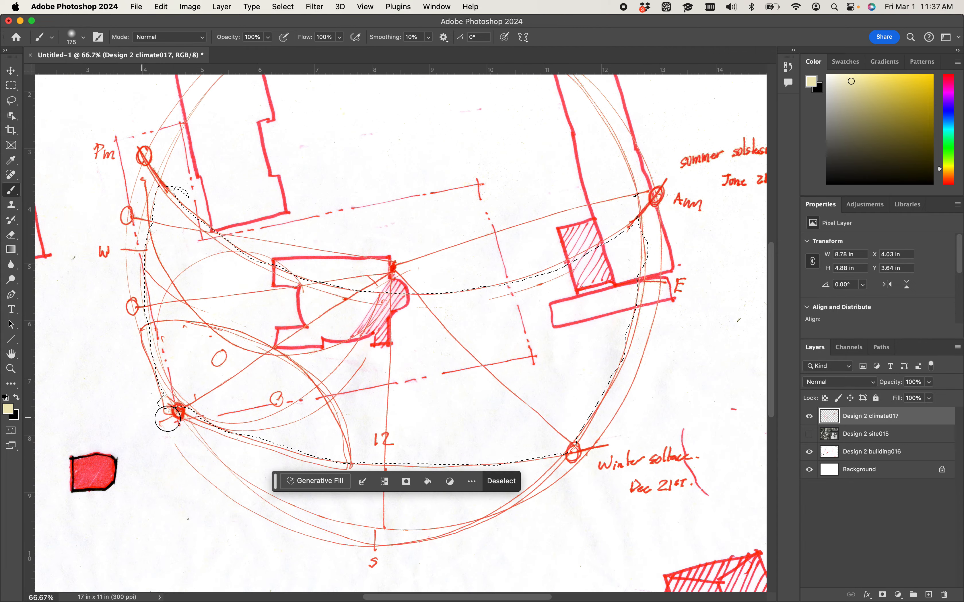
pyautogui.rightClick(224, 373)
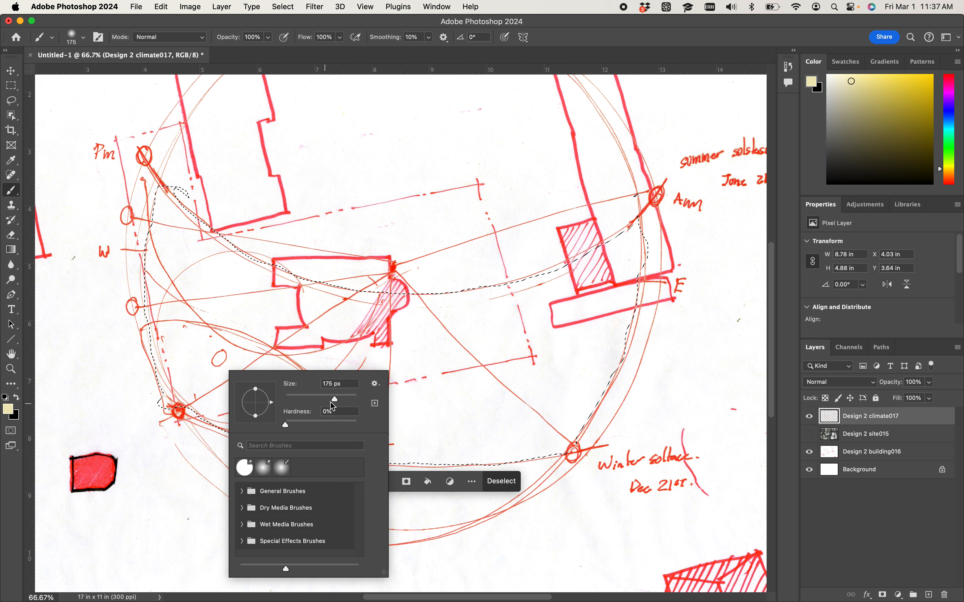
pyautogui.moveTo(334, 399); pyautogui.dragTo(350, 404)
pyautogui.click(7, 409)
pyautogui.moveTo(415, 263)
pyautogui.mouseDown()
pyautogui.moveTo(396, 252)
pyautogui.moveTo(398, 241)
pyautogui.moveTo(403, 253)
pyautogui.moveTo(383, 256)
pyautogui.moveTo(404, 266)
pyautogui.moveTo(398, 240)
pyautogui.moveTo(382, 234)
pyautogui.mouseUp()
pyautogui.click(596, 222)
pyautogui.press('b')
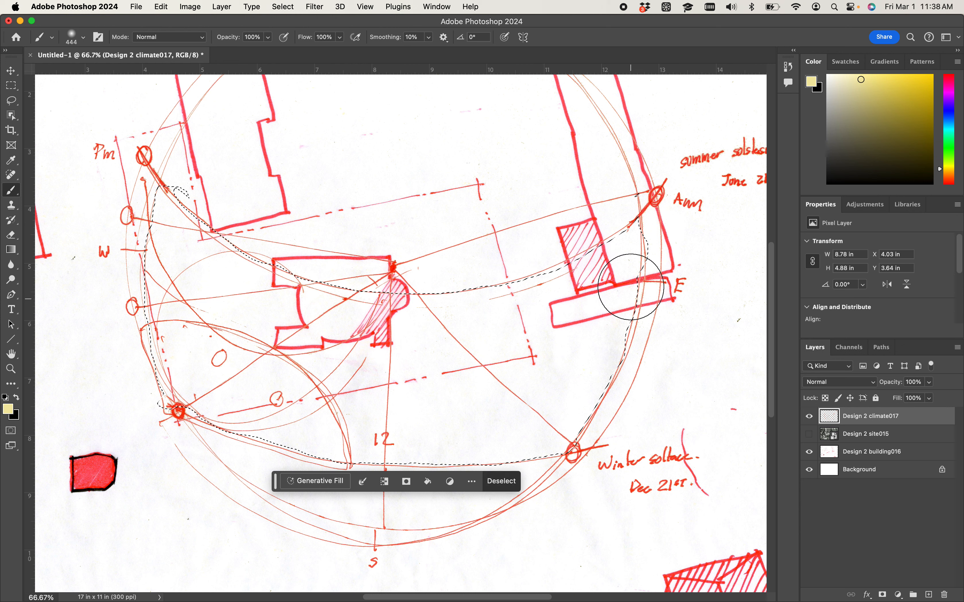
# Step: Brush pale yellow over the eastern part and western edge of the selected sun path shape on the Design 2 climate017 layer
pyautogui.moveTo(640, 208); pyautogui.dragTo(591, 398)
pyautogui.moveTo(621, 254); pyautogui.dragTo(498, 327)
pyautogui.moveTo(448, 357)
pyautogui.mouseDown()
pyautogui.moveTo(409, 316)
pyautogui.moveTo(451, 381)
pyautogui.moveTo(487, 408)
pyautogui.moveTo(430, 441)
pyautogui.moveTo(500, 447)
pyautogui.moveTo(555, 344)
pyautogui.moveTo(557, 301)
pyautogui.moveTo(493, 437)
pyautogui.moveTo(554, 326)
pyautogui.moveTo(473, 258)
pyautogui.moveTo(445, 529)
pyautogui.mouseUp()
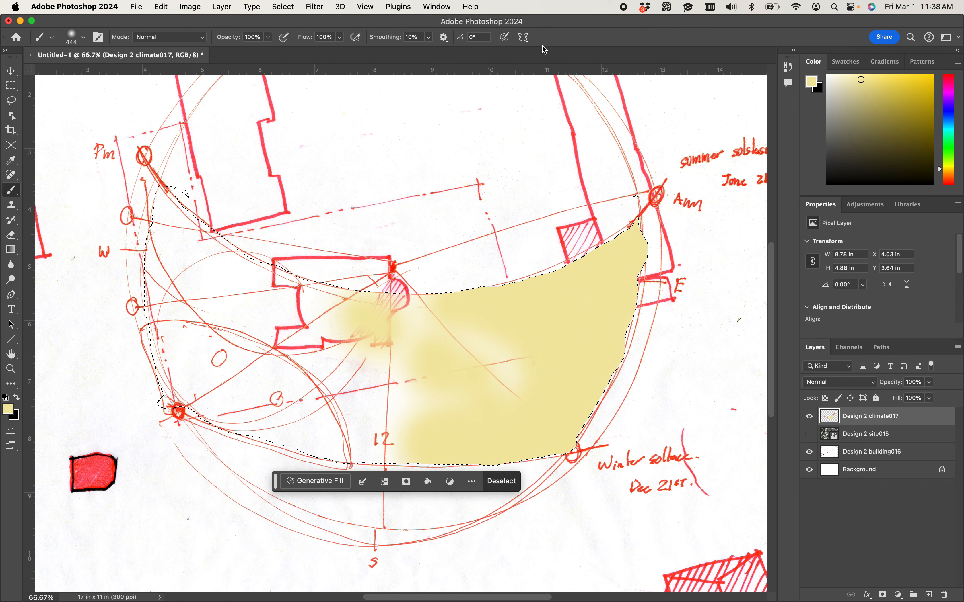
pyautogui.press('super+minus')
pyautogui.press('super+minus')
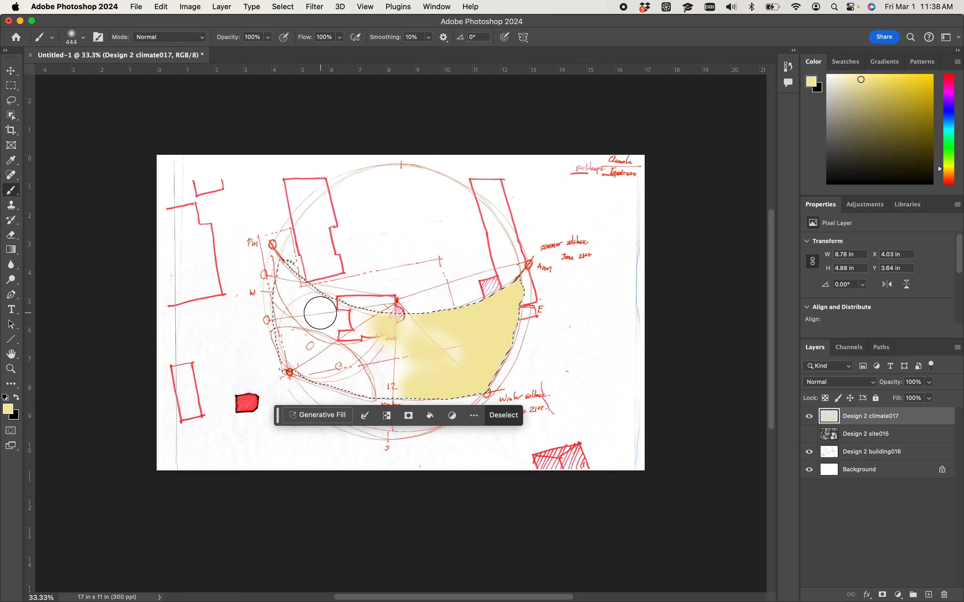
pyautogui.moveTo(322, 244); pyautogui.dragTo(291, 358)
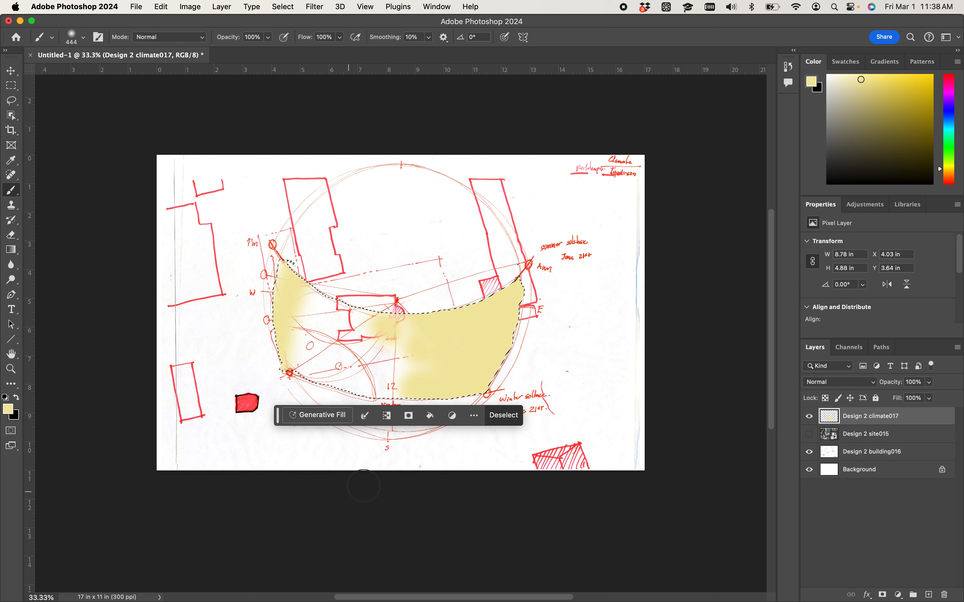
# Step: Set the foreground colour to orange #df8033
pyautogui.rightClick(353, 291)
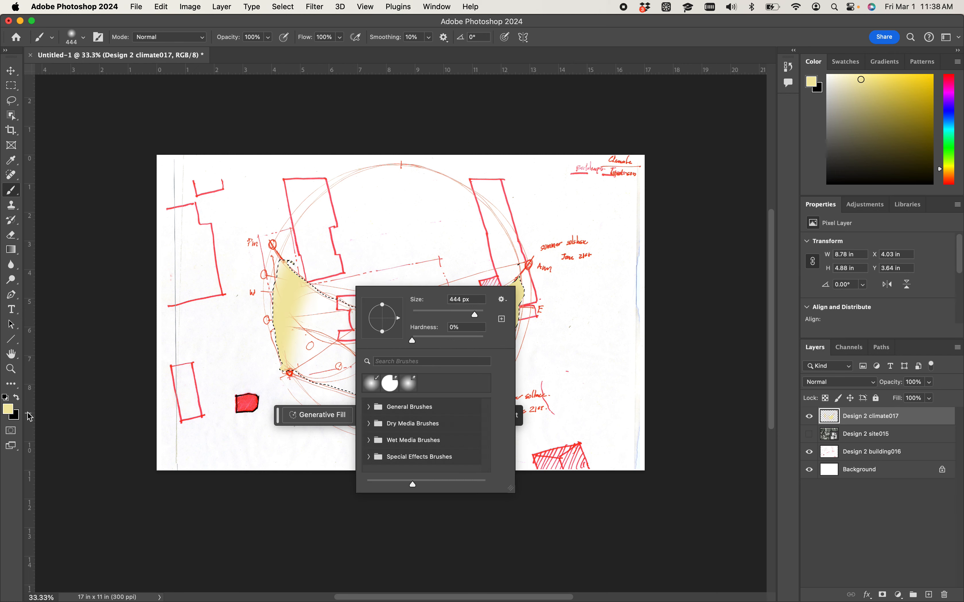
pyautogui.click(9, 409)
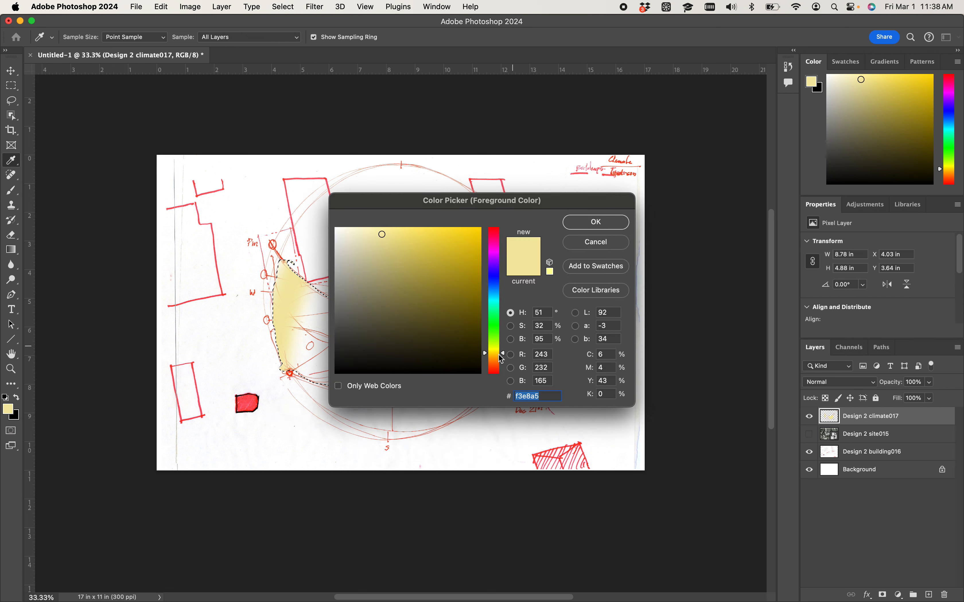
pyautogui.moveTo(501, 358); pyautogui.dragTo(501, 363)
pyautogui.click(449, 247)
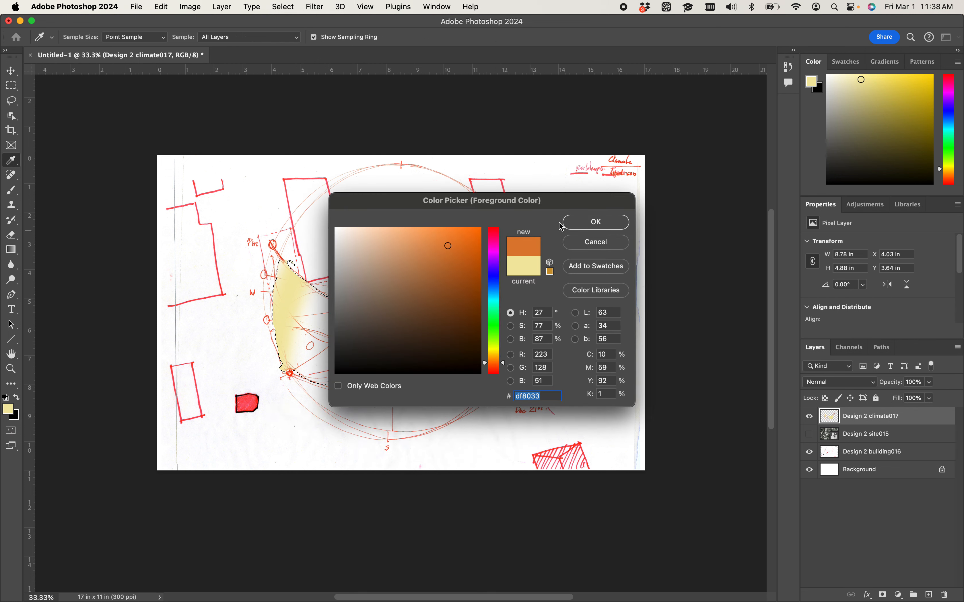
pyautogui.click(568, 224)
# Step: Try painting soft orange strokes across the western half of the selected sun path shape, and undo the unwanted strokes
pyautogui.moveTo(297, 275)
pyautogui.mouseDown()
pyautogui.moveTo(344, 409)
pyautogui.moveTo(284, 210)
pyautogui.moveTo(322, 409)
pyautogui.moveTo(304, 173)
pyautogui.moveTo(387, 367)
pyautogui.moveTo(430, 403)
pyautogui.moveTo(387, 262)
pyautogui.moveTo(443, 349)
pyautogui.mouseUp()
pyautogui.scroll(-1, 484, 335)
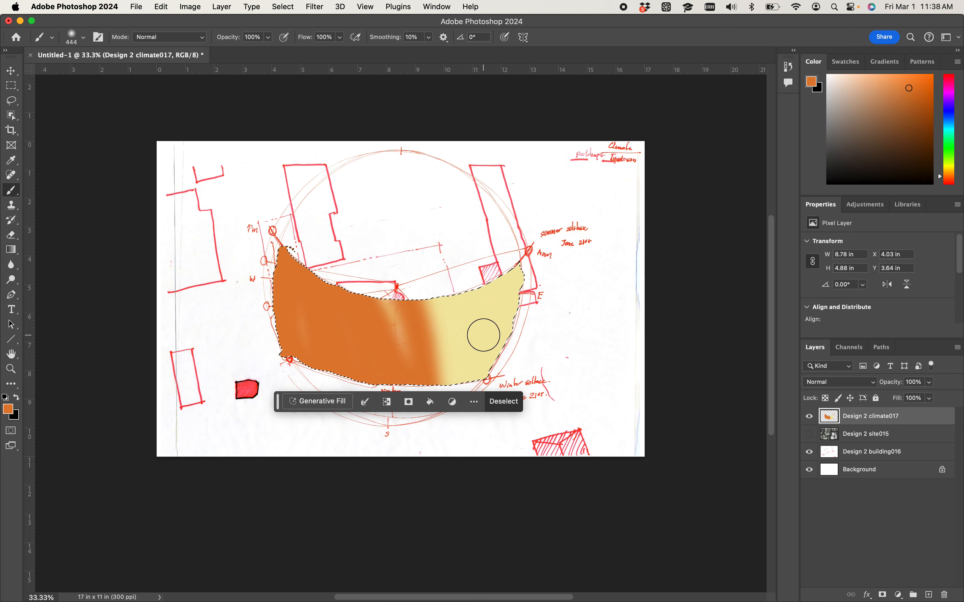
pyautogui.scroll(-5, 484, 335)
pyautogui.scroll(3, 445, 267)
pyautogui.press('super+z')
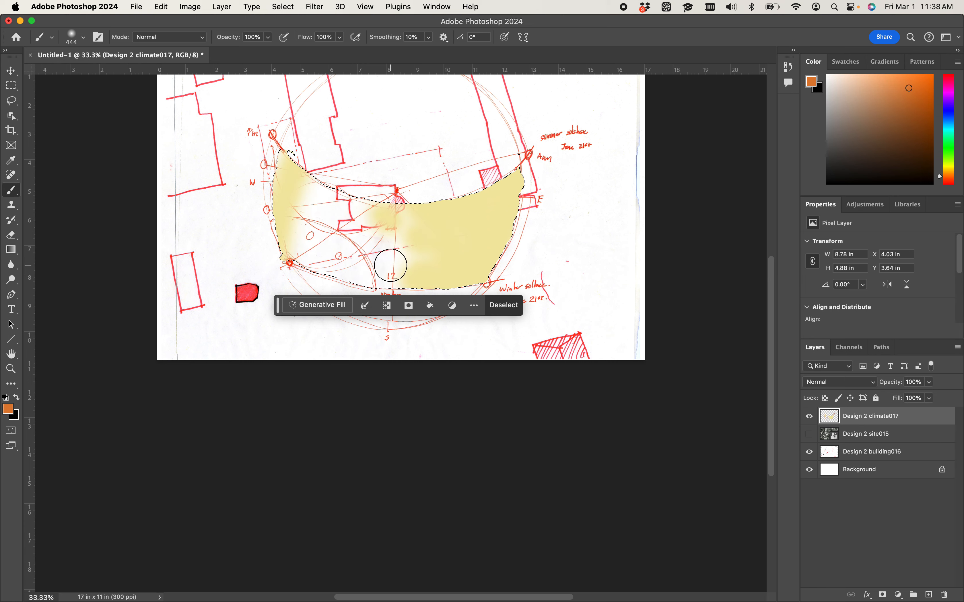
pyautogui.moveTo(267, 234); pyautogui.dragTo(389, 338)
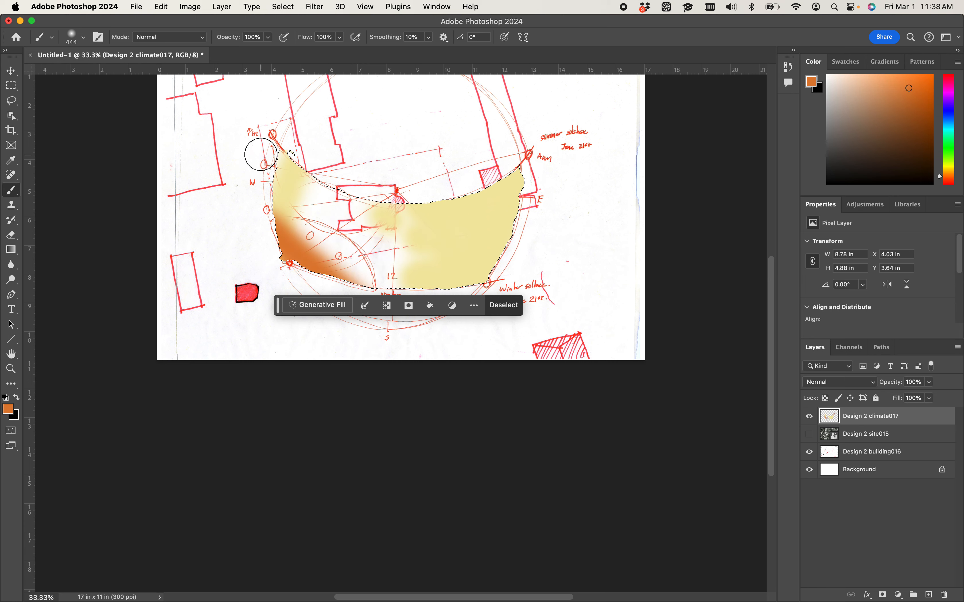
pyautogui.moveTo(261, 154)
pyautogui.mouseDown()
pyautogui.moveTo(329, 192)
pyautogui.moveTo(351, 186)
pyautogui.moveTo(318, 197)
pyautogui.moveTo(272, 153)
pyautogui.moveTo(336, 212)
pyautogui.moveTo(377, 195)
pyautogui.moveTo(344, 218)
pyautogui.moveTo(264, 190)
pyautogui.moveTo(309, 244)
pyautogui.moveTo(377, 195)
pyautogui.moveTo(371, 211)
pyautogui.moveTo(288, 272)
pyautogui.mouseUp()
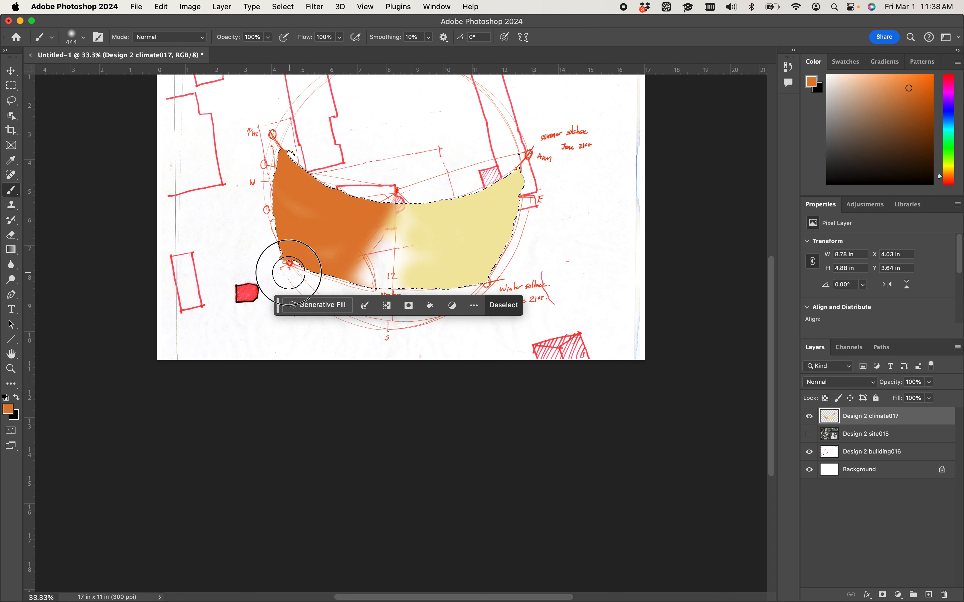
pyautogui.press('super+z')
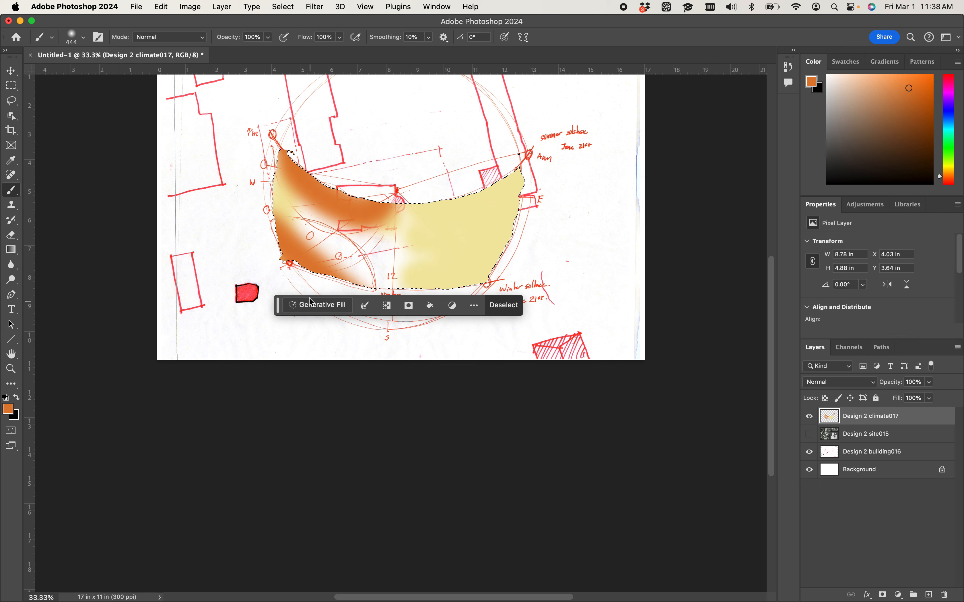
# Step: Sample the pale yellow from the painted area and brush it over most of the orange and the unpainted gaps
pyautogui.press('i')
pyautogui.click(474, 228)
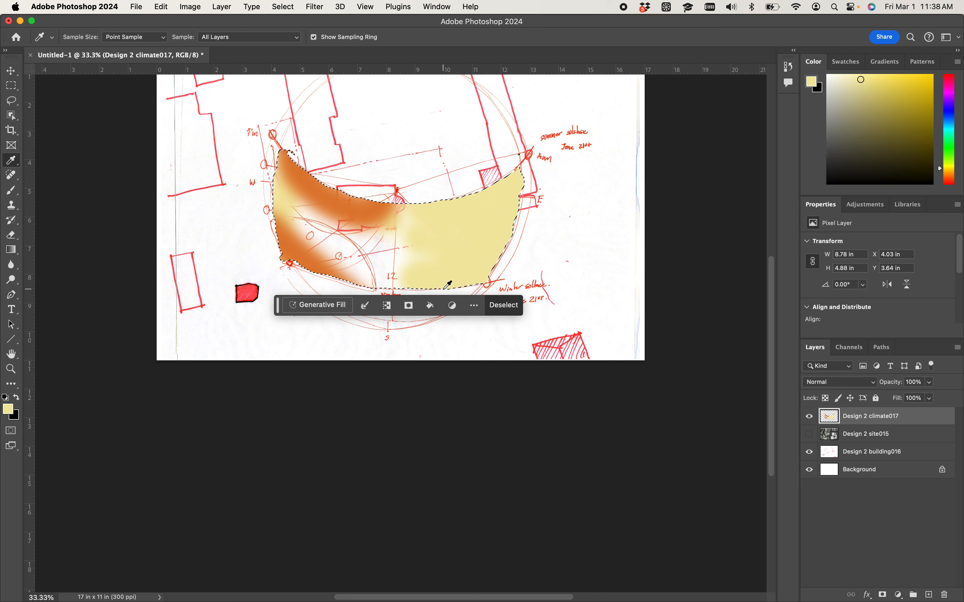
pyautogui.press('b')
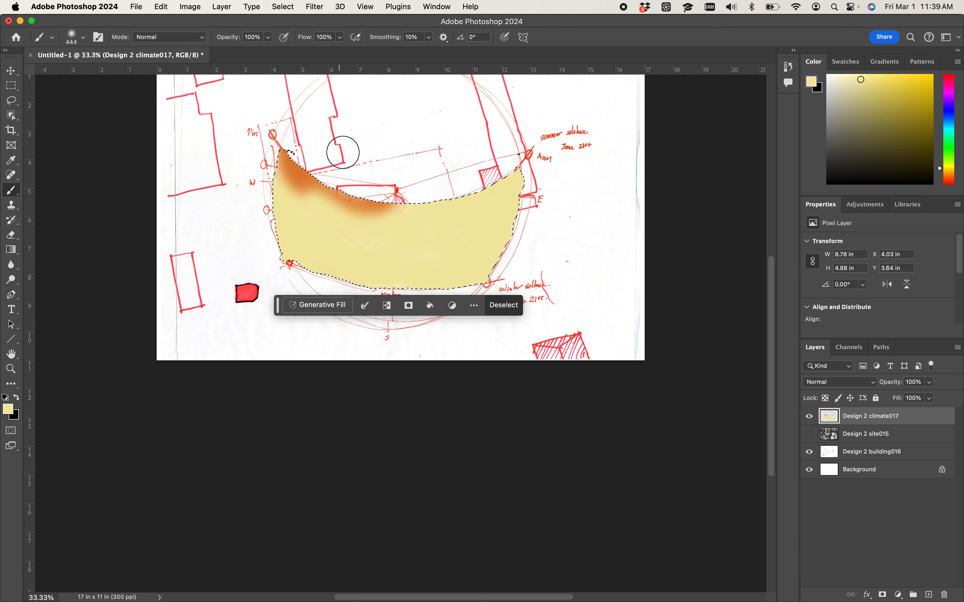
# Step: Undo all the yellow and orange brush strokes painted directly on the Design 2 climate017 layer
pyautogui.click(191, 7)
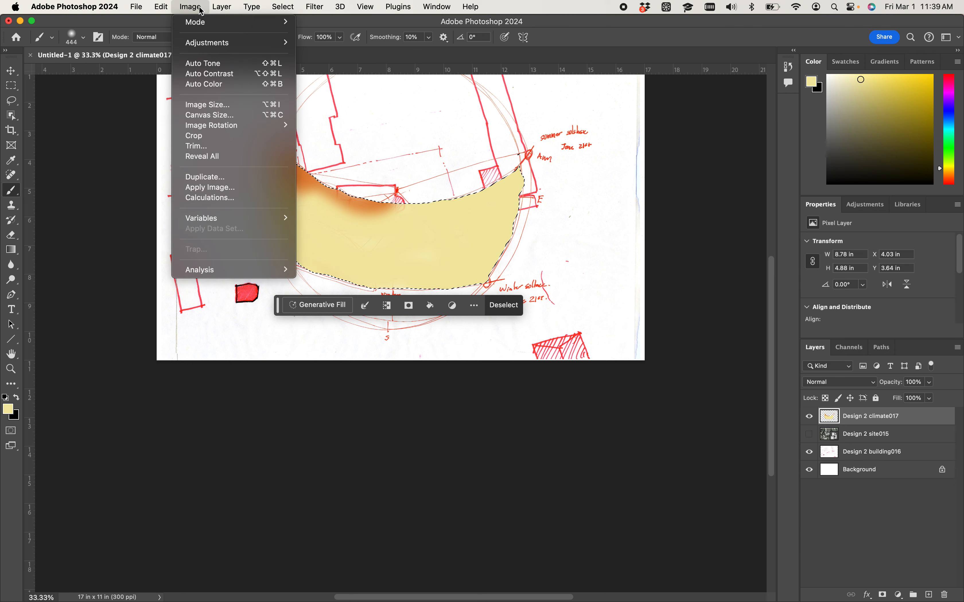
pyautogui.moveTo(203, 44)
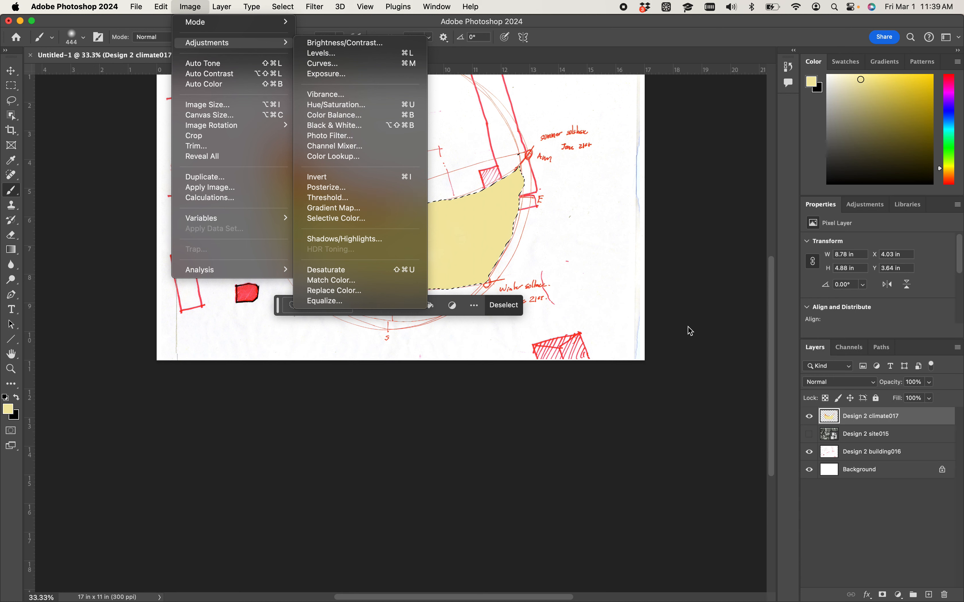
pyautogui.click(635, 418)
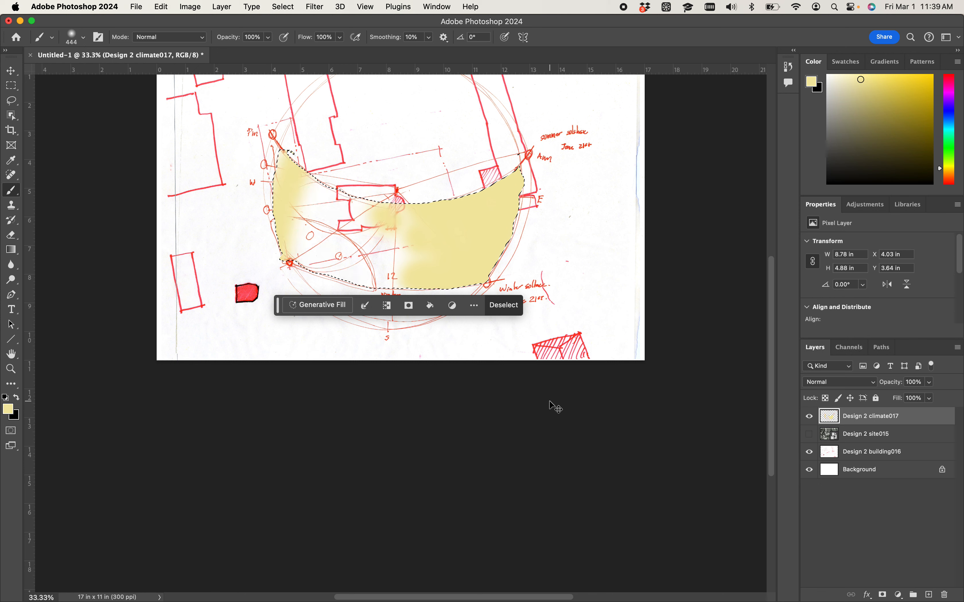
pyautogui.press('super+z')
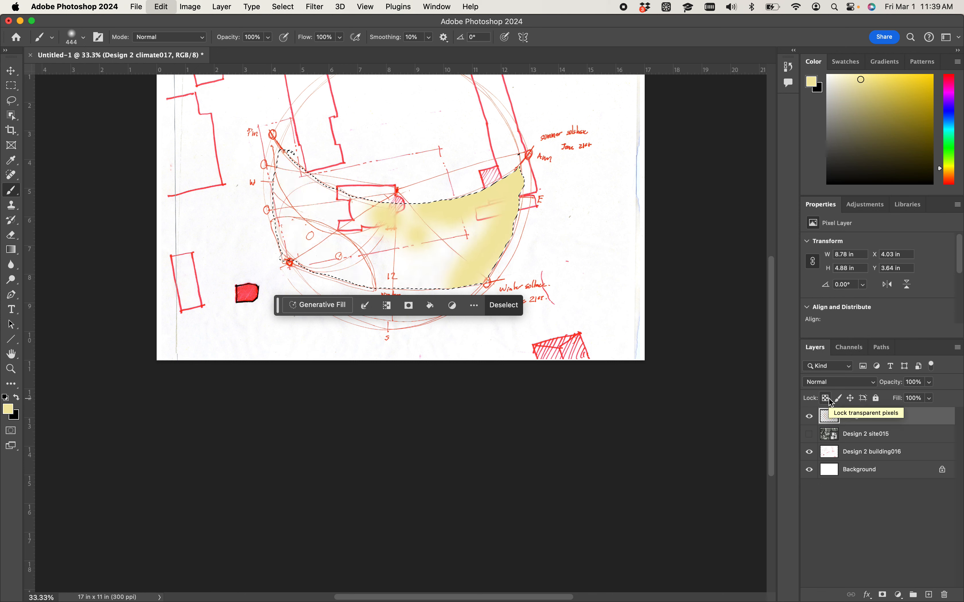
pyautogui.press('super+z')
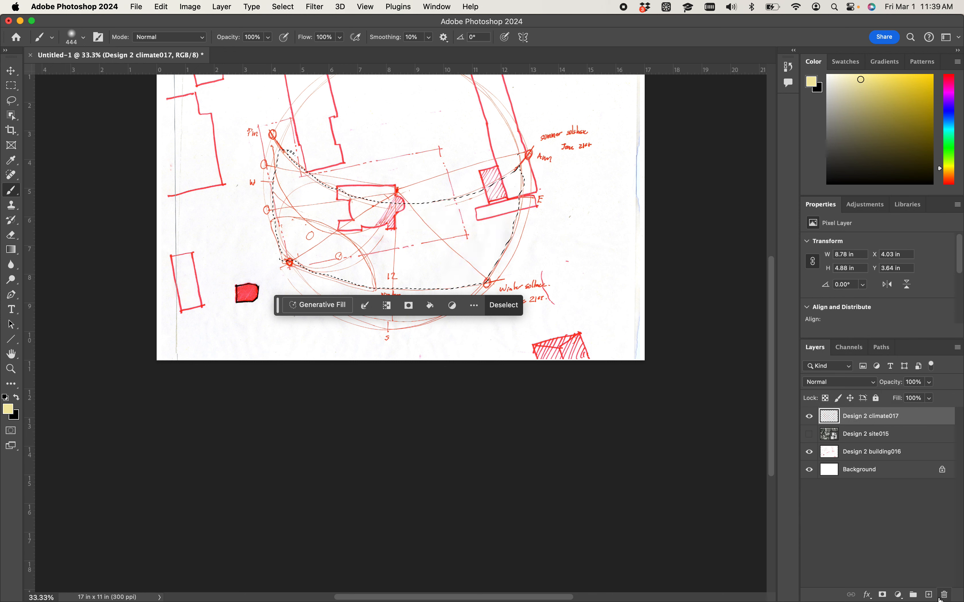
# Step: Add a new layer named Paint on climate and brush pale yellow along the southern part of the selected sun path shape
pyautogui.click(929, 595)
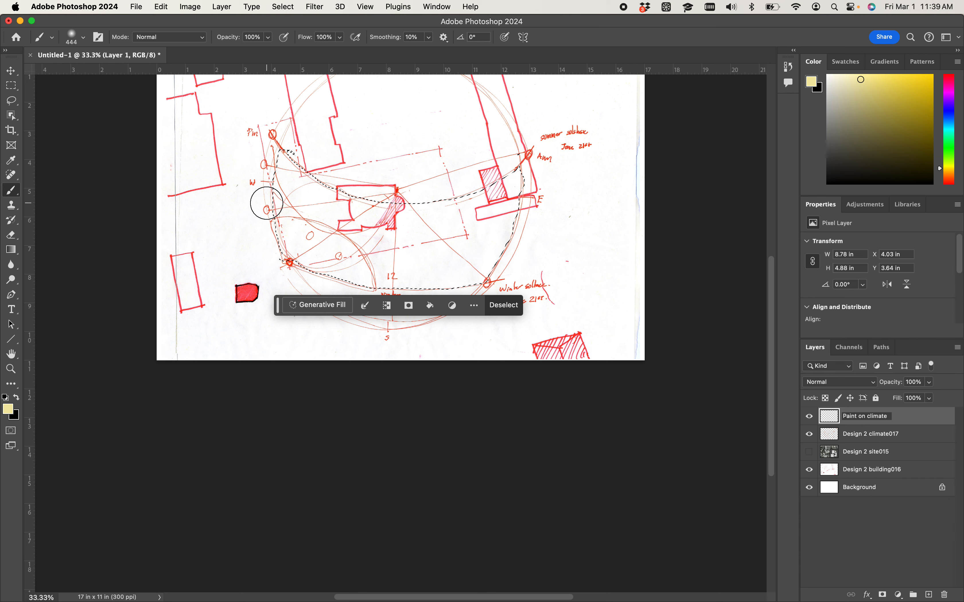
pyautogui.moveTo(266, 203)
pyautogui.mouseDown()
pyautogui.moveTo(305, 278)
pyautogui.moveTo(420, 298)
pyautogui.mouseUp()
pyautogui.moveTo(248, 229)
pyautogui.mouseDown()
pyautogui.moveTo(331, 254)
pyautogui.moveTo(468, 255)
pyautogui.moveTo(527, 236)
pyautogui.moveTo(531, 167)
pyautogui.mouseUp()
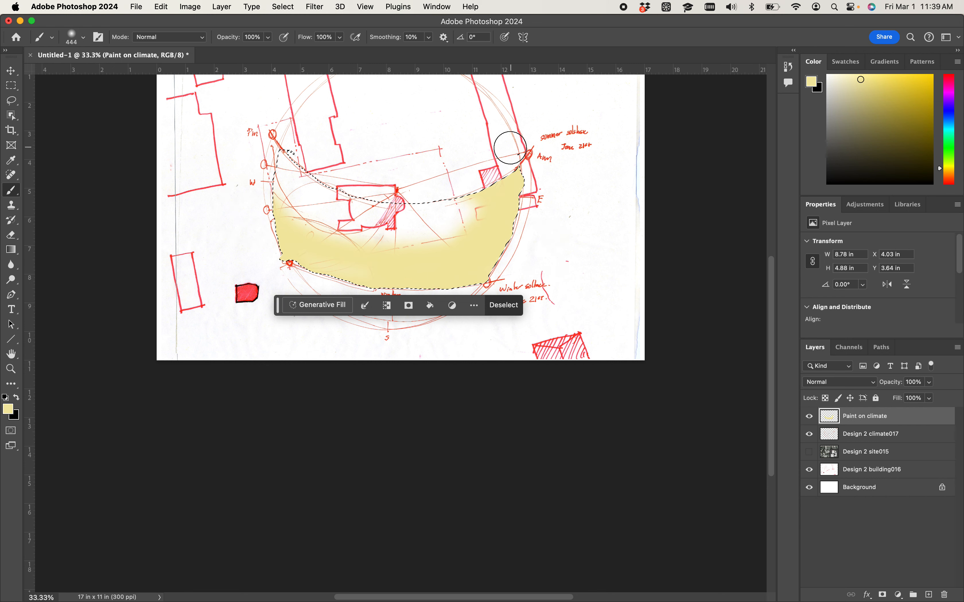
pyautogui.click(810, 416)
pyautogui.click(810, 416)
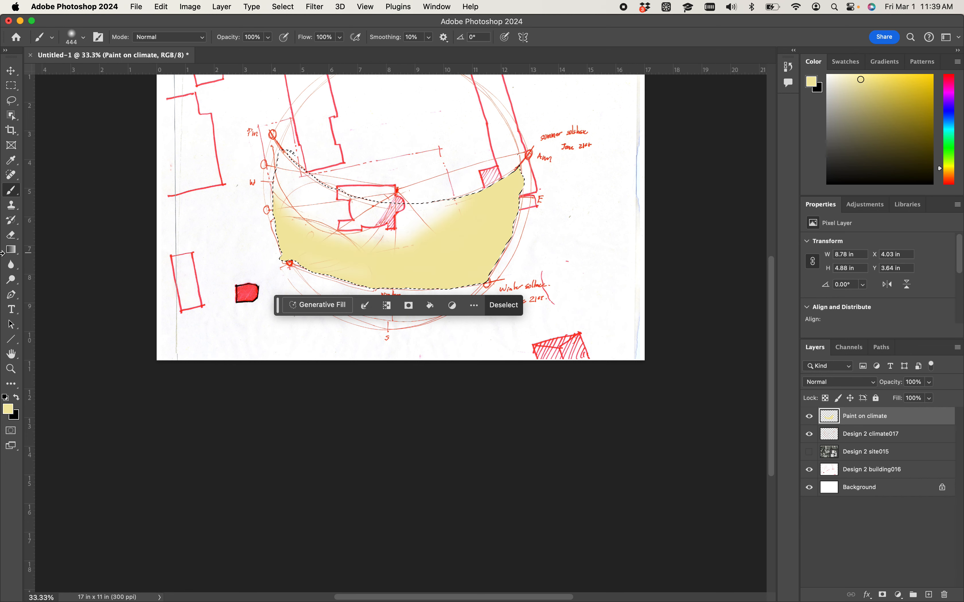
# Step: Set the foreground colour to a brighter orange, #fb9235
pyautogui.click(9, 409)
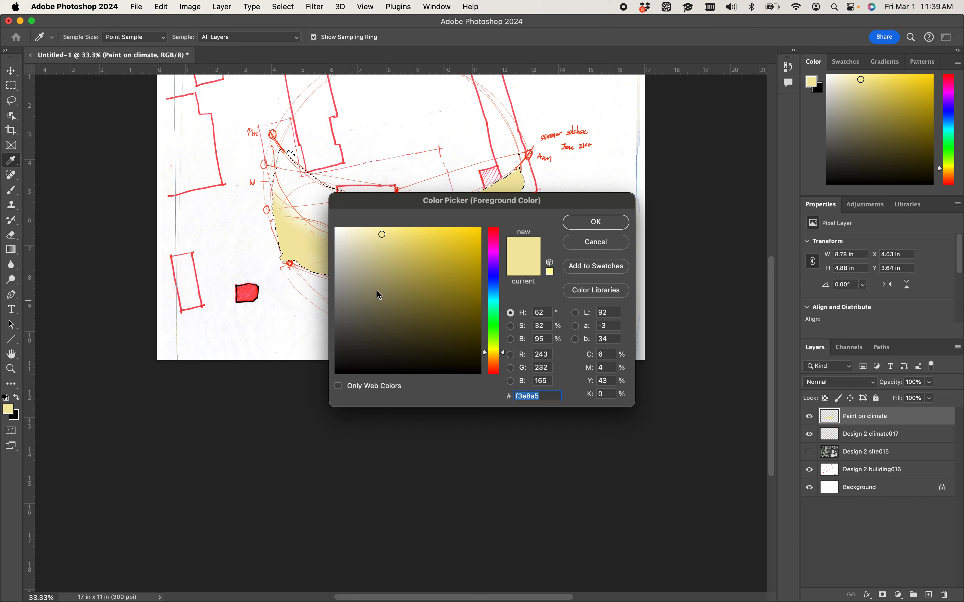
pyautogui.moveTo(507, 346); pyautogui.dragTo(506, 362)
pyautogui.moveTo(445, 242); pyautogui.dragTo(450, 230)
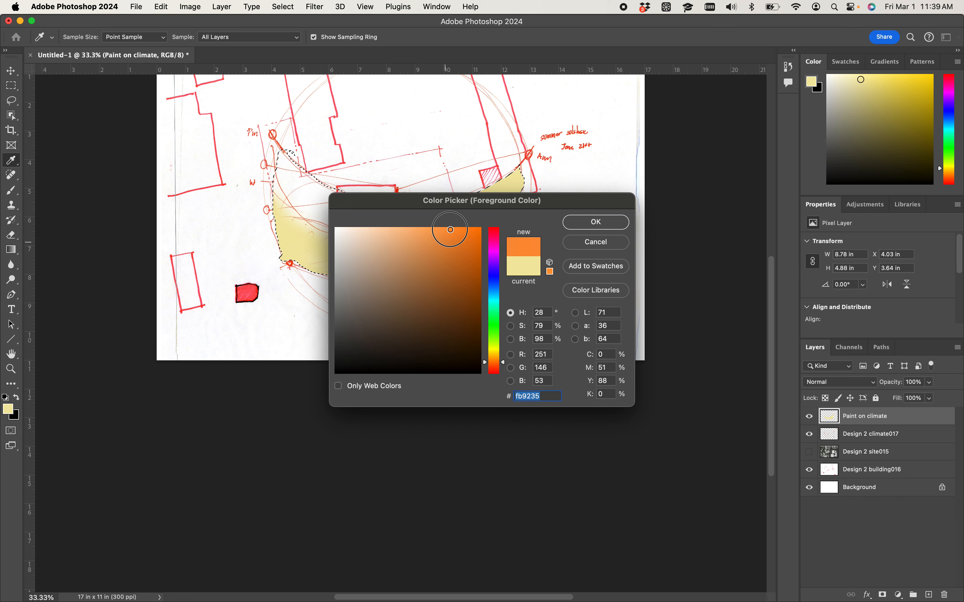
pyautogui.click(615, 222)
# Step: Reduce the brush flow to 28% and blend orange over the northwestern and upper middle part of the sun path shape
pyautogui.click(340, 38)
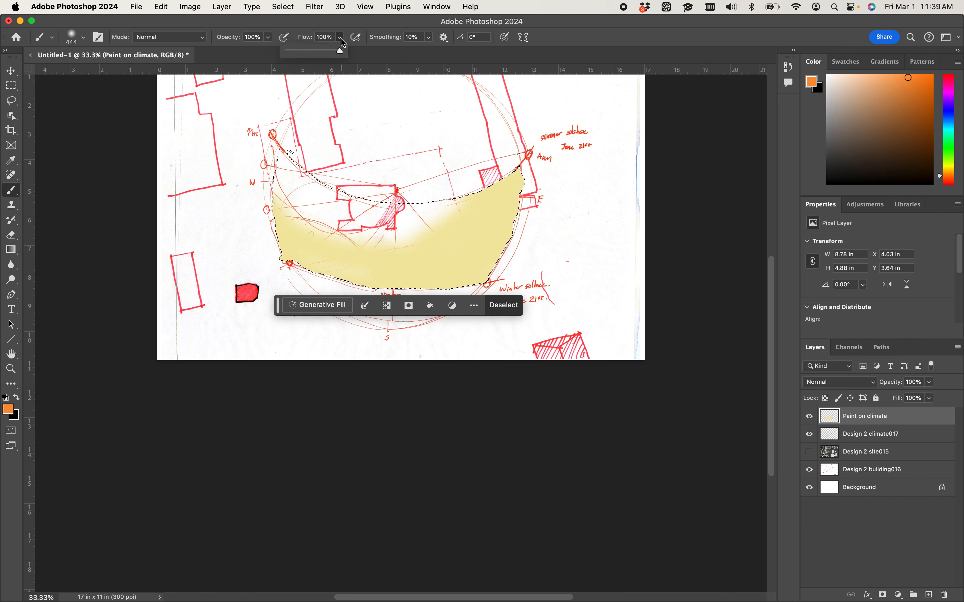
pyautogui.moveTo(342, 53); pyautogui.dragTo(302, 52)
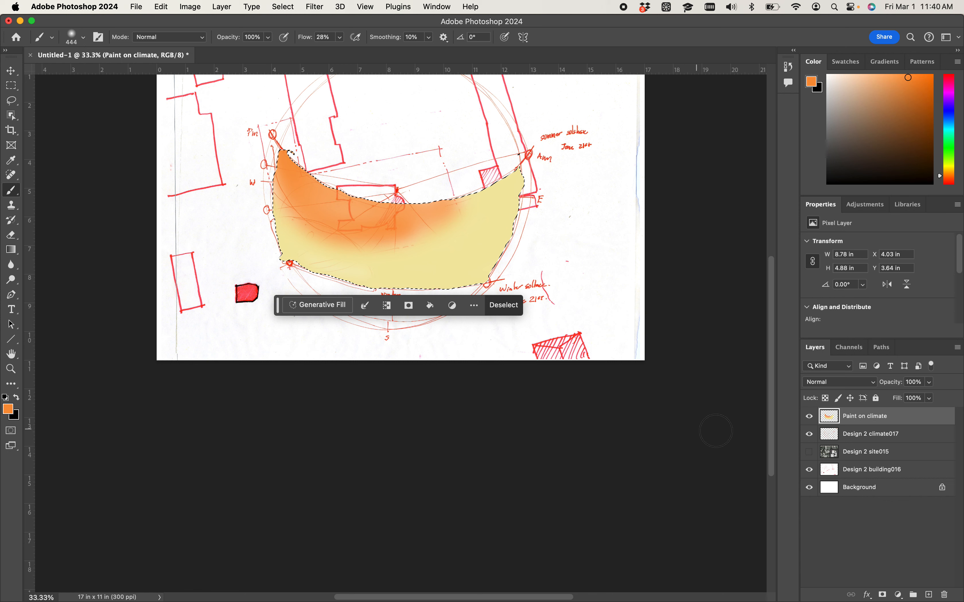
# Step: Set the Paint on climate layer's fill to 47% and move the layer directly below Design 2 climate017
pyautogui.click(929, 398)
pyautogui.moveTo(930, 417); pyautogui.dragTo(852, 439)
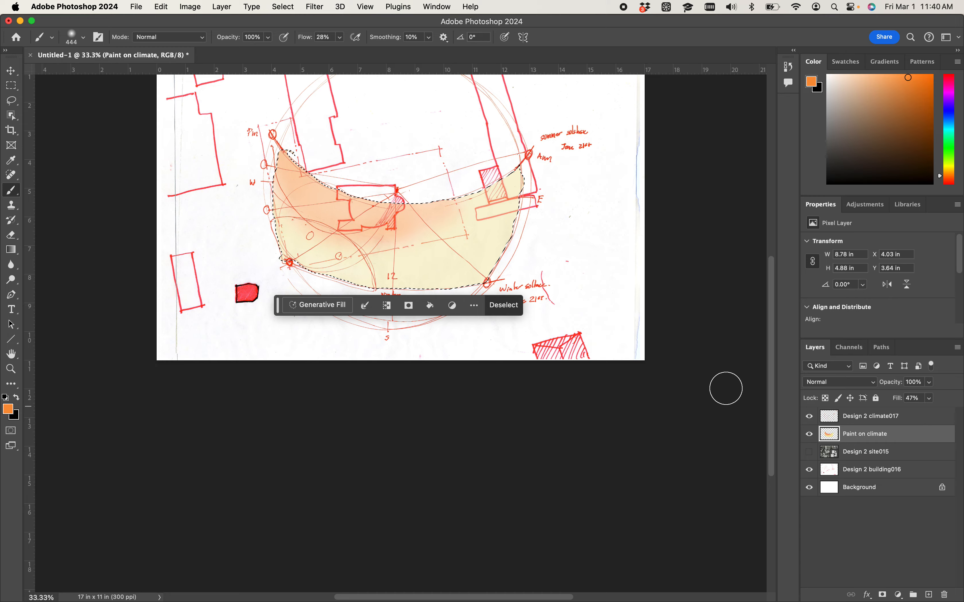
# Step: Deselect the layers and clear the selection around the painted sun path shape
pyautogui.click(10, 71)
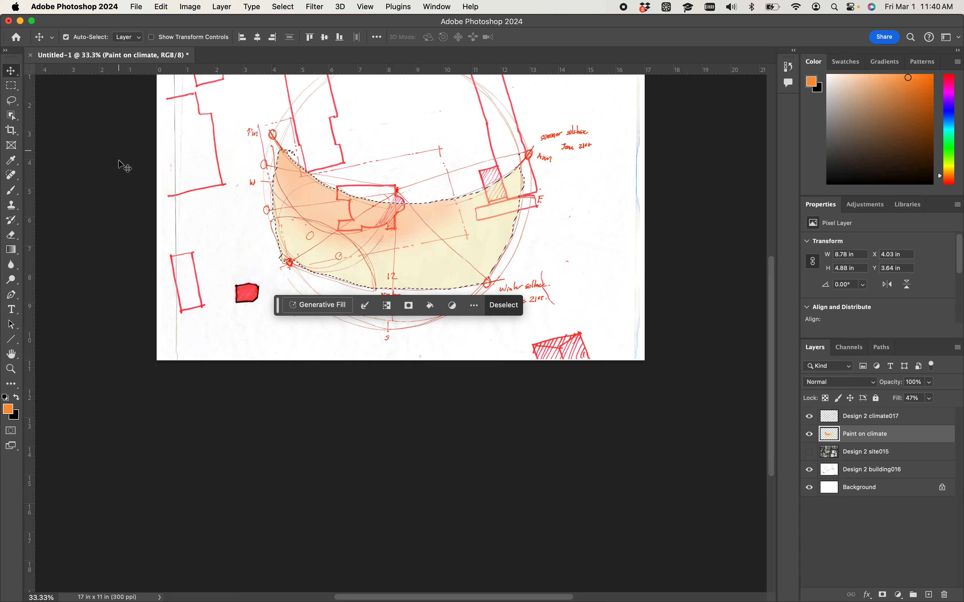
pyautogui.click(116, 163)
pyautogui.press('super+equal')
pyautogui.press('super+equal')
pyautogui.press('super+equal')
pyautogui.press('super+equal')
pyautogui.press('super+equal')
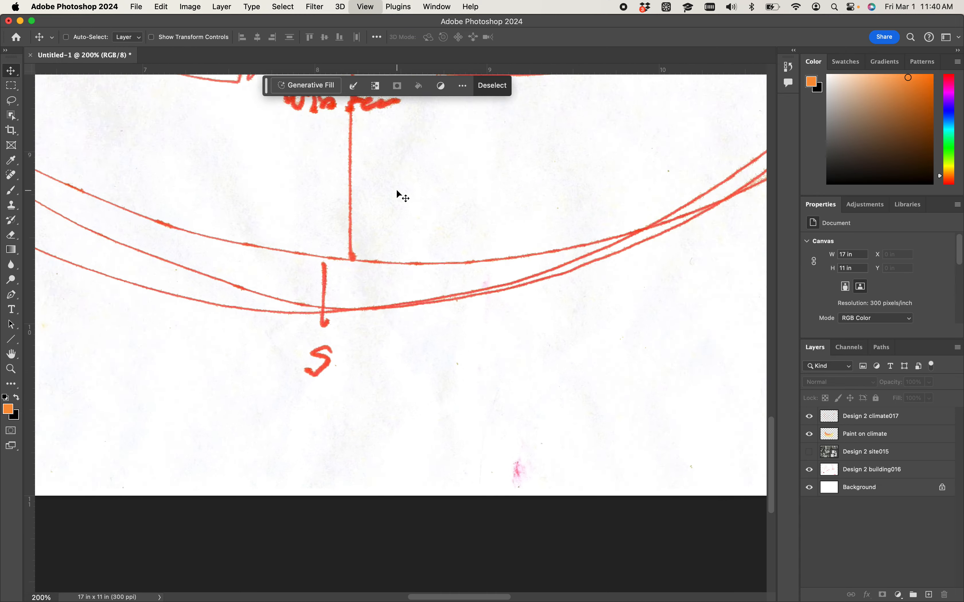
pyautogui.moveTo(412, 242); pyautogui.dragTo(472, 488)
pyautogui.moveTo(473, 296); pyautogui.dragTo(566, 512)
pyautogui.moveTo(507, 293); pyautogui.dragTo(543, 462)
pyautogui.moveTo(548, 285); pyautogui.dragTo(564, 339)
pyautogui.moveTo(604, 247); pyautogui.dragTo(587, 329)
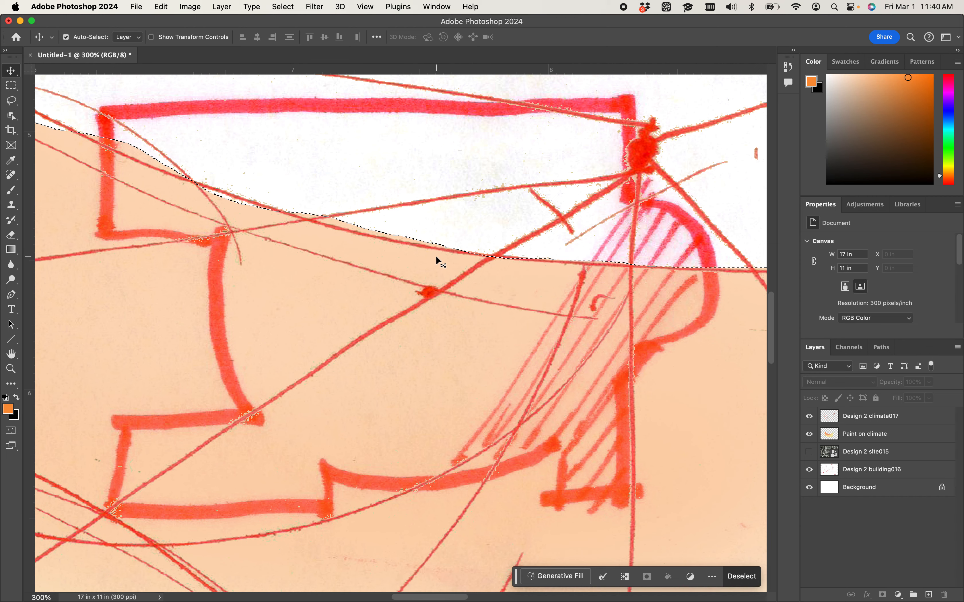
pyautogui.press('super+d')
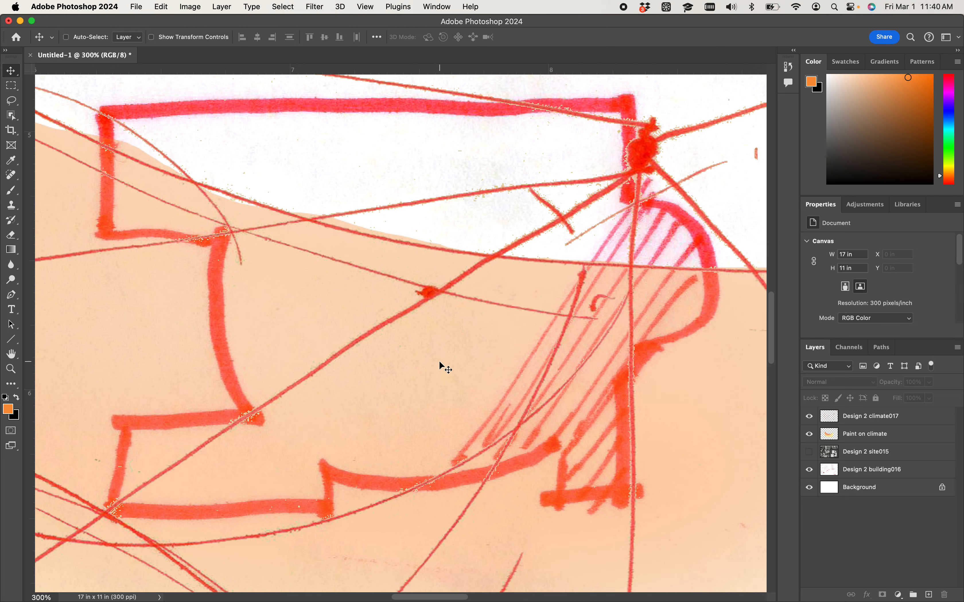
# Step: Examine how the yellow and orange sun path shading reads beneath the climate and building linework, in detail and across the whole sheet
pyautogui.press('super+minus')
pyautogui.press('super+minus')
pyautogui.press('super+minus')
pyautogui.press('super+minus')
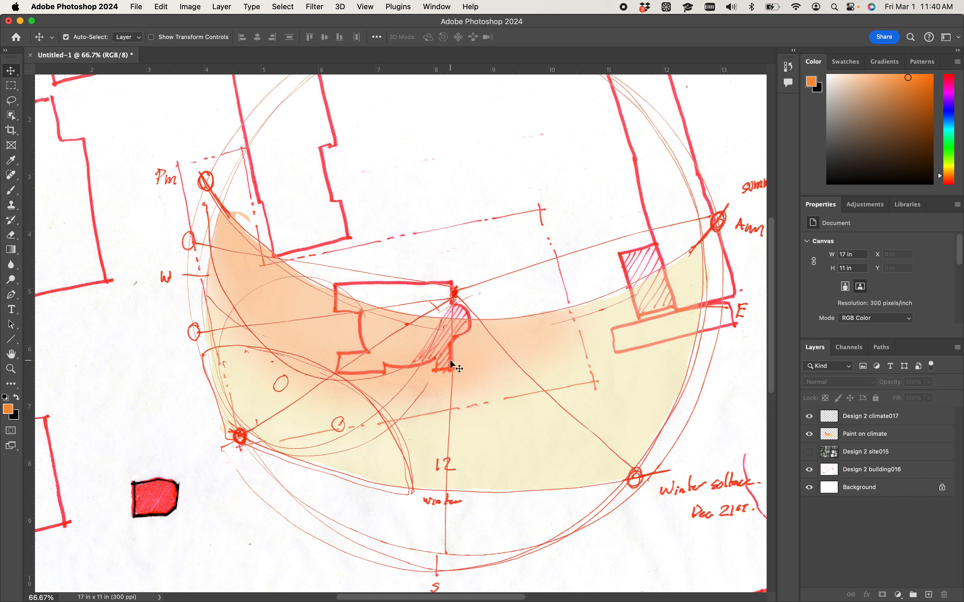
pyautogui.scroll(-4, 555, 377)
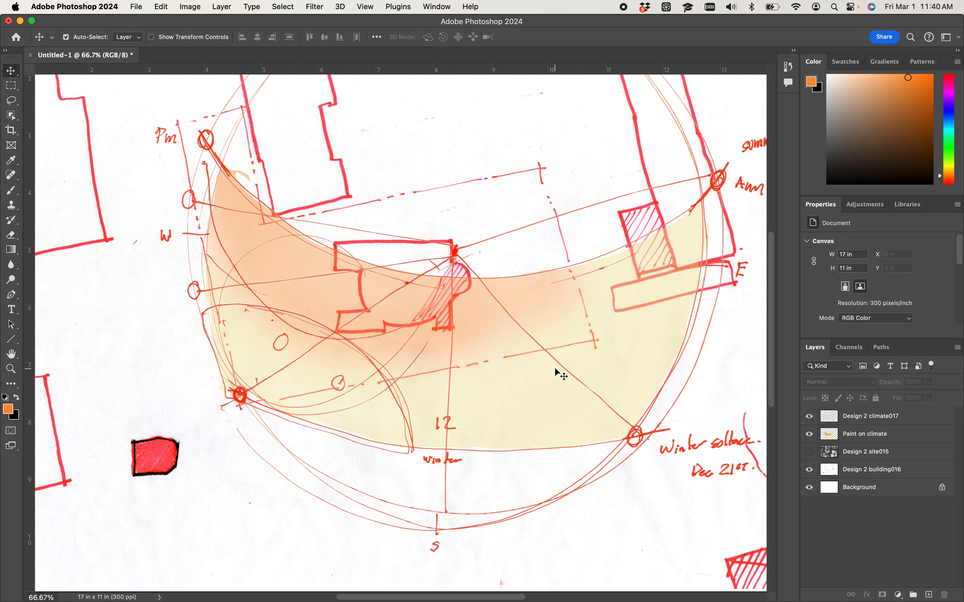
pyautogui.press('super+equal')
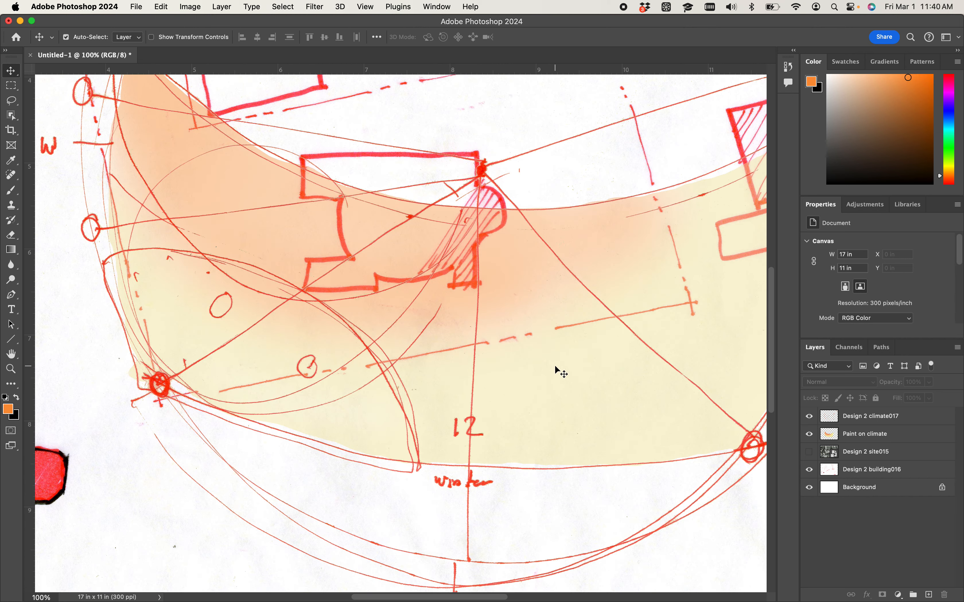
pyautogui.press('super+minus')
pyautogui.press('super+minus')
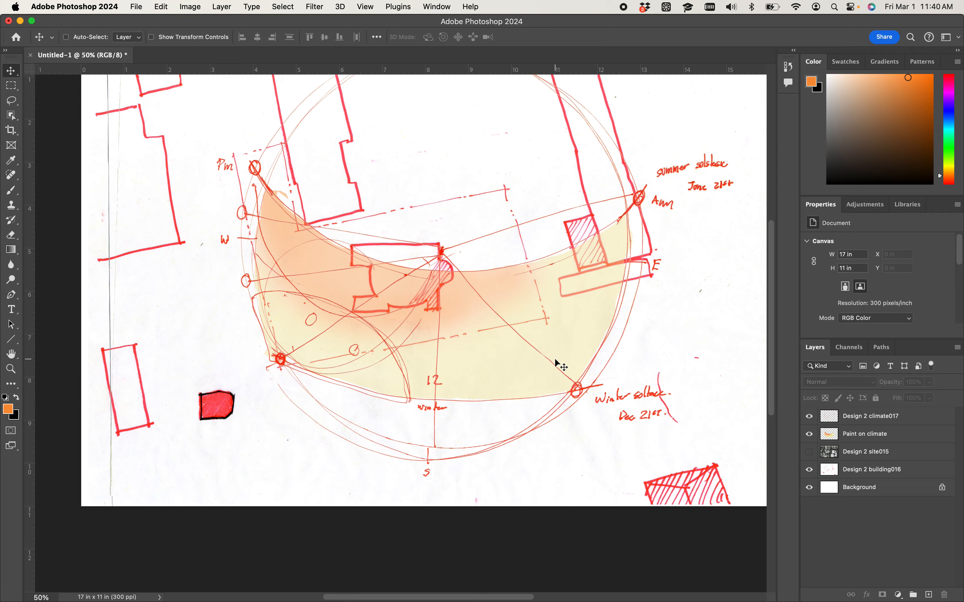
pyautogui.press('super+minus')
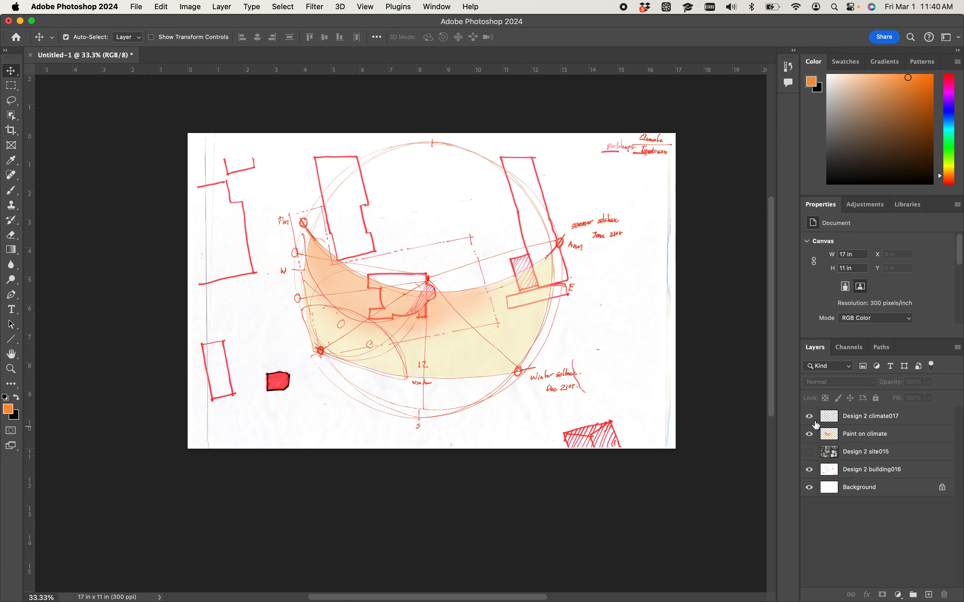
# Step: Show the Design 2 site015 aerial, shift it slightly to the right, and move its layer directly below Design 2 building016
pyautogui.click(809, 452)
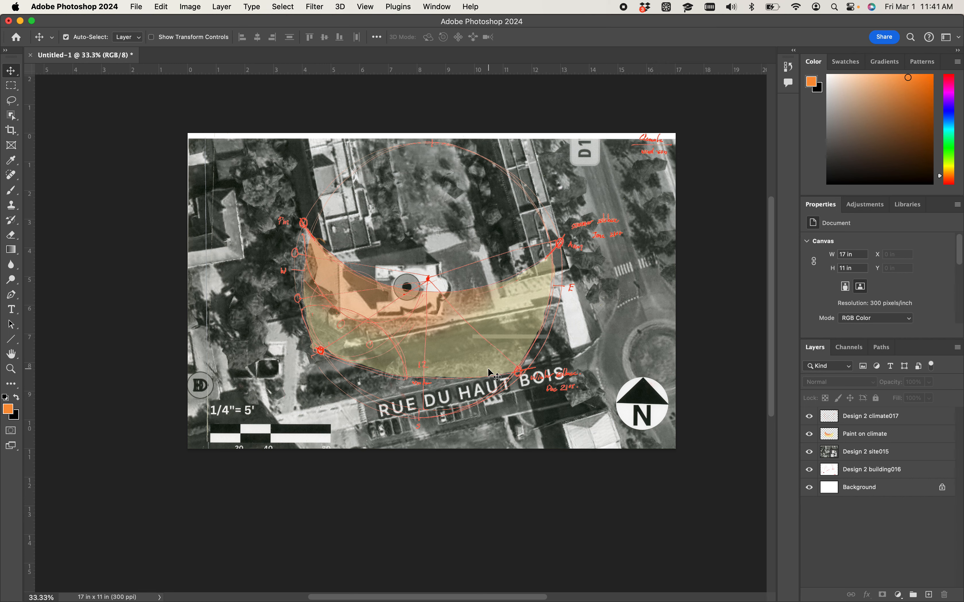
pyautogui.press('super+equal')
pyautogui.press('super+minus')
pyautogui.moveTo(633, 361)
pyautogui.mouseDown()
pyautogui.moveTo(655, 354)
pyautogui.moveTo(644, 351)
pyautogui.mouseUp()
pyautogui.moveTo(857, 457); pyautogui.dragTo(856, 486)
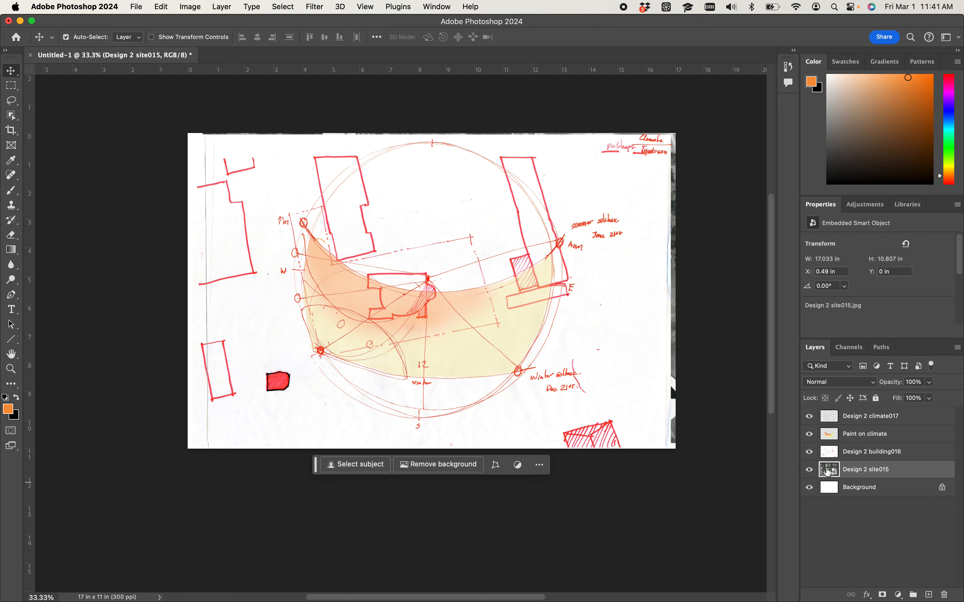
# Step: Set the Design 2 building016 layer to Multiply and lower its Blend If current-layer white point to 232
pyautogui.click(849, 452)
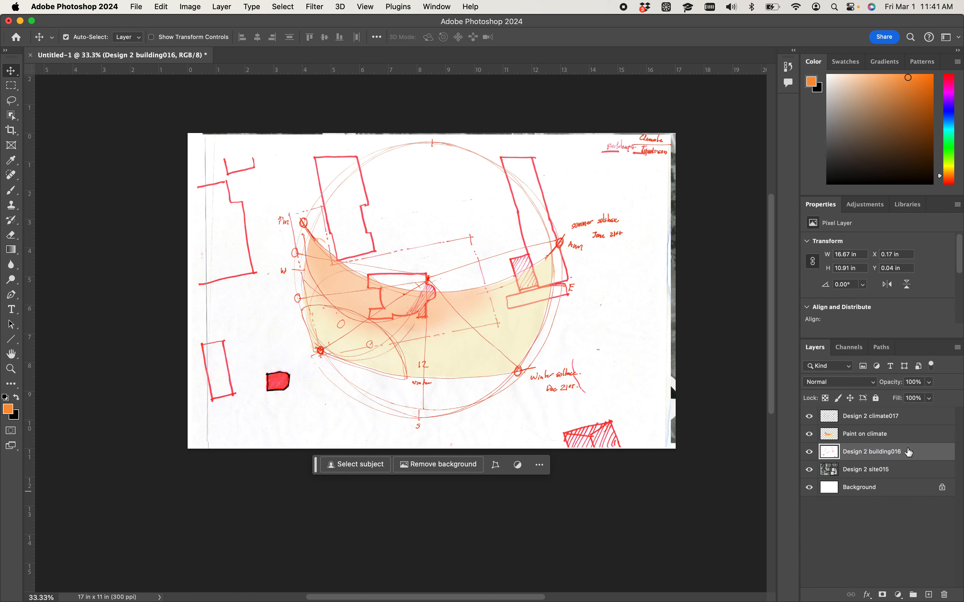
pyautogui.rightClick(936, 449)
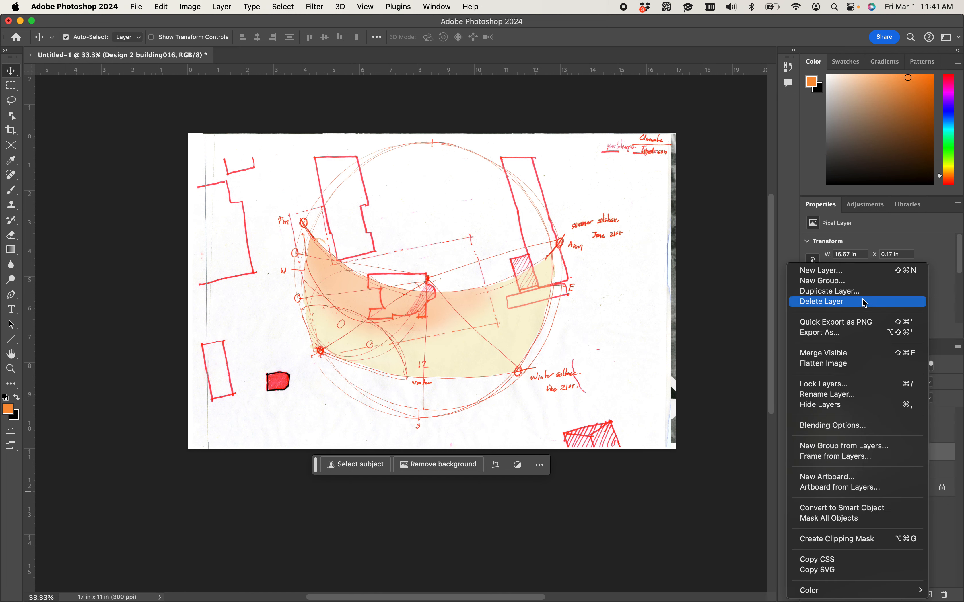
pyautogui.click(916, 425)
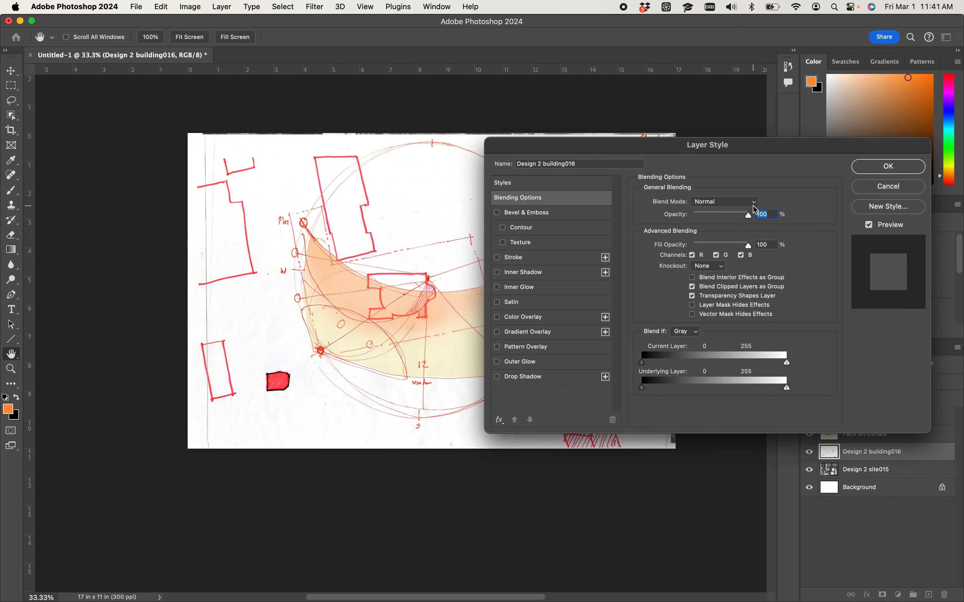
pyautogui.click(755, 210)
pyautogui.click(743, 246)
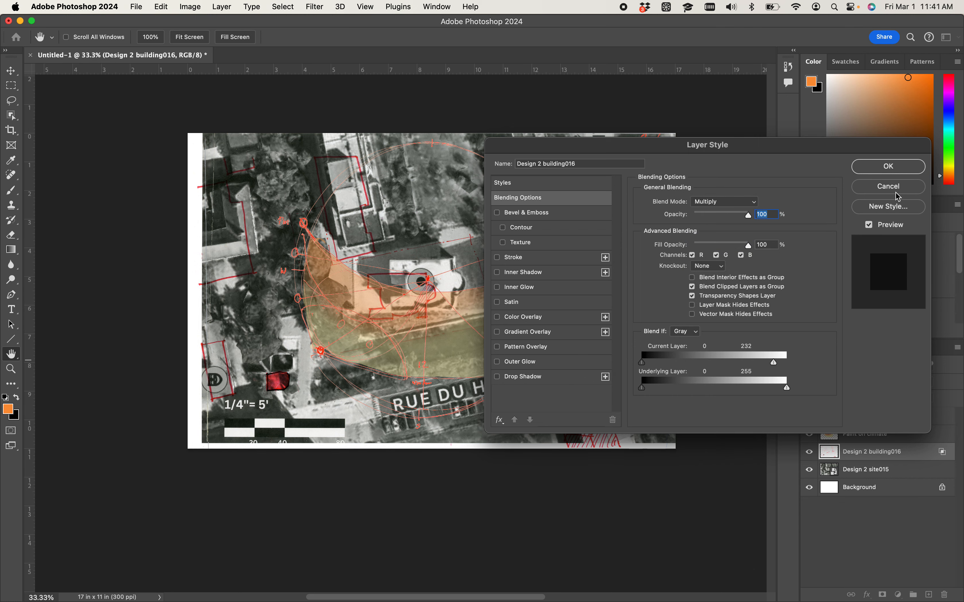
pyautogui.click(860, 166)
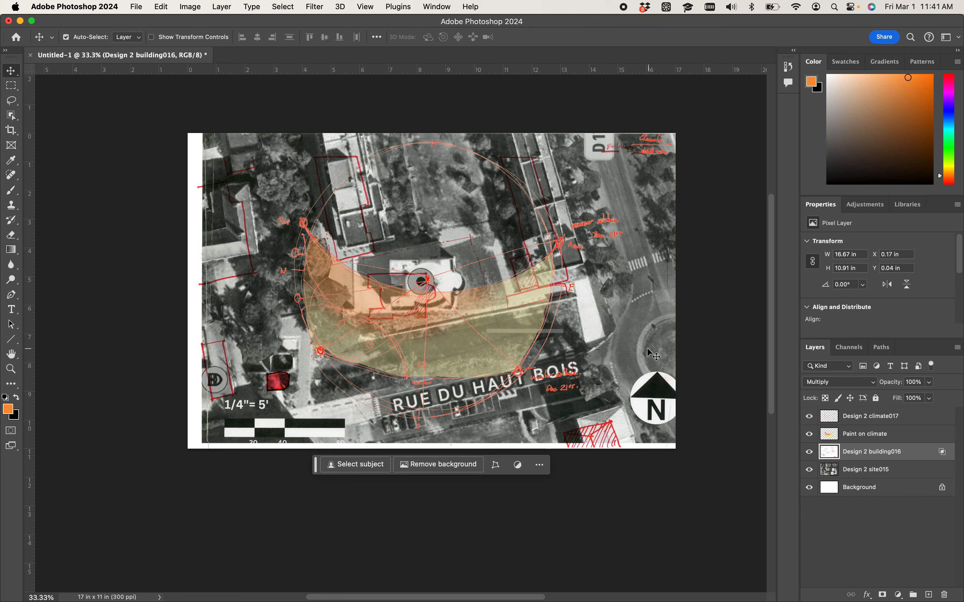
# Step: Move the Design 2 building016 layer so its red outline fits over the central building in the aerial
pyautogui.moveTo(648, 353)
pyautogui.mouseDown()
pyautogui.moveTo(637, 398)
pyautogui.moveTo(643, 345)
pyautogui.moveTo(681, 339)
pyautogui.moveTo(672, 343)
pyautogui.mouseUp()
pyautogui.press('super+plus')
pyautogui.press('super+plus')
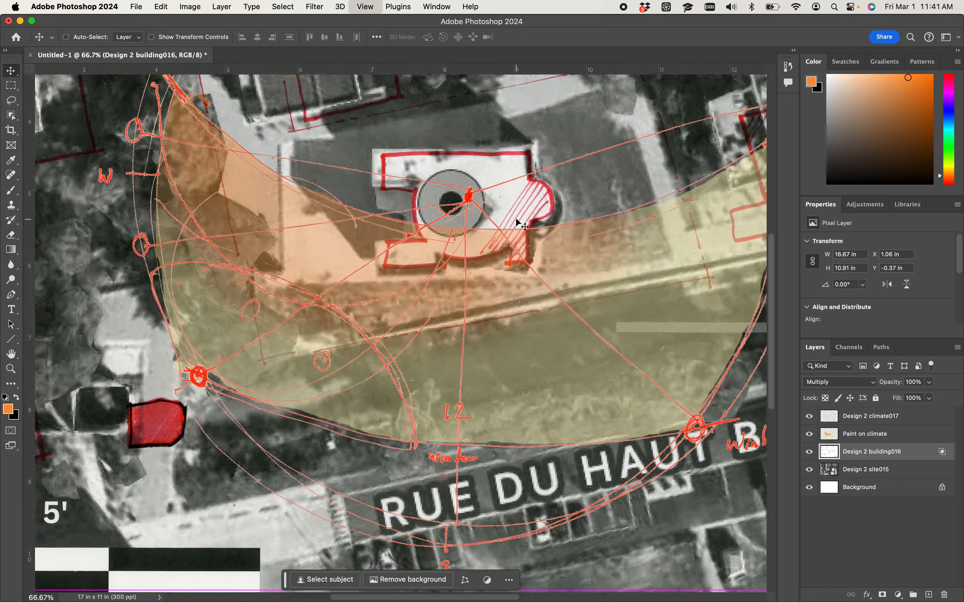
pyautogui.press('super+plus')
pyautogui.press('super+plus')
pyautogui.press('super+plus')
pyautogui.moveTo(544, 196); pyautogui.dragTo(451, 600)
pyautogui.moveTo(489, 176); pyautogui.dragTo(465, 263)
pyautogui.moveTo(495, 189); pyautogui.dragTo(454, 168)
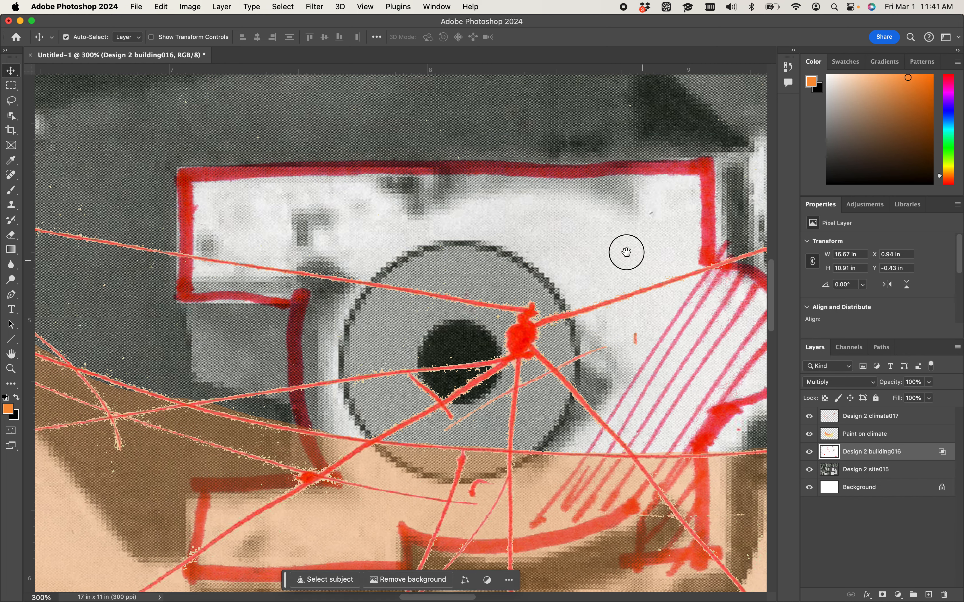
pyautogui.moveTo(626, 252); pyautogui.dragTo(437, 248)
pyautogui.scroll(15, 488, 172)
pyautogui.scroll(-12, 487, 184)
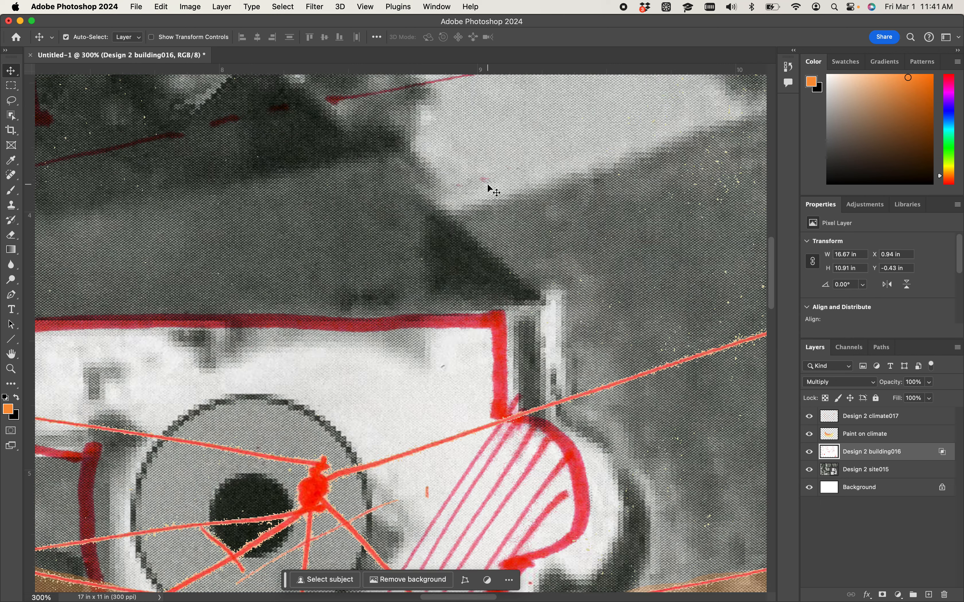
pyautogui.scroll(-10, 488, 187)
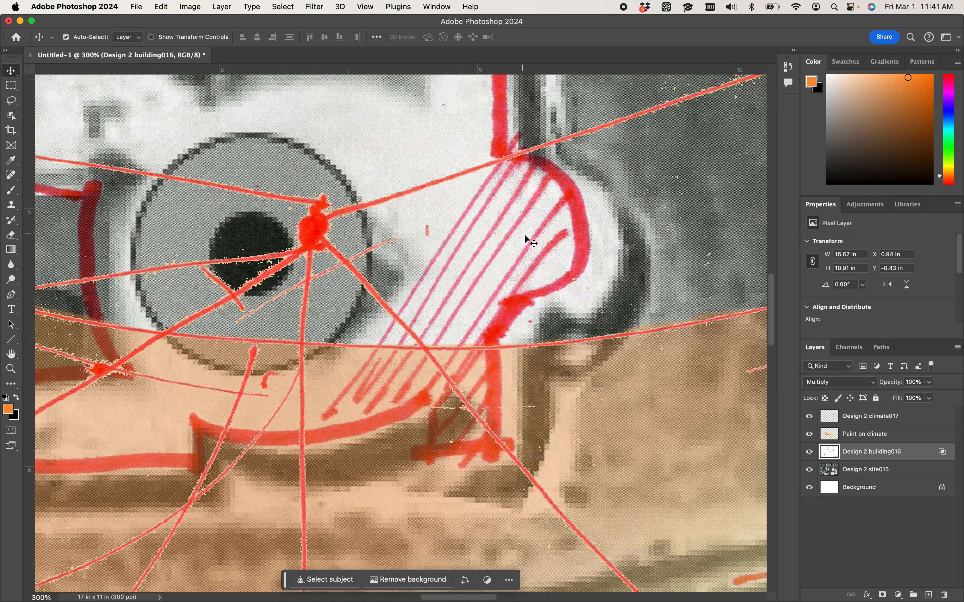
pyautogui.moveTo(524, 233); pyautogui.dragTo(554, 253)
# Step: Move the Design 2 climate017 layer so the point where its sun lines meet sits on the central building's circle
pyautogui.moveTo(313, 238); pyautogui.dragTo(251, 263)
pyautogui.press('super+minus')
pyautogui.press('super+minus')
pyautogui.press('super+minus')
pyautogui.press('super+minus')
pyautogui.press('super+minus')
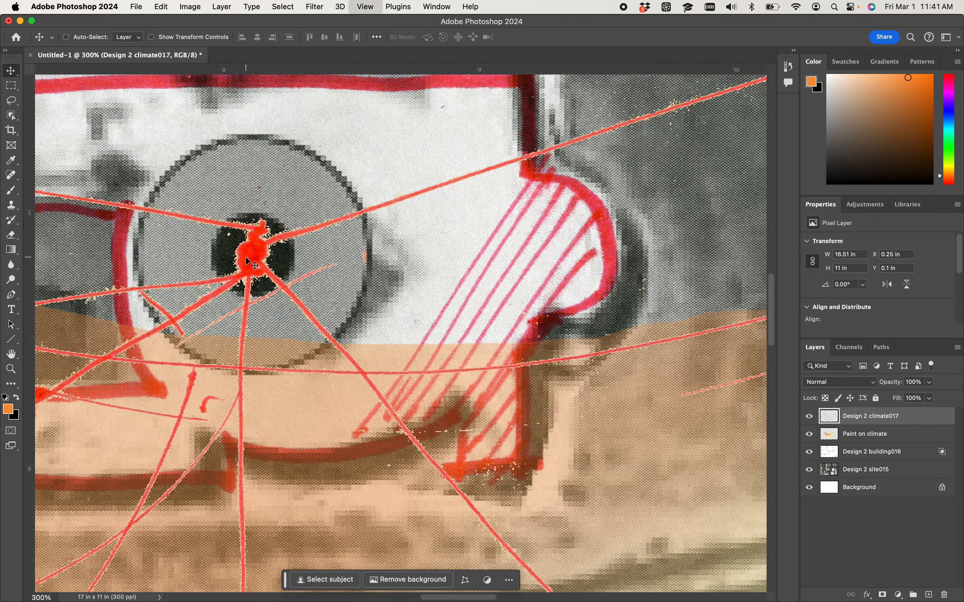
pyautogui.press('super+plus')
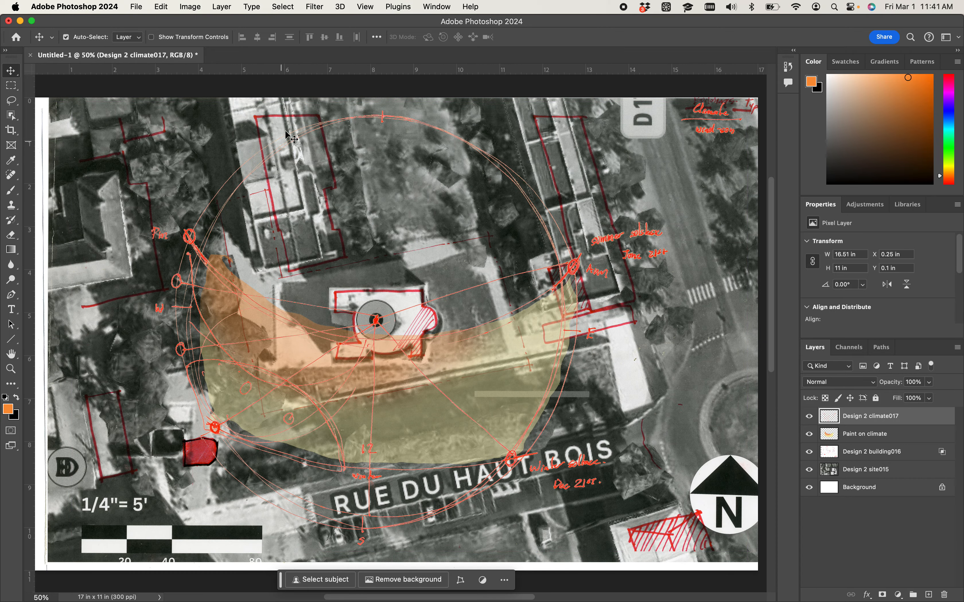
# Step: Shift the Design 2 building016 layer about 0.38 in left and 0.23 in up to fit the northern buildings, and deselect it
pyautogui.moveTo(341, 252); pyautogui.dragTo(324, 243)
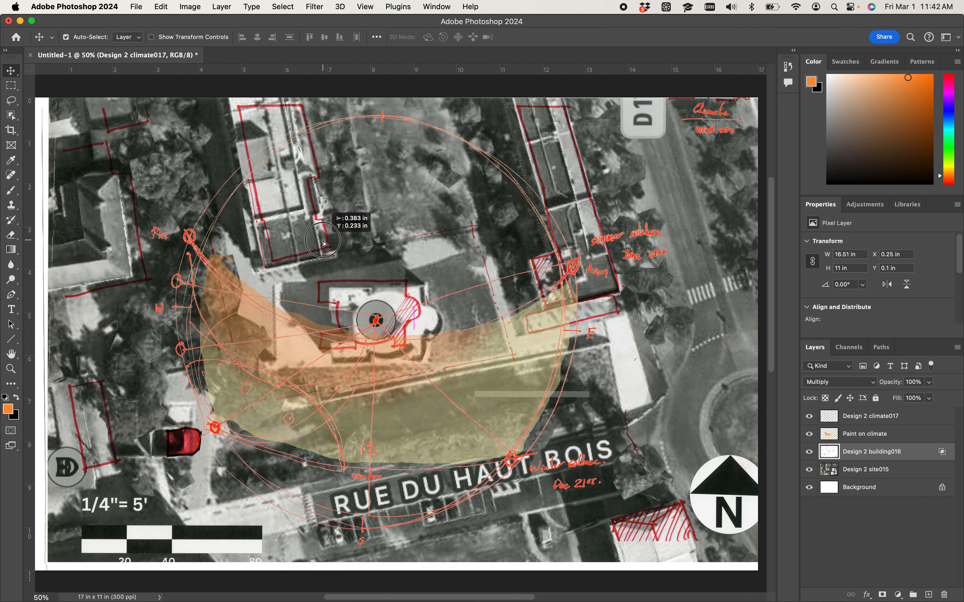
pyautogui.moveTo(324, 243); pyautogui.dragTo(325, 244)
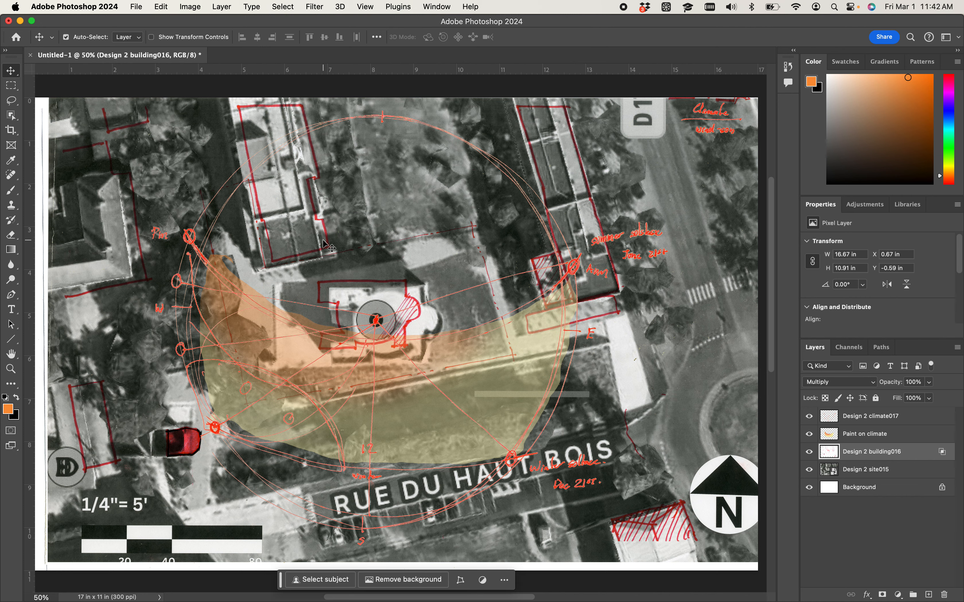
pyautogui.press('super+minus')
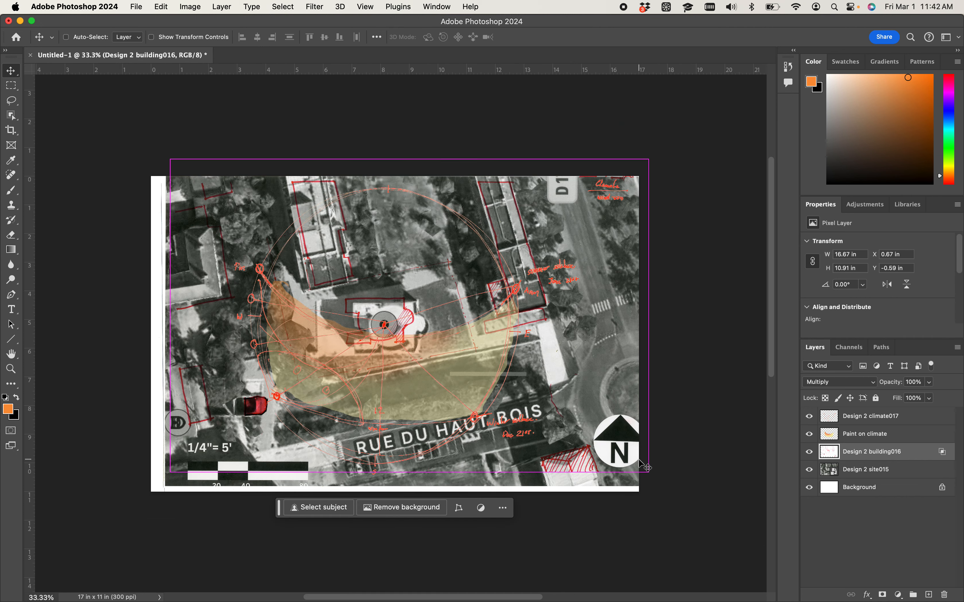
pyautogui.press('super+space')
pyautogui.click(168, 110)
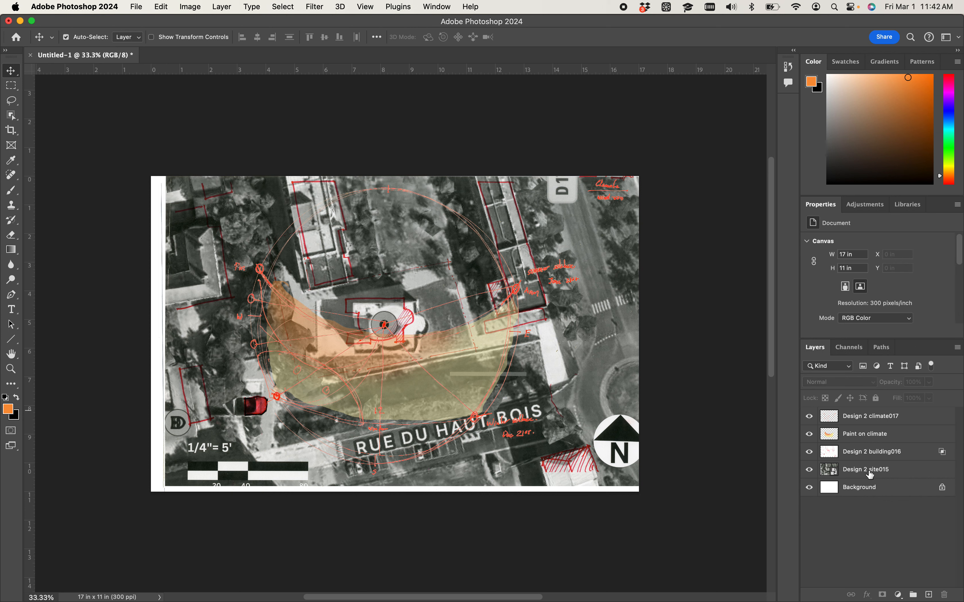
# Step: Free-transform the Design 2 building016 layer and enlarge it proportionally to about 104.5%
pyautogui.click(868, 453)
pyautogui.press('super+t')
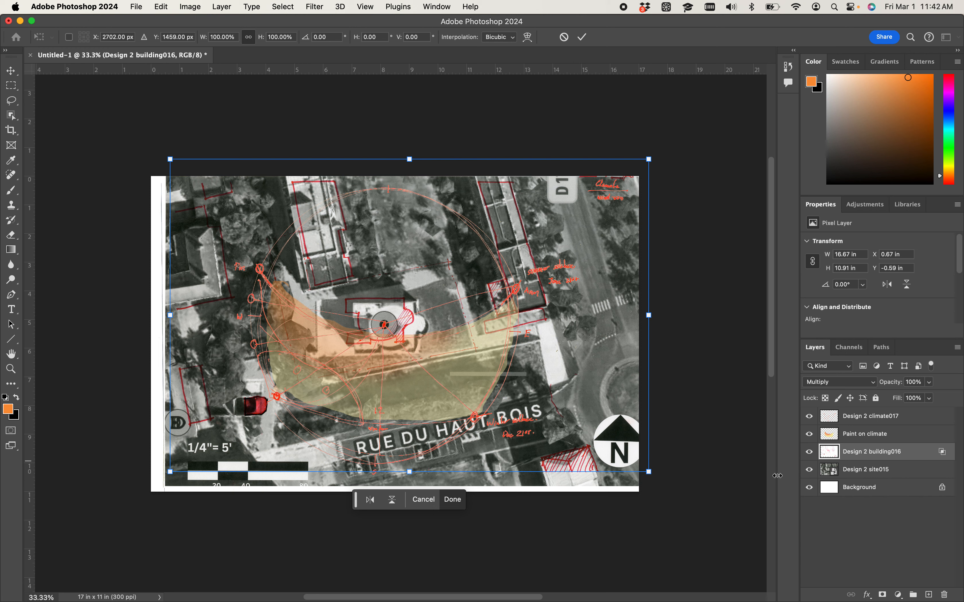
pyautogui.moveTo(653, 476); pyautogui.dragTo(670, 489)
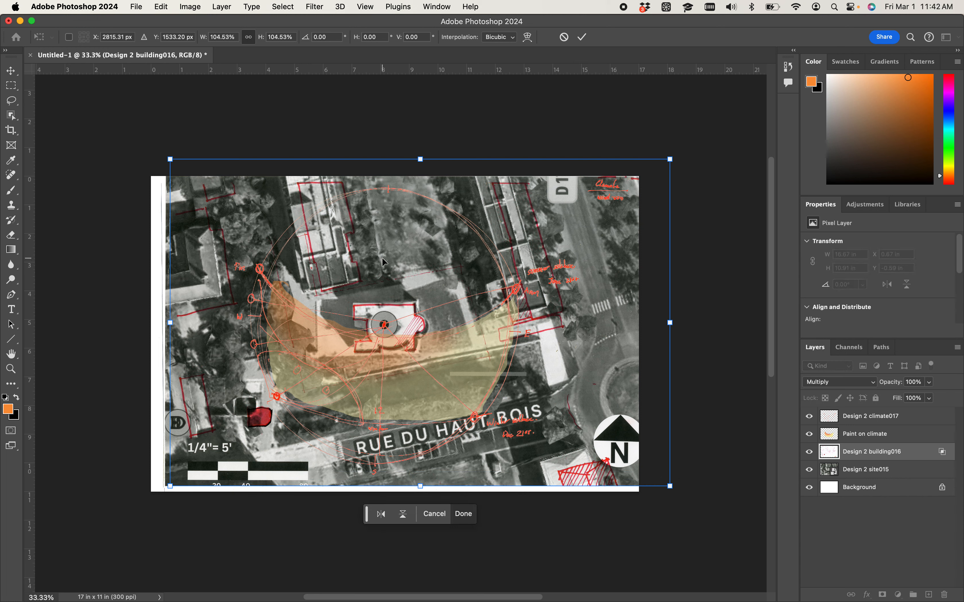
# Step: Nudge the enlarged building outlines up and left over the aerial, to about X 2663.5 px, Y 1488 px
pyautogui.press('Up')
pyautogui.press('Up')
pyautogui.press('Up')
pyautogui.press('Up')
pyautogui.press('Up')
pyautogui.press('Up')
pyautogui.press('Up')
pyautogui.press('Up')
pyautogui.press('Up')
pyautogui.press('Up')
pyautogui.press('Up')
pyautogui.press('Up')
pyautogui.press('Up')
pyautogui.press('Up')
pyautogui.press('Up')
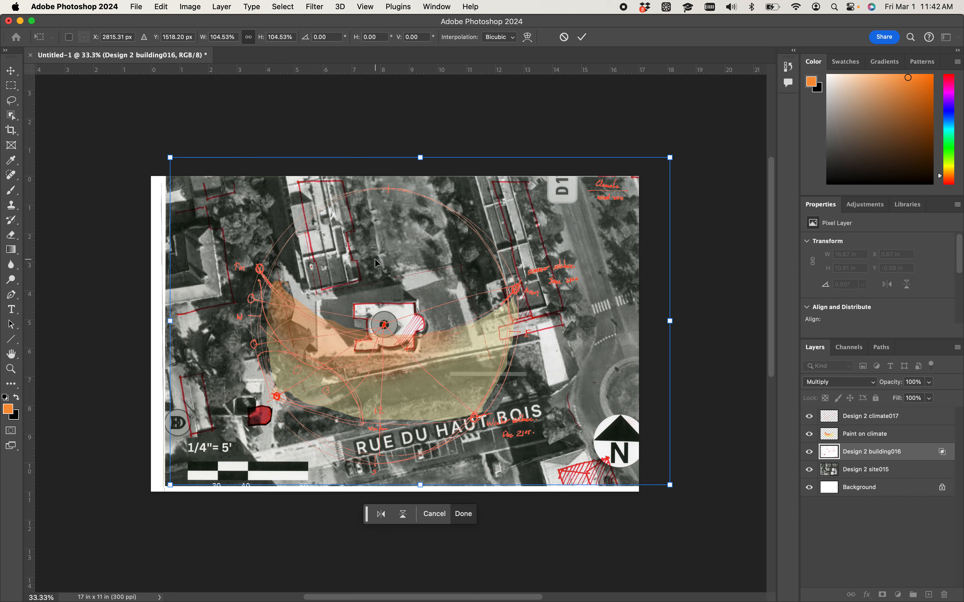
pyautogui.press('Left')
pyautogui.press('Left')
pyautogui.press('Left')
pyautogui.press('Left')
pyautogui.press('Left')
pyautogui.press('Left')
pyautogui.press('Left')
pyautogui.press('Left')
pyautogui.press('Left')
pyautogui.press('Left')
pyautogui.press('Left')
pyautogui.press('Left')
pyautogui.press('Left')
pyautogui.press('Left')
pyautogui.press('Left')
pyautogui.press('Left')
pyautogui.press('Left')
pyautogui.press('Left')
pyautogui.press('Left')
pyautogui.press('Left')
pyautogui.press('Left')
pyautogui.press('Left')
pyautogui.press('Left')
pyautogui.press('Left')
pyautogui.press('Left')
pyautogui.press('Left')
pyautogui.press('Left')
pyautogui.press('Left')
pyautogui.press('Left')
pyautogui.press('Left')
pyautogui.press('Left')
pyautogui.press('Left')
pyautogui.press('Left')
pyautogui.press('Left')
pyautogui.press('Left')
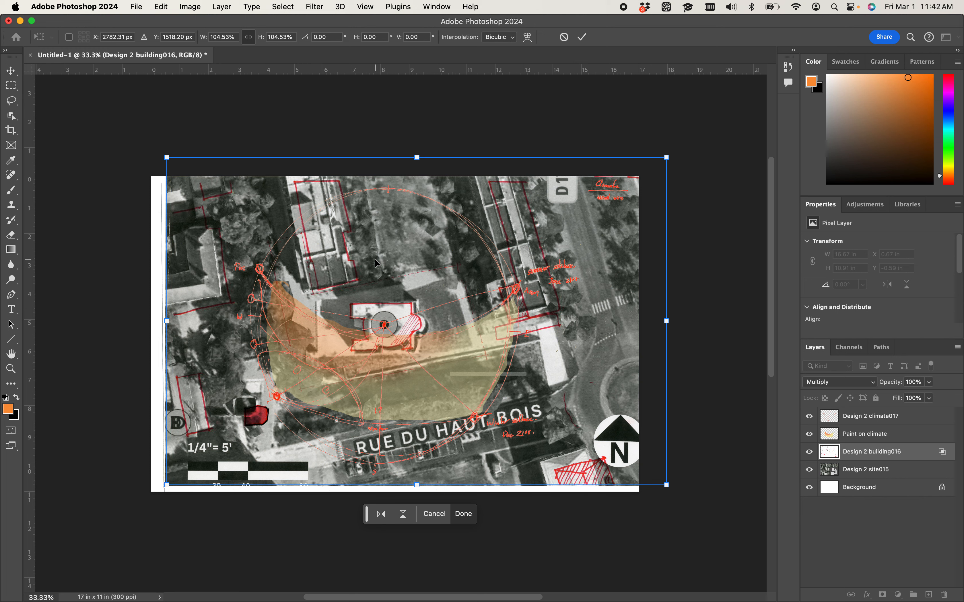
pyautogui.press('Left')
pyautogui.press('Left')
pyautogui.press('Left')
pyautogui.press('Left')
pyautogui.press('Left')
pyautogui.press('Left')
pyautogui.press('Left')
pyautogui.press('Left')
pyautogui.press('Left')
pyautogui.press('Left')
pyautogui.press('Left')
pyautogui.press('Left')
pyautogui.press('Left')
pyautogui.press('Left')
pyautogui.press('Left')
pyautogui.press('Left')
pyautogui.press('Left')
pyautogui.press('Left')
pyautogui.press('Left')
pyautogui.press('Left')
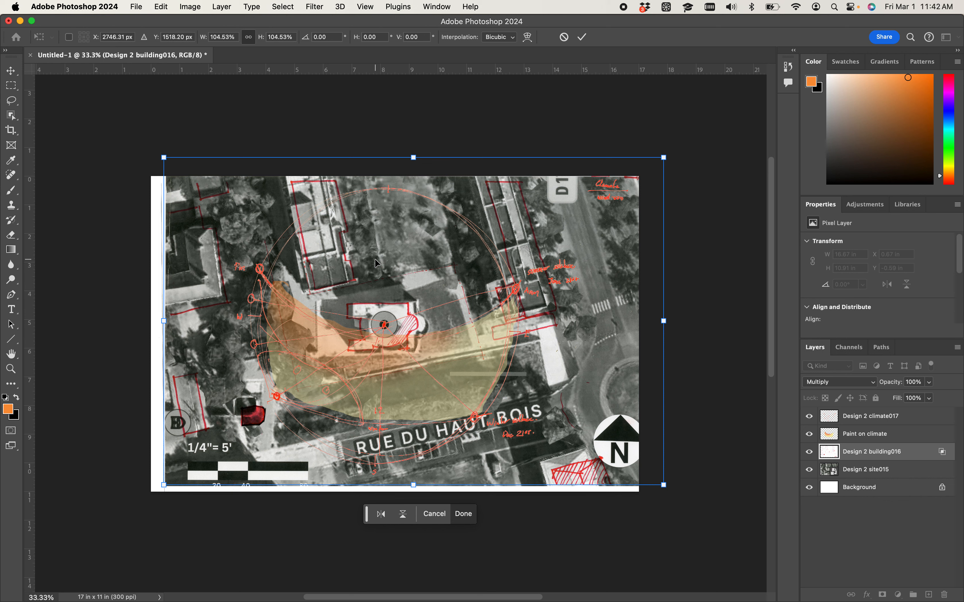
pyautogui.press('Left')
pyautogui.press('Left')
pyautogui.press('Left')
pyautogui.press('Left')
pyautogui.press('Left')
pyautogui.press('Left')
pyautogui.press('Left')
pyautogui.press('Left')
pyautogui.press('Left')
pyautogui.press('Left')
pyautogui.press('Left')
pyautogui.press('Left')
pyautogui.press('Left')
pyautogui.press('Left')
pyautogui.press('Left')
pyautogui.press('Left')
pyautogui.press('Left')
pyautogui.press('Left')
pyautogui.press('Left')
pyautogui.press('Left')
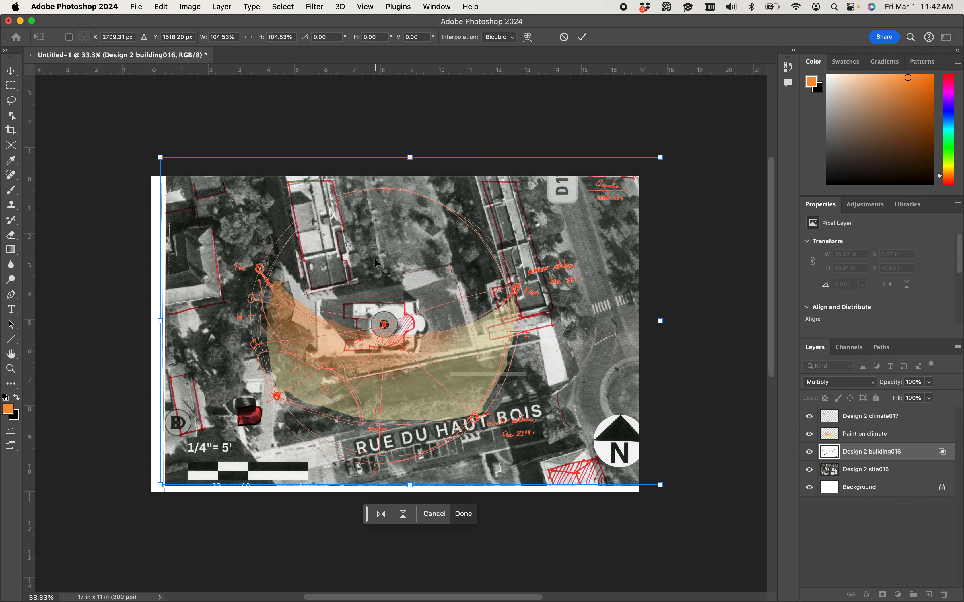
pyautogui.press('Up')
pyautogui.press('Up')
pyautogui.press('Up')
pyautogui.press('Up')
pyautogui.press('Up')
pyautogui.press('Up')
pyautogui.press('Up')
pyautogui.press('Up')
pyautogui.press('Up')
pyautogui.press('Up')
pyautogui.press('Up')
pyautogui.press('Up')
pyautogui.press('Up')
pyautogui.press('Up')
pyautogui.press('Up')
pyautogui.press('Up')
pyautogui.press('Up')
pyautogui.press('Up')
pyautogui.press('Up')
pyautogui.press('Up')
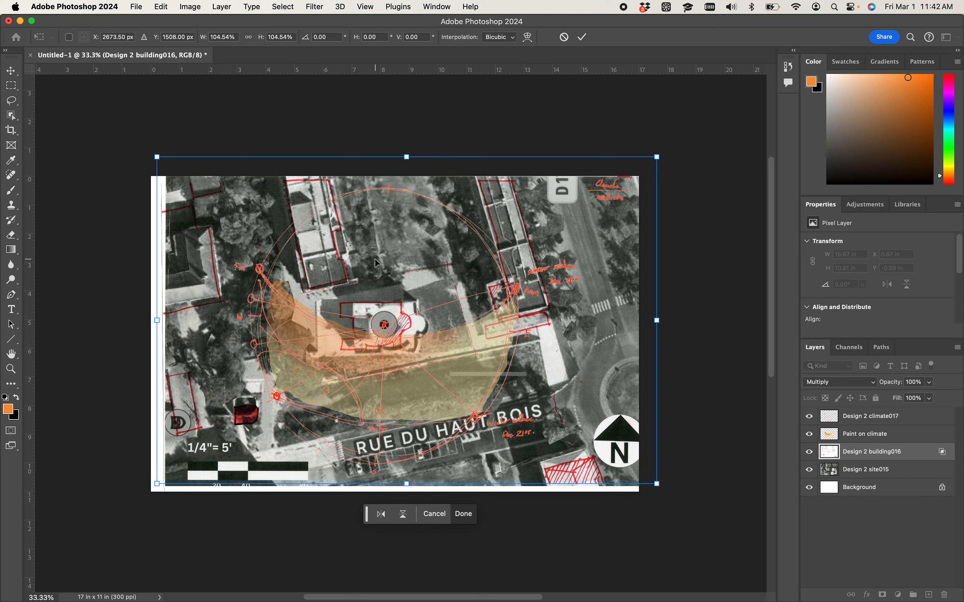
pyautogui.hotkey('shift', 'Up')
pyautogui.hotkey('shift', 'Left')
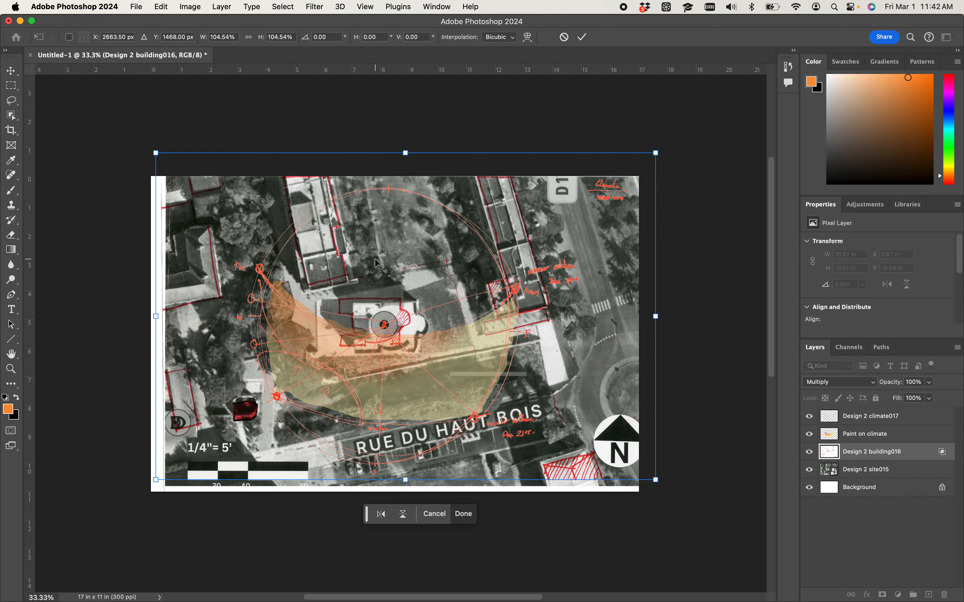
pyautogui.hotkey('shift', 'Down')
pyautogui.hotkey('shift', 'Down')
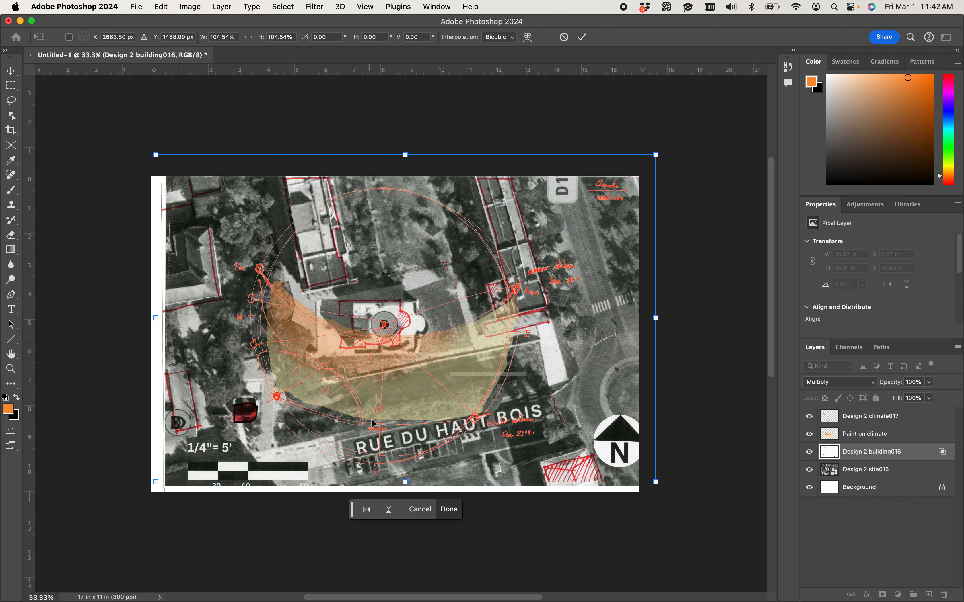
# Step: Stretch the Design 2 building016 outlines non-proportionally to about 104.14% width and 101.34% height
pyautogui.moveTo(656, 482); pyautogui.dragTo(689, 495)
pyautogui.moveTo(419, 499); pyautogui.dragTo(419, 472)
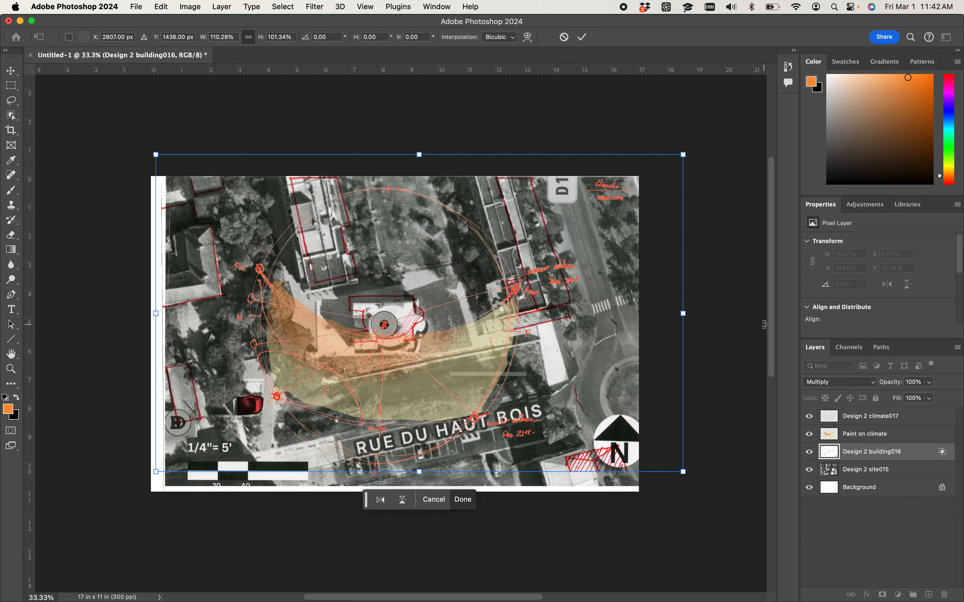
pyautogui.moveTo(688, 315); pyautogui.dragTo(659, 332)
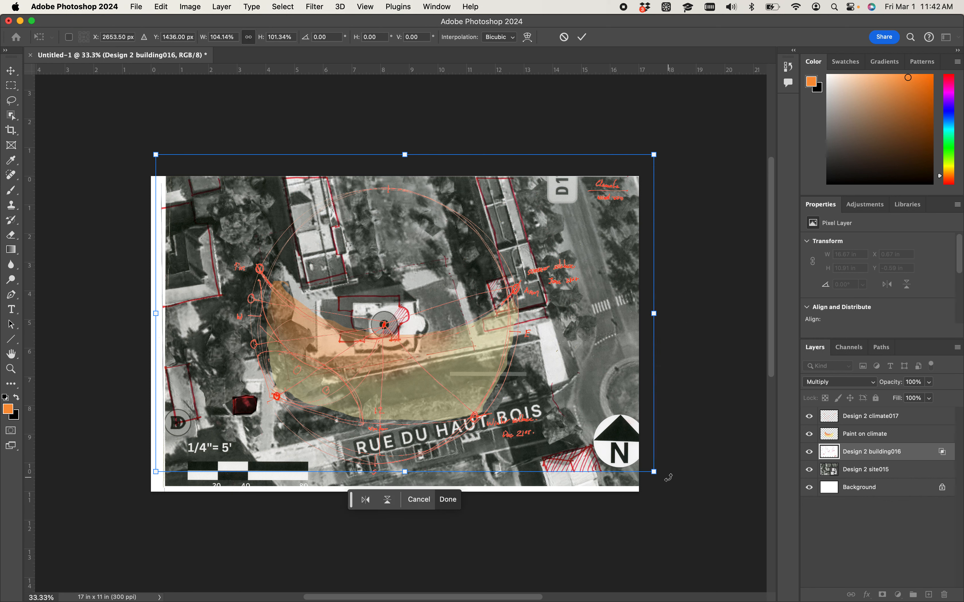
# Step: Scale the building outlines to about 106.6% width and 104.58% height, shift them to about X 2811.92 px, Y 1474.09 px, and apply the transform
pyautogui.moveTo(650, 468)
pyautogui.mouseDown()
pyautogui.moveTo(655, 484)
pyautogui.moveTo(654, 474)
pyautogui.mouseUp()
pyautogui.moveTo(605, 337); pyautogui.dragTo(624, 344)
pyautogui.moveTo(174, 161); pyautogui.dragTo(165, 154)
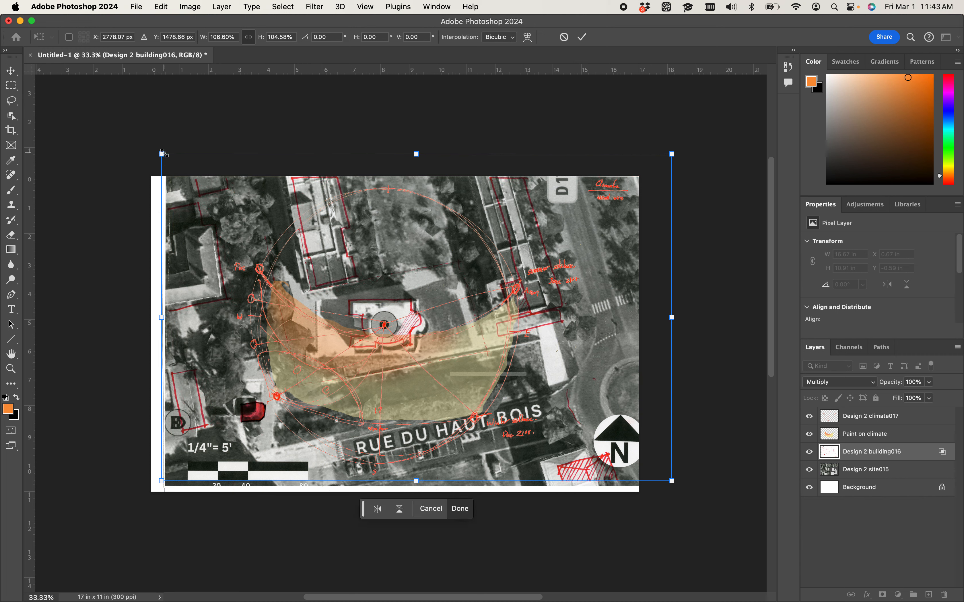
pyautogui.moveTo(442, 305)
pyautogui.mouseDown()
pyautogui.moveTo(431, 306)
pyautogui.moveTo(445, 305)
pyautogui.mouseUp()
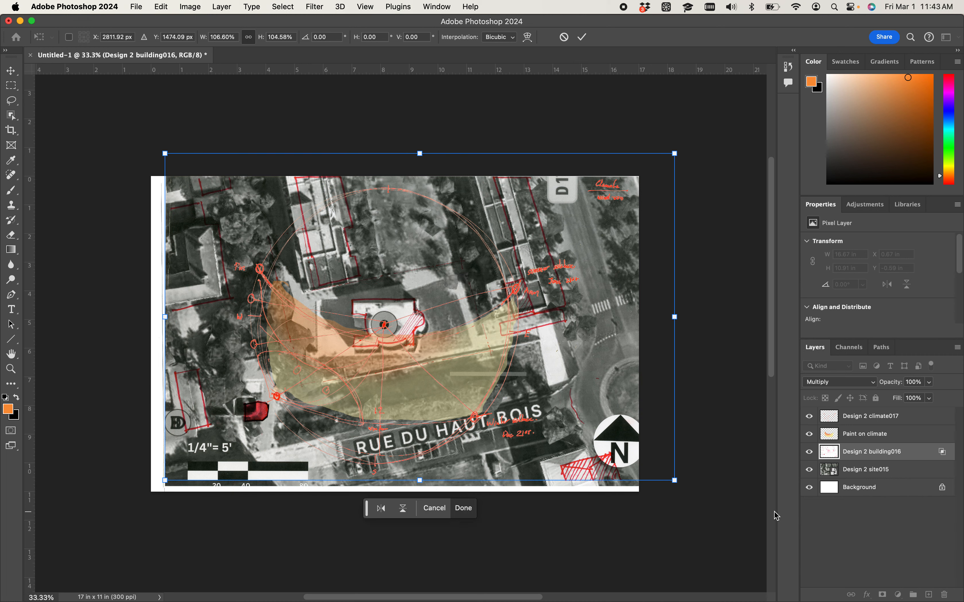
pyautogui.press('Return')
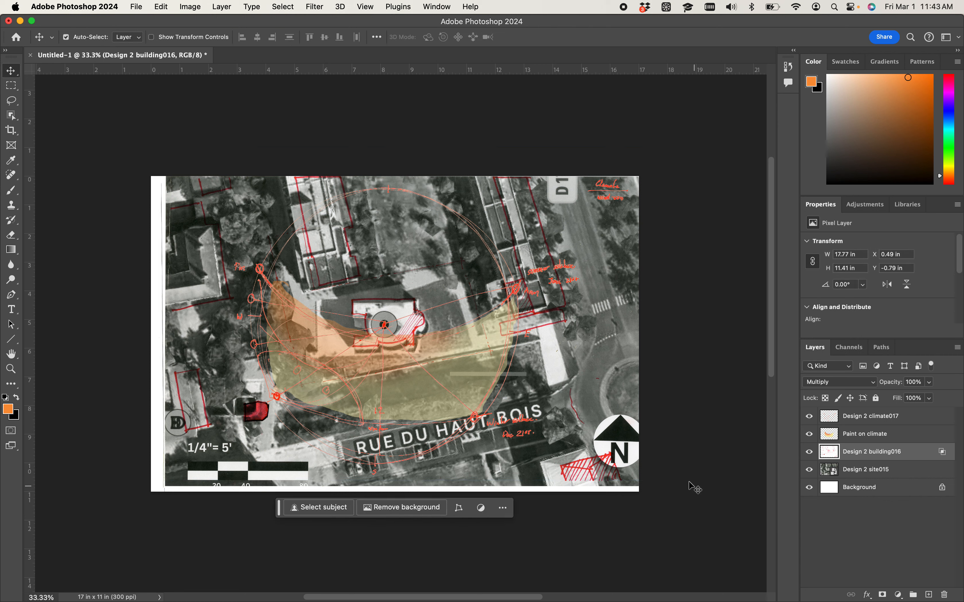
# Step: Lower the Fill of the Design 2 site015 aerial layer to 43%
pyautogui.click(871, 476)
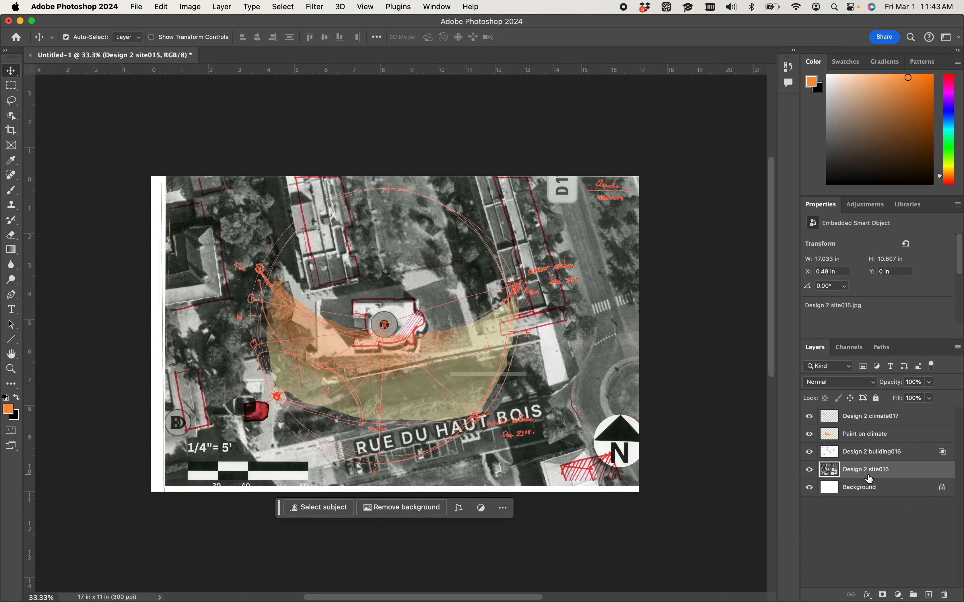
pyautogui.click(930, 399)
pyautogui.moveTo(929, 410); pyautogui.dragTo(901, 425)
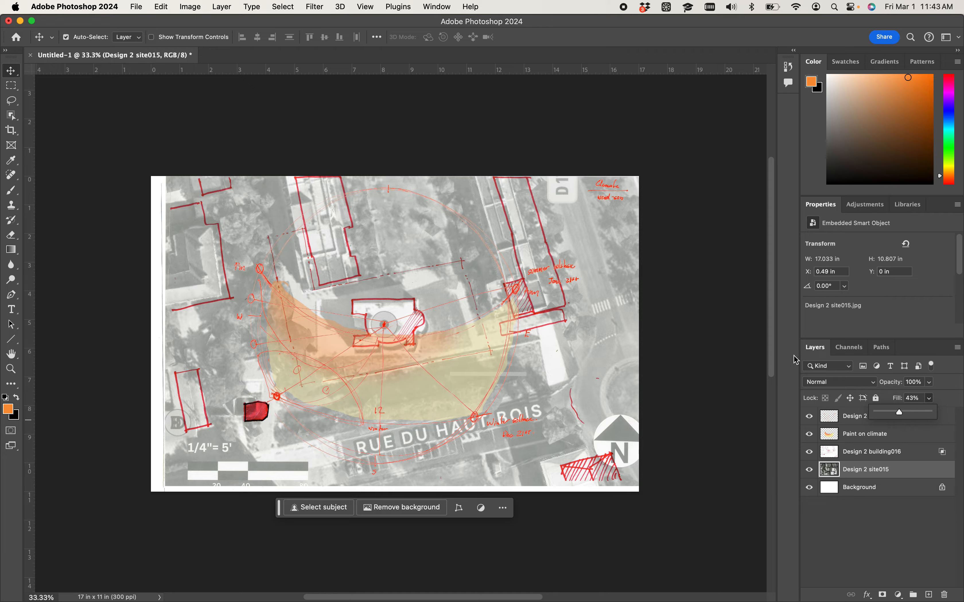
# Step: Examine the overlay against the faded aerial, hiding and showing the Paint on climate and Design 2 building016 layers in turn
pyautogui.press('super+equal')
pyautogui.press('super+equal')
pyautogui.press('super+equal')
pyautogui.press('super+equal')
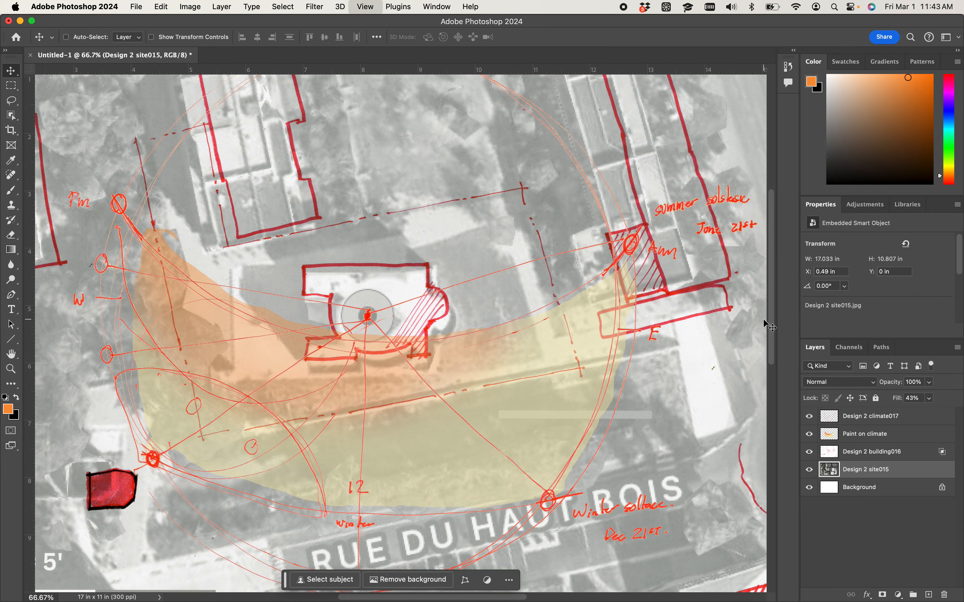
pyautogui.press('super+minus')
pyautogui.press('super+minus')
pyautogui.press('super+minus')
pyautogui.press('super+minus')
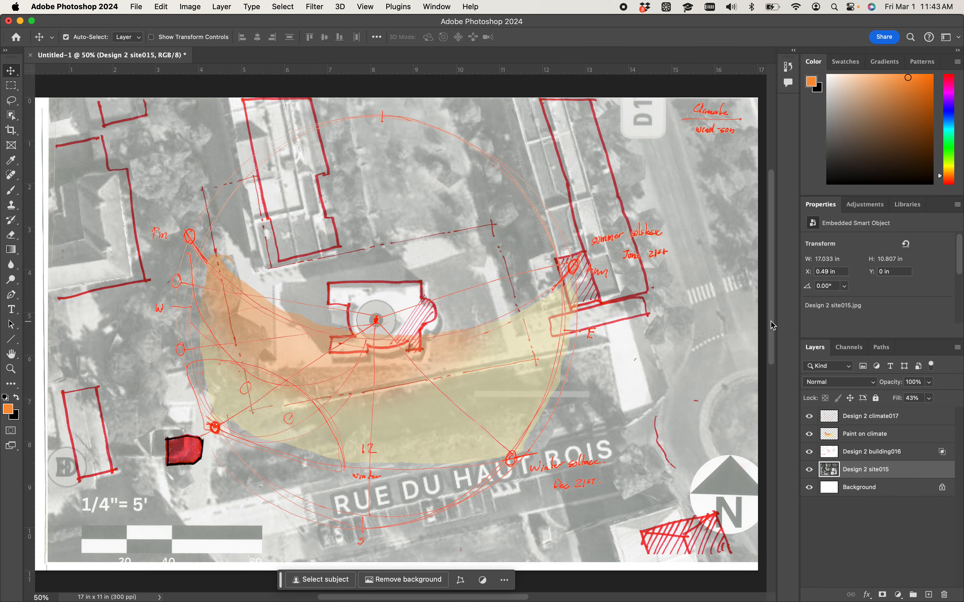
pyautogui.scroll(-2, 677, 391)
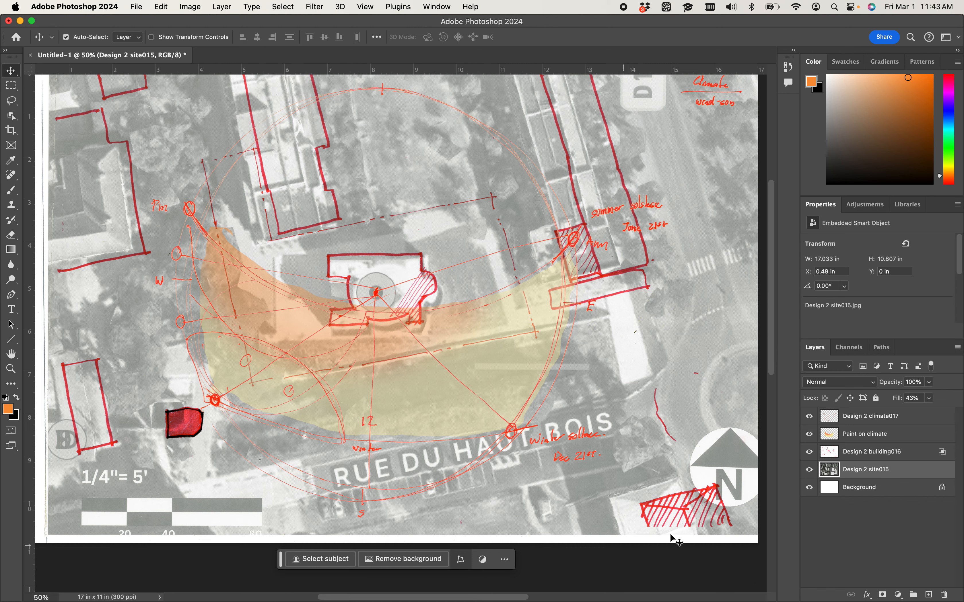
pyautogui.click(808, 436)
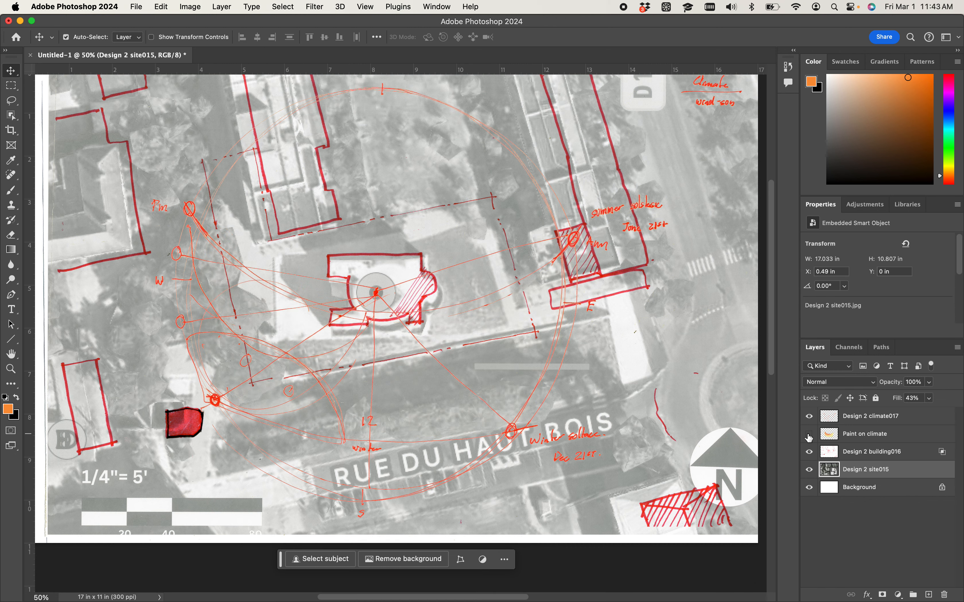
pyautogui.click(808, 437)
pyautogui.click(808, 451)
pyautogui.click(809, 452)
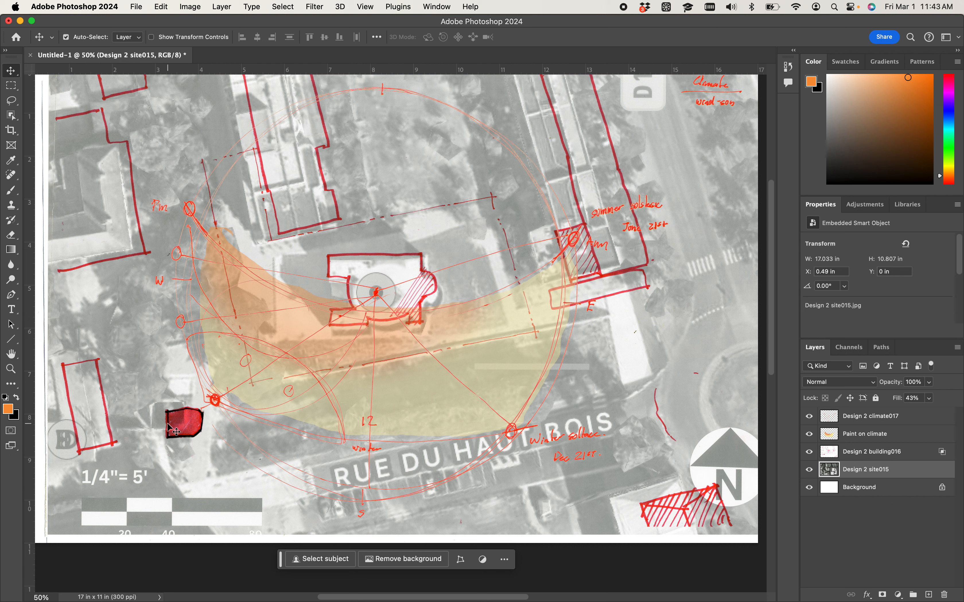
# Step: Rasterize the Design 2 site015 smart object so that the Eraser can work on it
pyautogui.press('e')
pyautogui.click(169, 411)
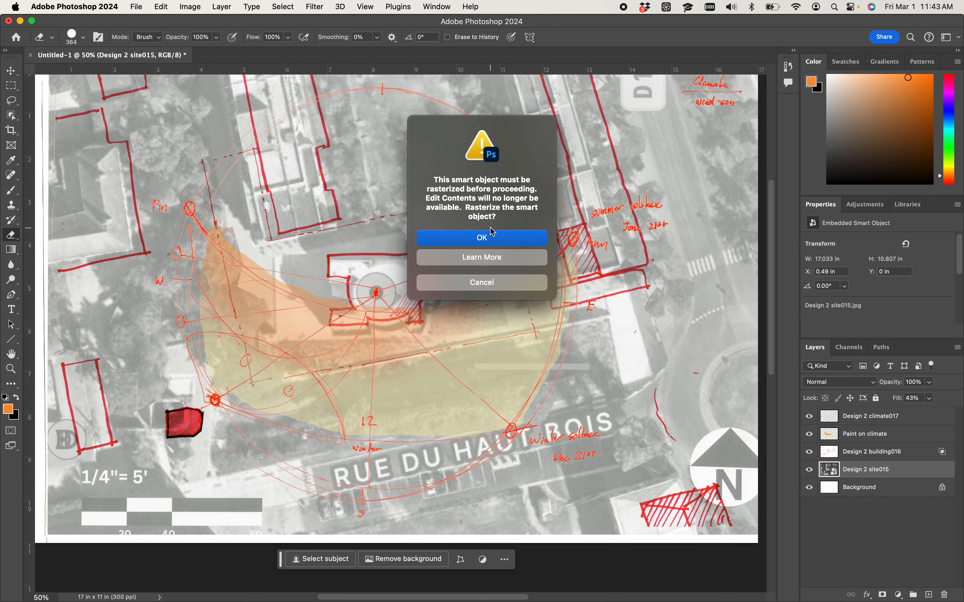
pyautogui.click(483, 237)
# Step: Try erasing around the small red block on the Design 2 site015 layer and on the Background, undoing each attempt
pyautogui.moveTo(183, 398)
pyautogui.mouseDown()
pyautogui.moveTo(157, 414)
pyautogui.moveTo(209, 439)
pyautogui.mouseUp()
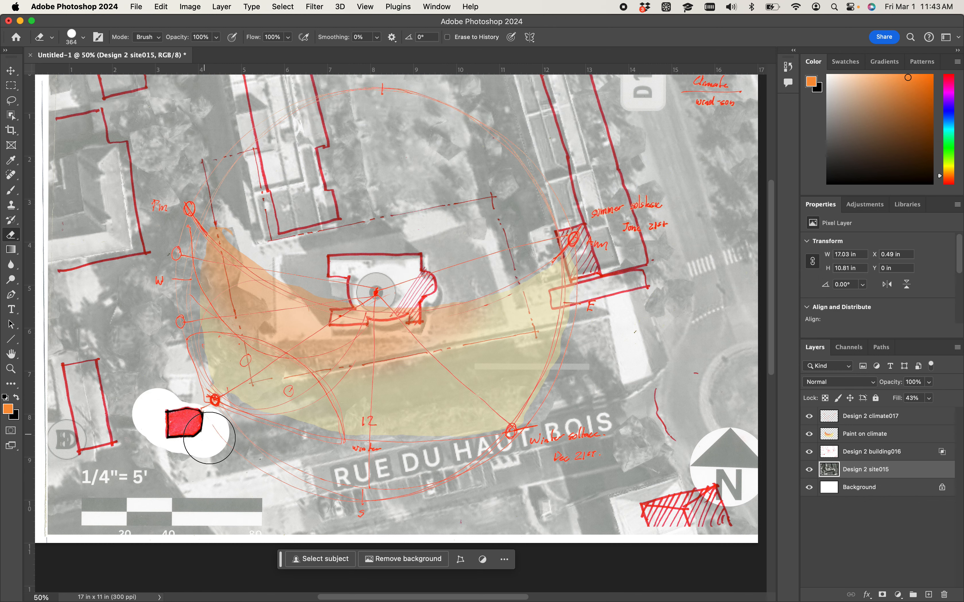
pyautogui.press('super+z')
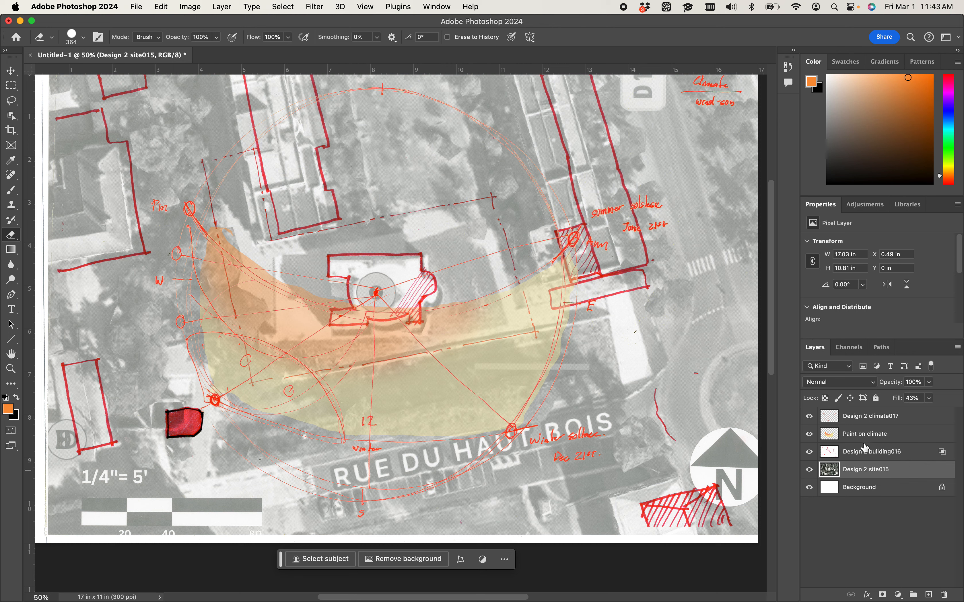
pyautogui.click(864, 489)
pyautogui.click(194, 439)
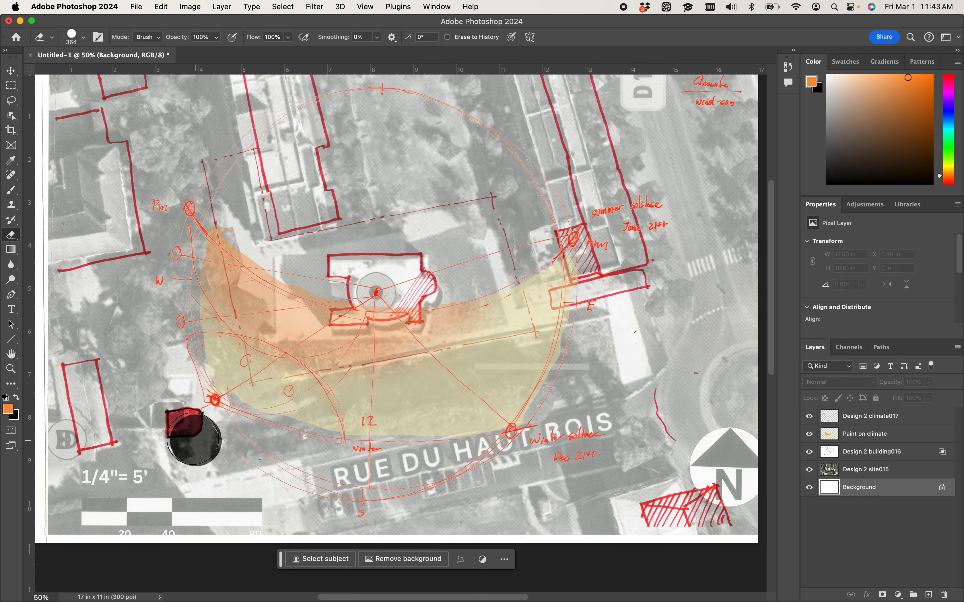
pyautogui.moveTo(194, 439); pyautogui.dragTo(174, 410)
pyautogui.press('super+z')
# Step: Try erasing the small red block and the narrow rectangle beside it from the Design 2 building016 layer, and undo both strokes
pyautogui.click(877, 457)
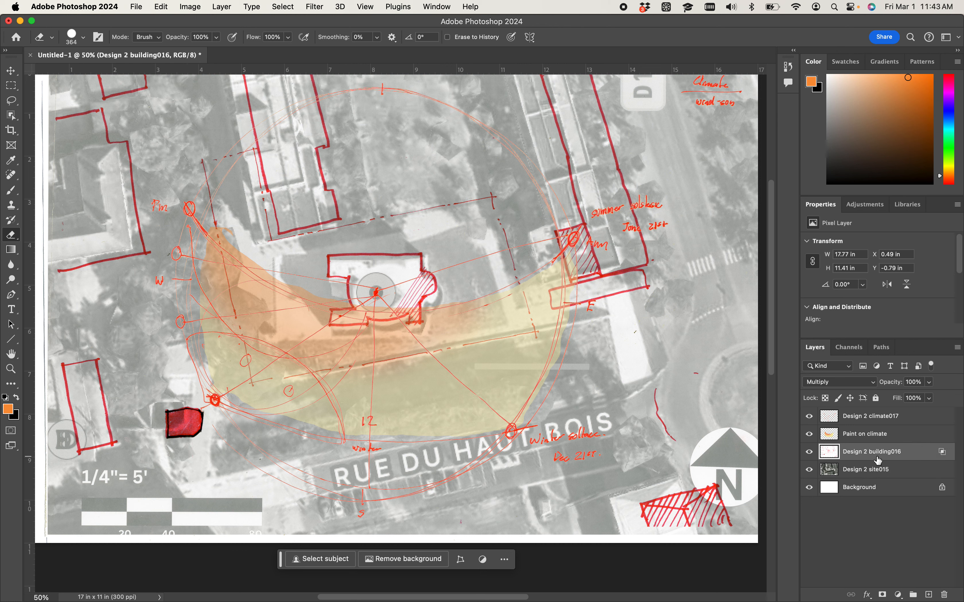
pyautogui.moveTo(182, 409); pyautogui.dragTo(194, 442)
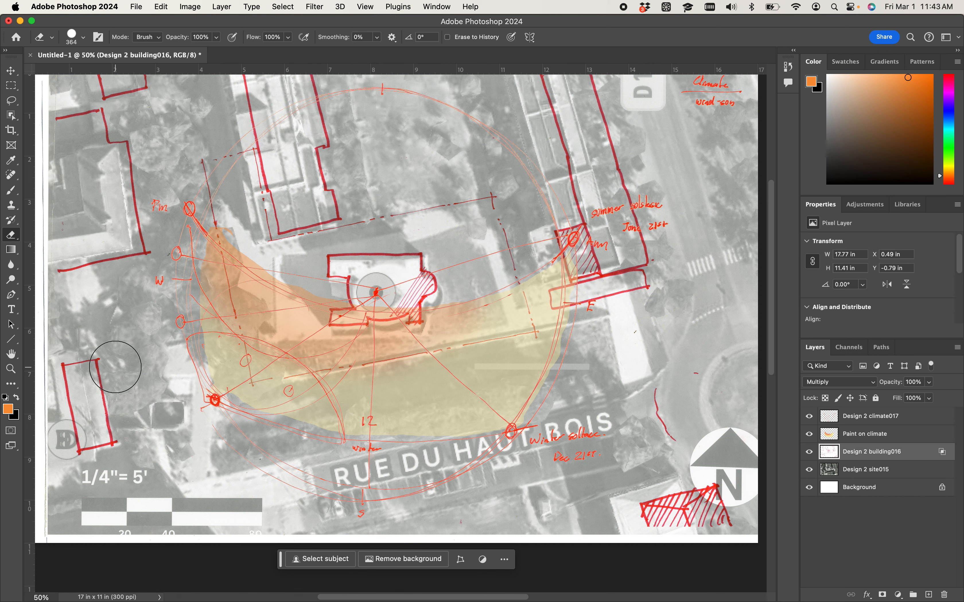
pyautogui.moveTo(82, 360); pyautogui.dragTo(101, 452)
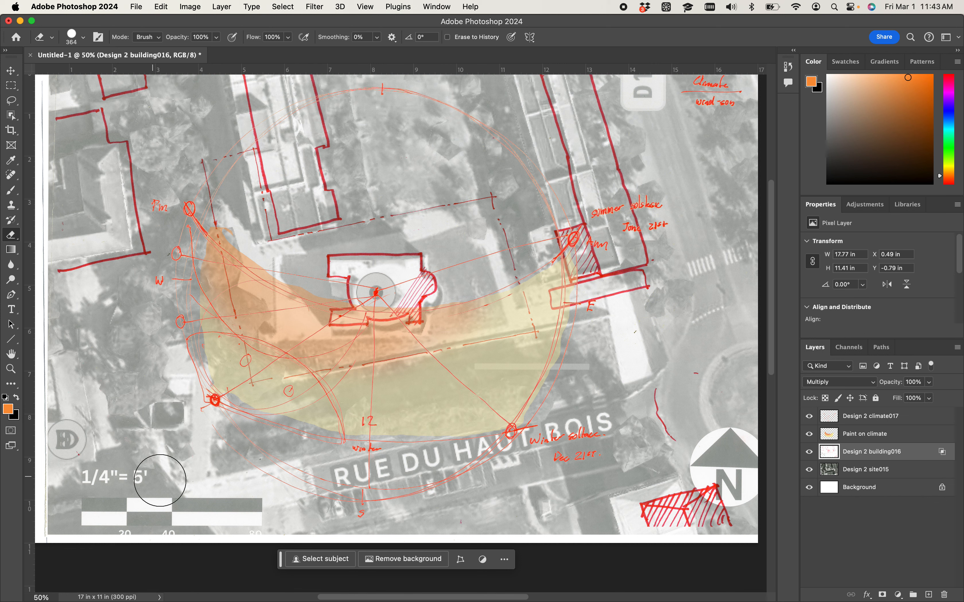
pyautogui.press('super+z')
pyautogui.press('super+z')
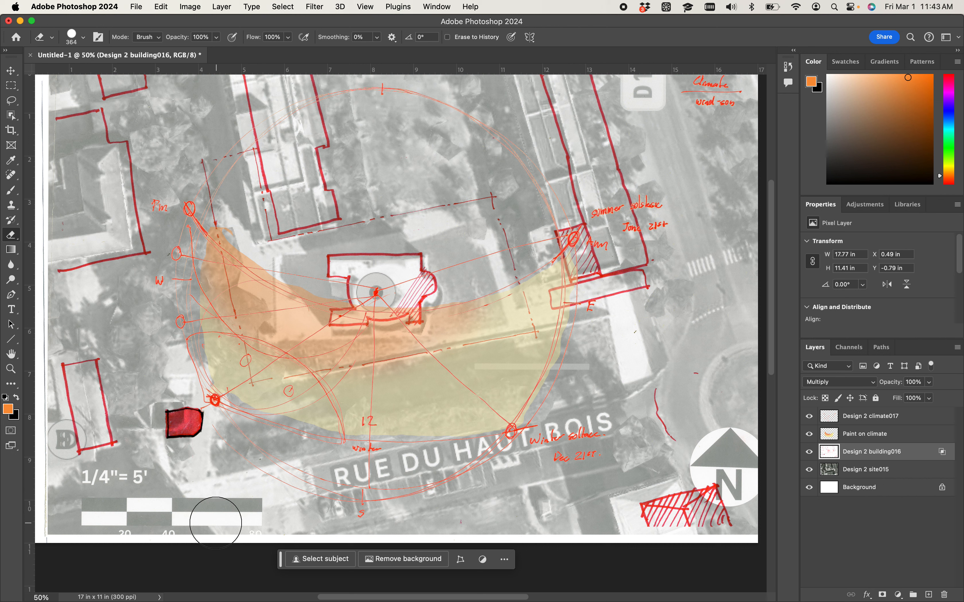
pyautogui.press('super+minus')
pyautogui.press('super+minus')
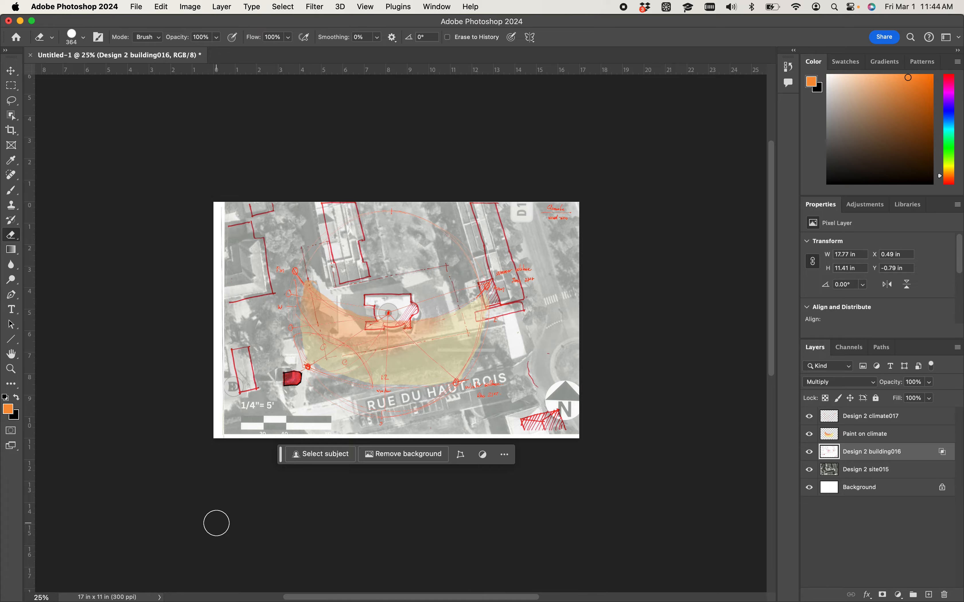
pyautogui.press('super+equal')
pyautogui.press('super+equal')
pyautogui.press('super+equal')
pyautogui.press('super+equal')
pyautogui.press('super+equal')
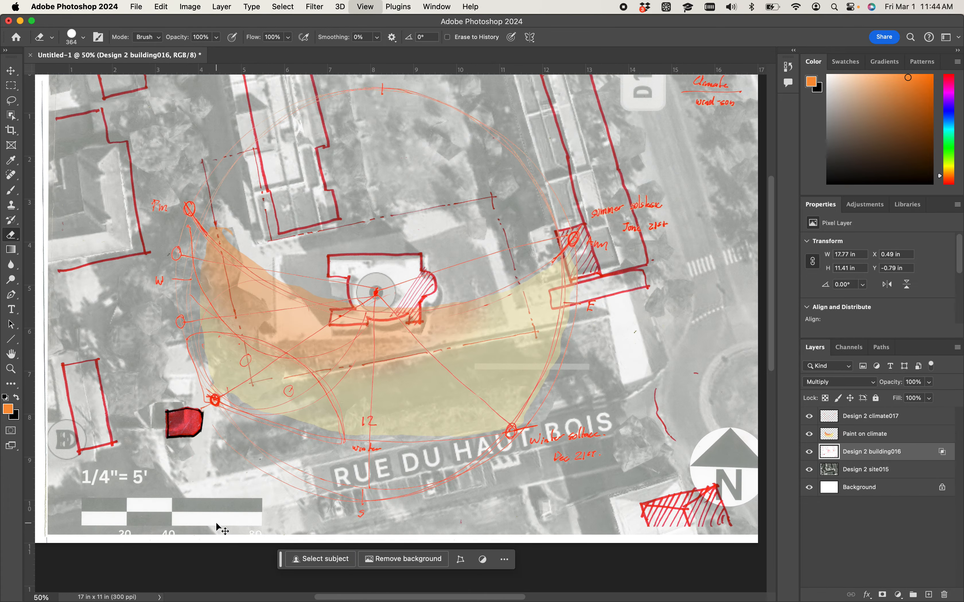
pyautogui.press('super+minus')
pyautogui.press('super+minus')
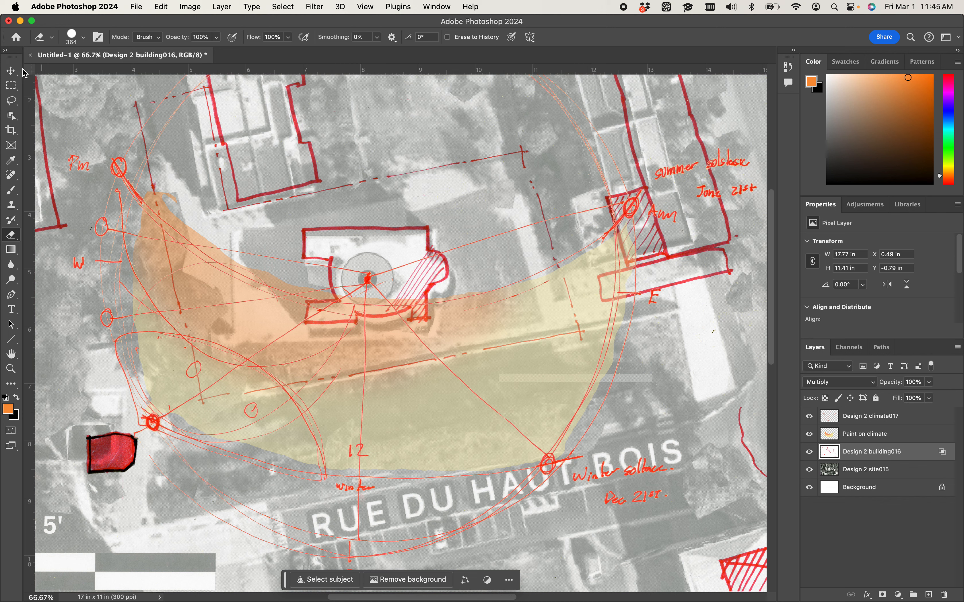
# Step: Inspect the central building's red outlines up close at 200%, hiding and re-showing the Design 2 building016 layer
pyautogui.click(10, 71)
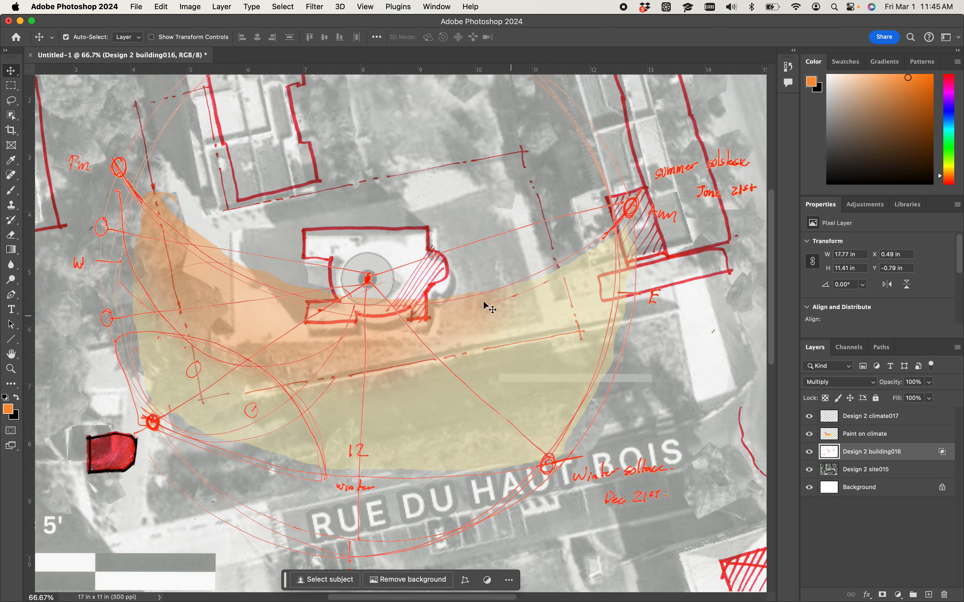
pyautogui.press('super')
pyautogui.press('super+equal')
pyautogui.press('super+equal')
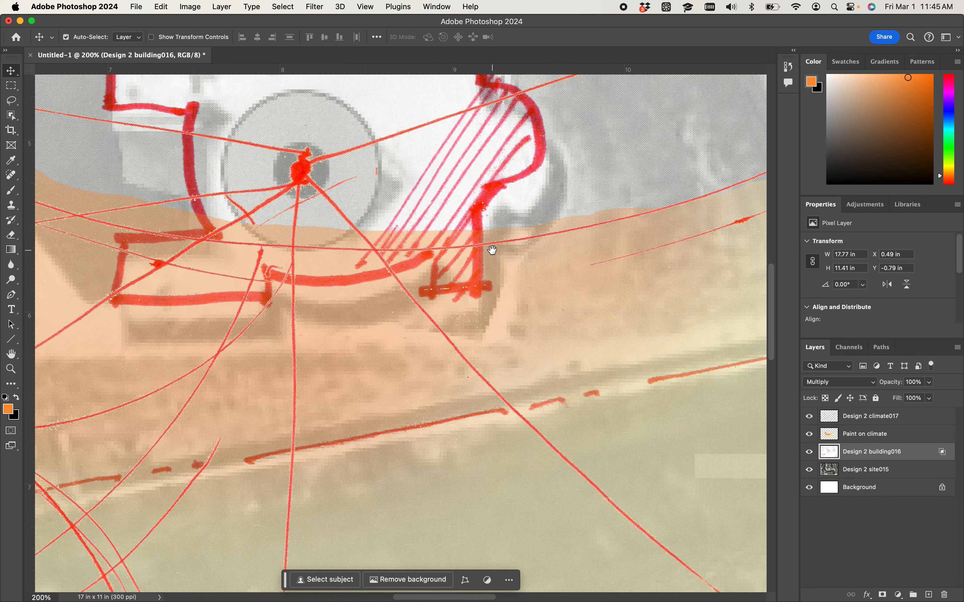
pyautogui.press('space')
pyautogui.moveTo(491, 251); pyautogui.dragTo(505, 388)
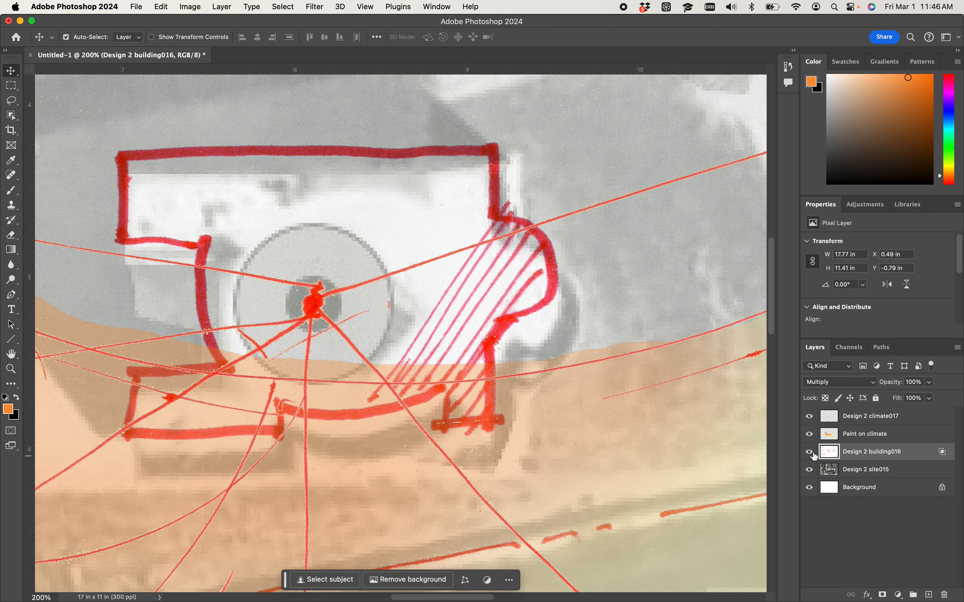
pyautogui.click(810, 452)
pyautogui.click(811, 453)
# Step: Start Replace Color on the Design 2 building016 layer, sample the red of the central building's outline, and set Fuzziness to 129
pyautogui.click(203, 7)
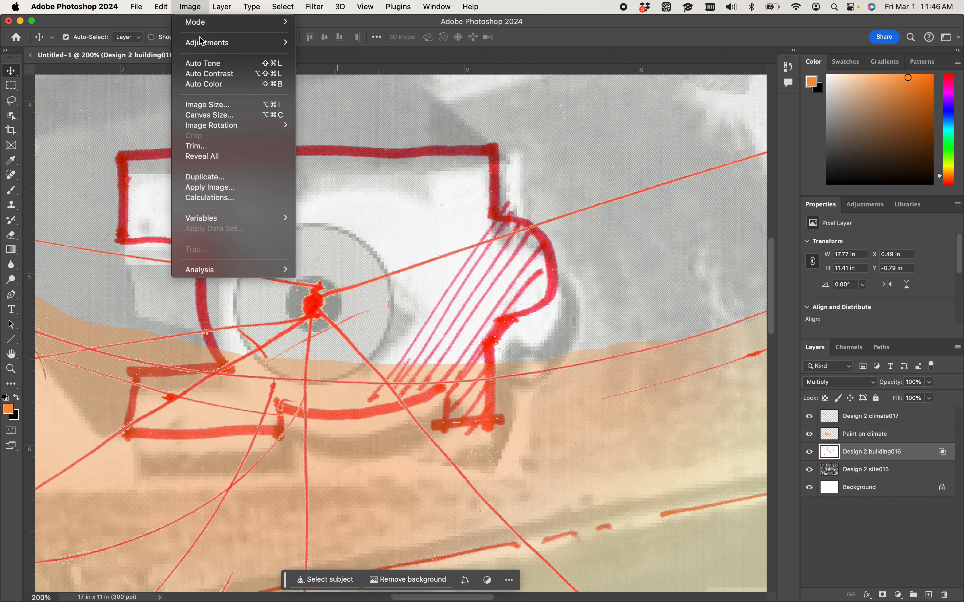
pyautogui.moveTo(202, 44)
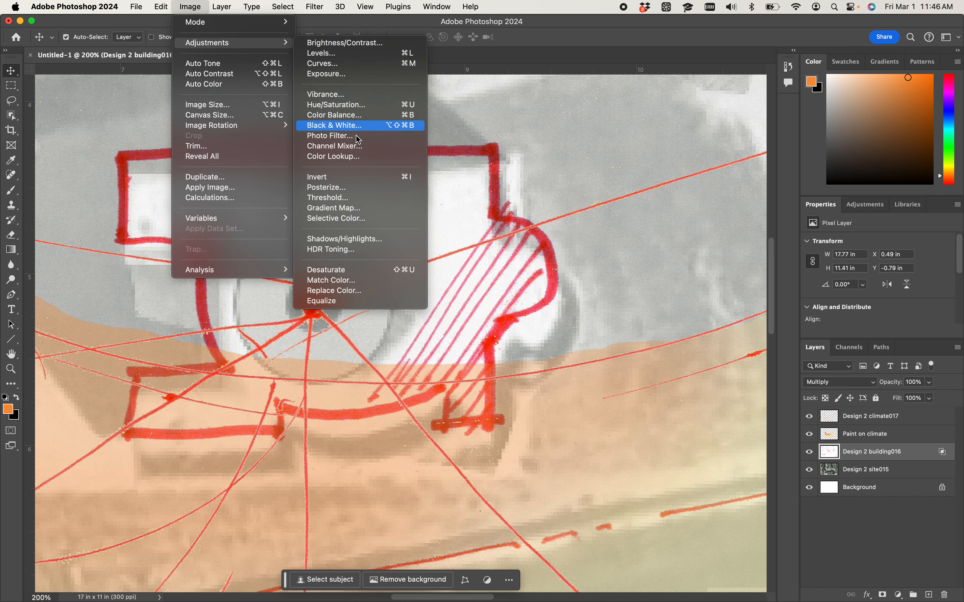
pyautogui.click(336, 298)
pyautogui.moveTo(501, 122); pyautogui.dragTo(716, 122)
pyautogui.click(507, 321)
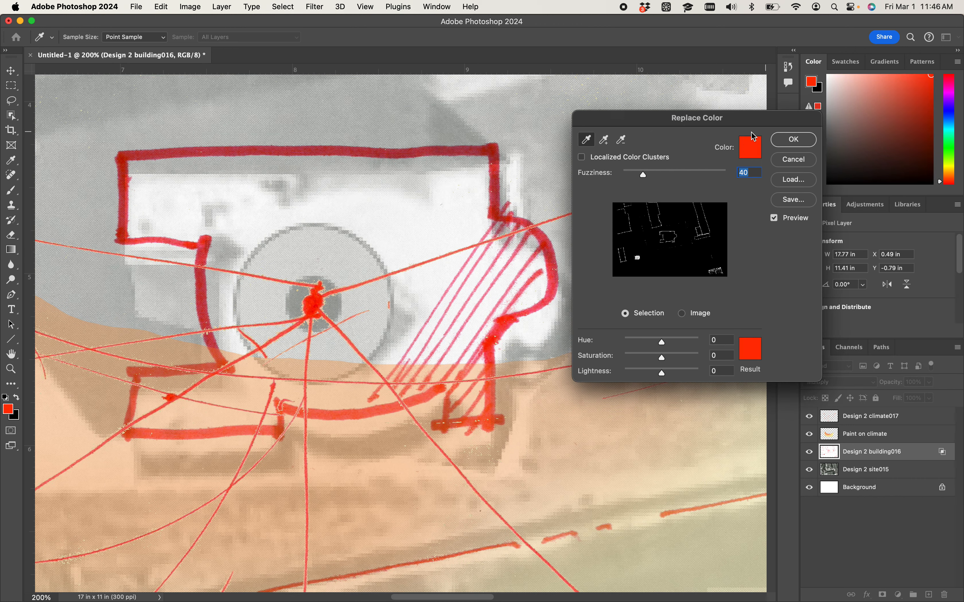
pyautogui.moveTo(644, 175); pyautogui.dragTo(690, 187)
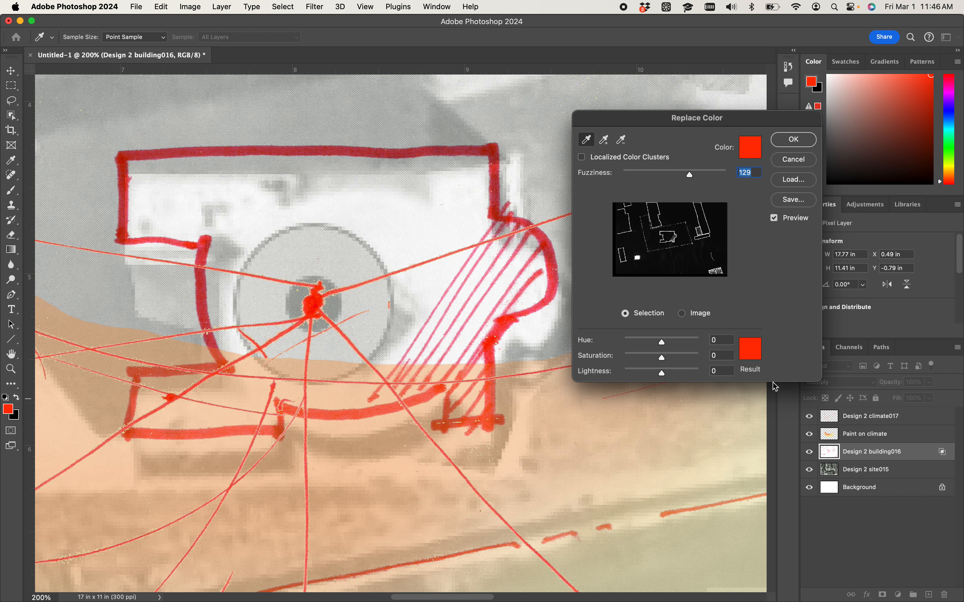
# Step: Set the replacement color to near-black 1f1f1f and lower its Lightness to -100 to make it pure black
pyautogui.click(757, 347)
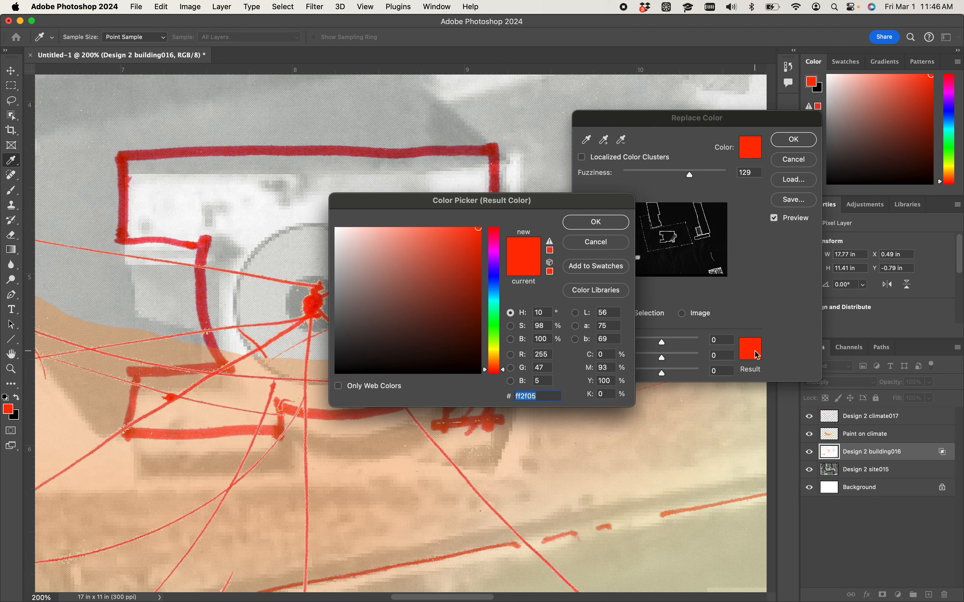
pyautogui.click(421, 328)
pyautogui.moveTo(422, 329); pyautogui.dragTo(334, 356)
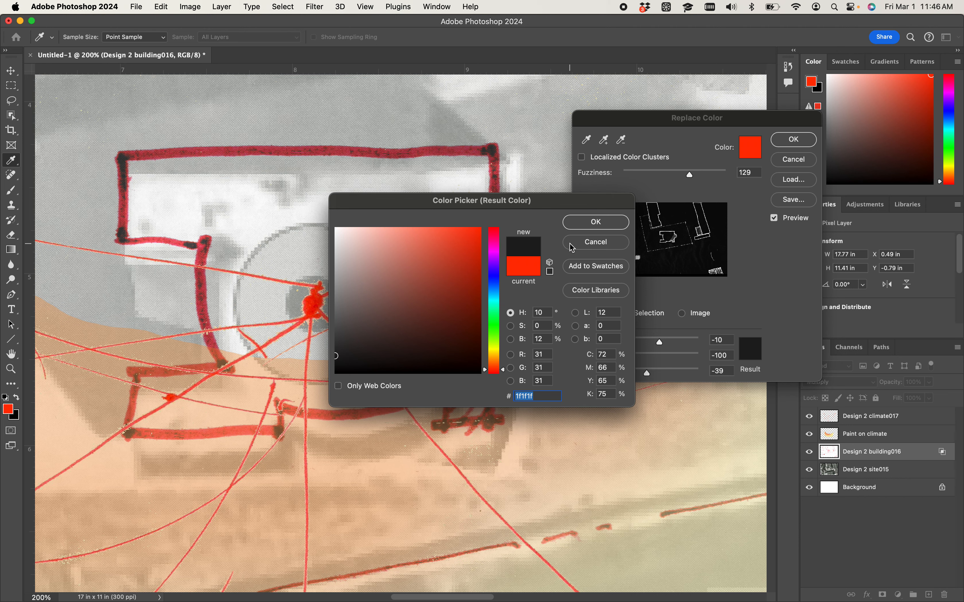
pyautogui.click(591, 225)
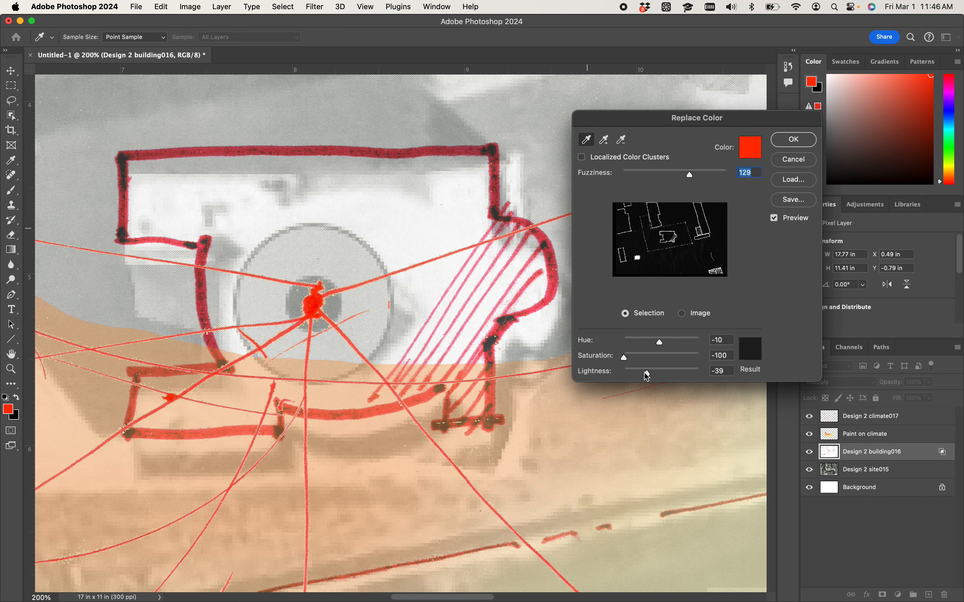
pyautogui.moveTo(647, 374); pyautogui.dragTo(622, 376)
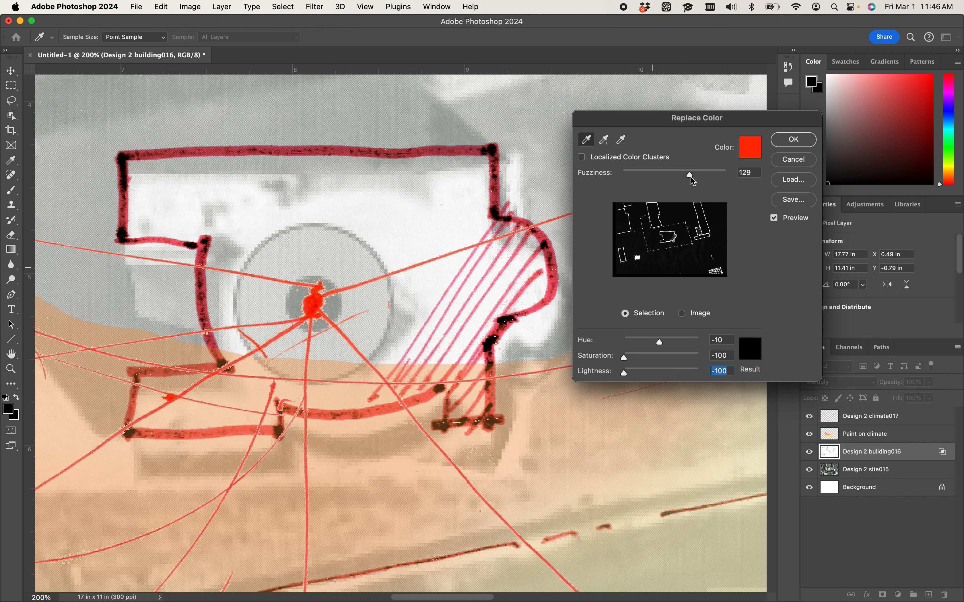
# Step: Set Fuzziness to 154, resample the lighter red along the central building's lower outline, and apply the color replacement
pyautogui.moveTo(690, 176); pyautogui.dragTo(744, 181)
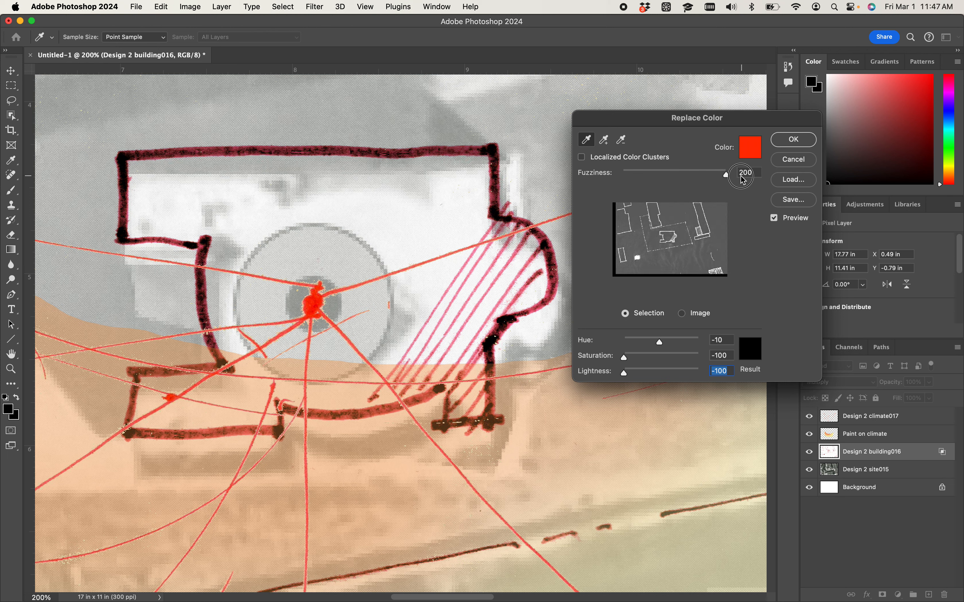
pyautogui.moveTo(743, 180)
pyautogui.mouseDown()
pyautogui.moveTo(631, 177)
pyautogui.moveTo(705, 178)
pyautogui.mouseUp()
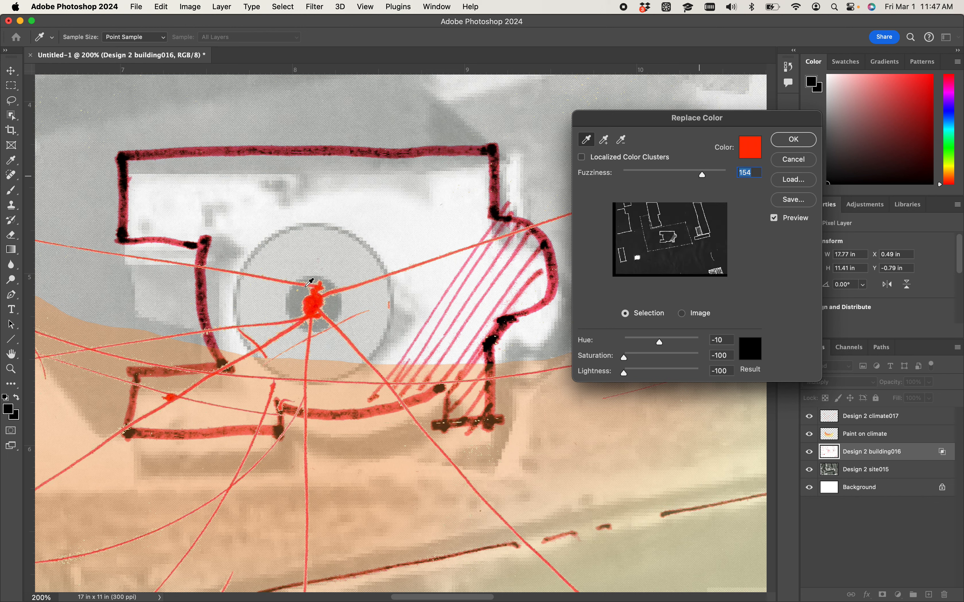
pyautogui.click(241, 428)
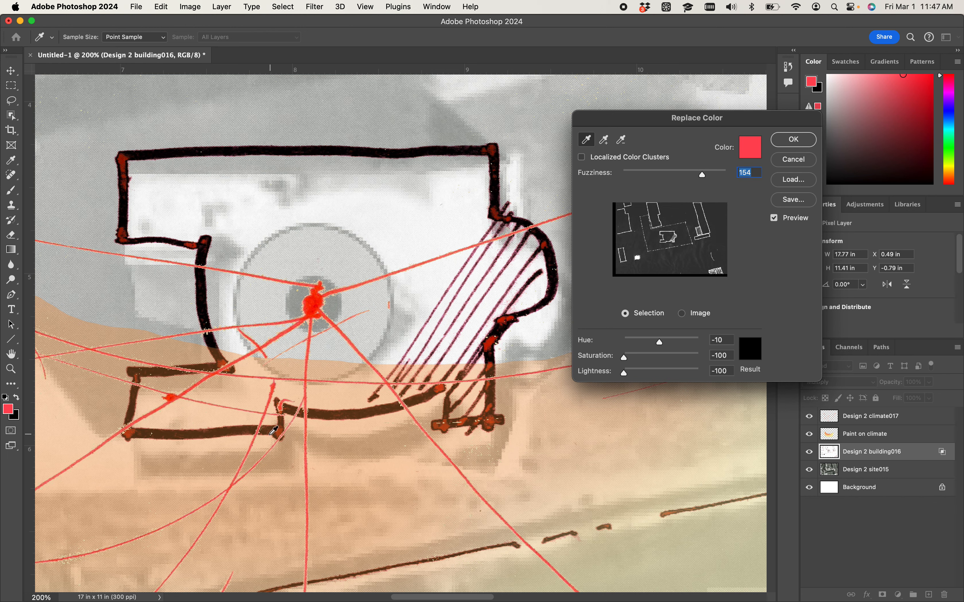
pyautogui.click(282, 426)
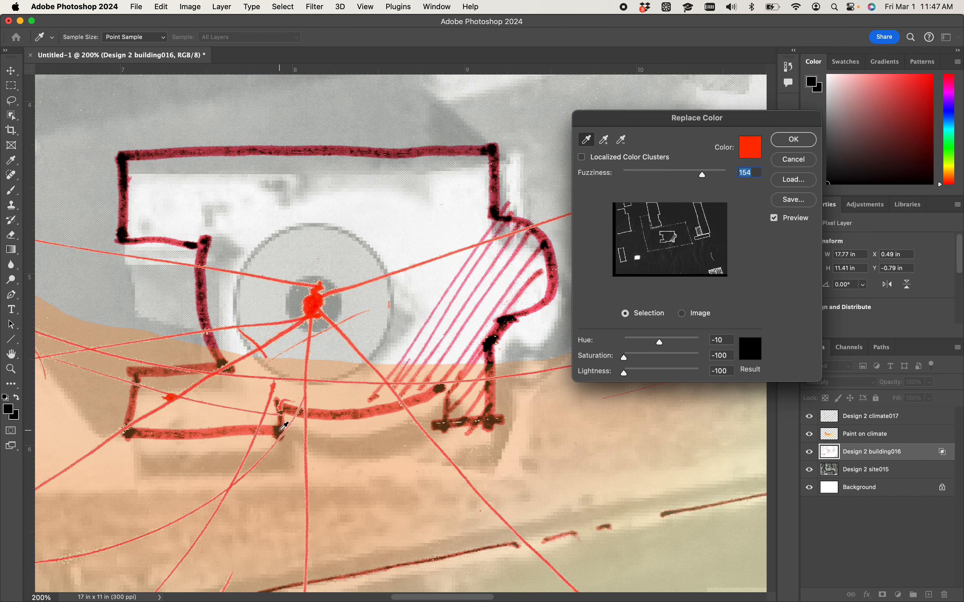
pyautogui.click(244, 427)
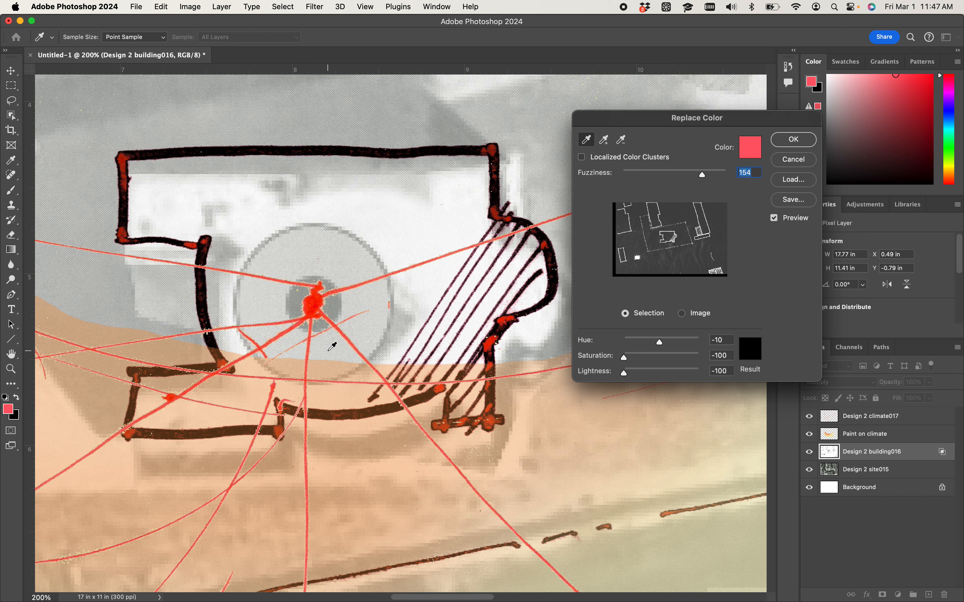
pyautogui.moveTo(702, 176)
pyautogui.mouseDown()
pyautogui.moveTo(723, 180)
pyautogui.moveTo(703, 183)
pyautogui.mouseUp()
pyautogui.click(793, 141)
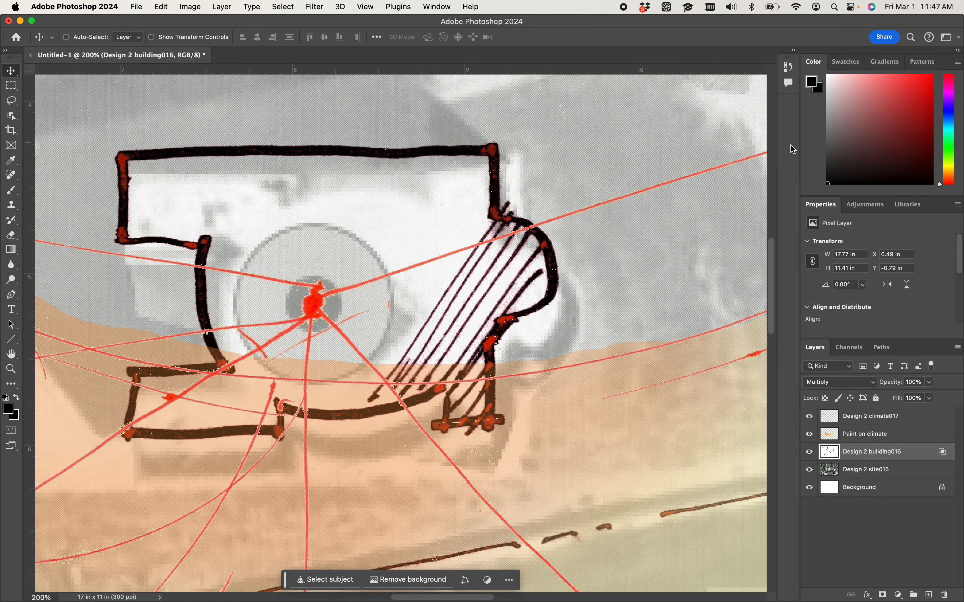
# Step: Examine the recolored building linework across the whole site at 50% and around the central building's lower edge at 200%
pyautogui.press('super+minus')
pyautogui.press('super+minus')
pyautogui.press('super+minus')
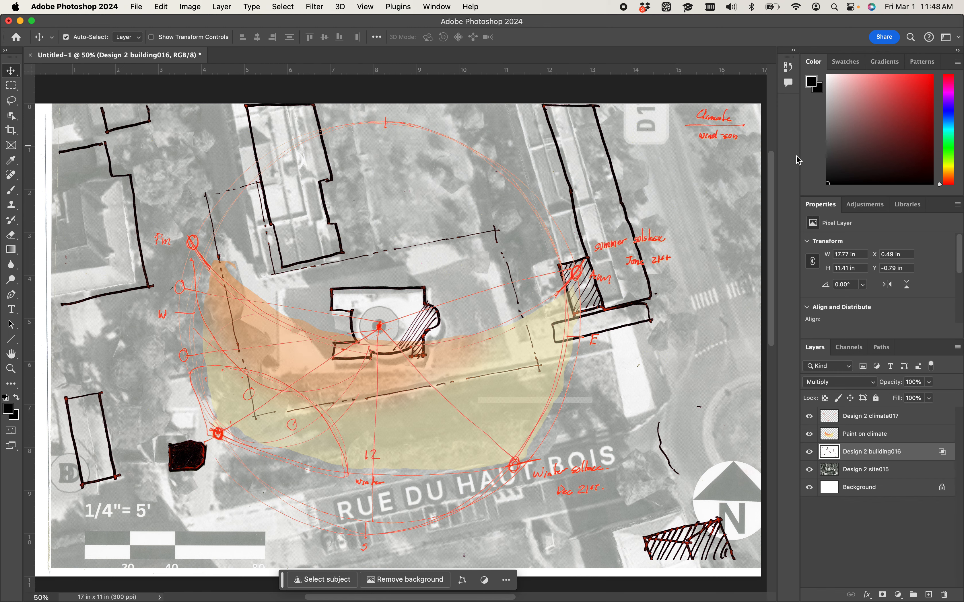
pyautogui.press('super+equal')
pyautogui.press('super+equal')
pyautogui.press('super+equal')
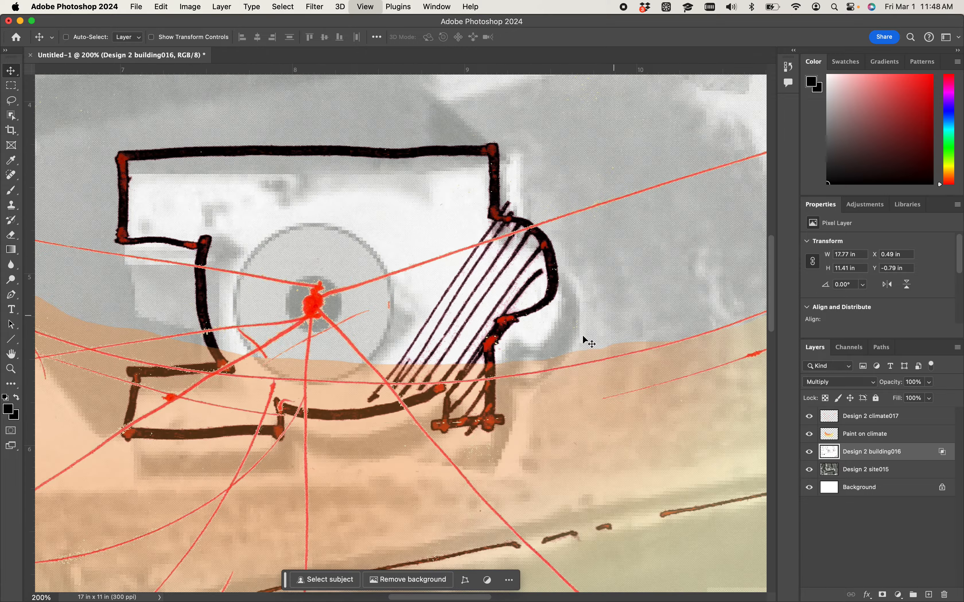
pyautogui.moveTo(585, 338); pyautogui.dragTo(674, 199)
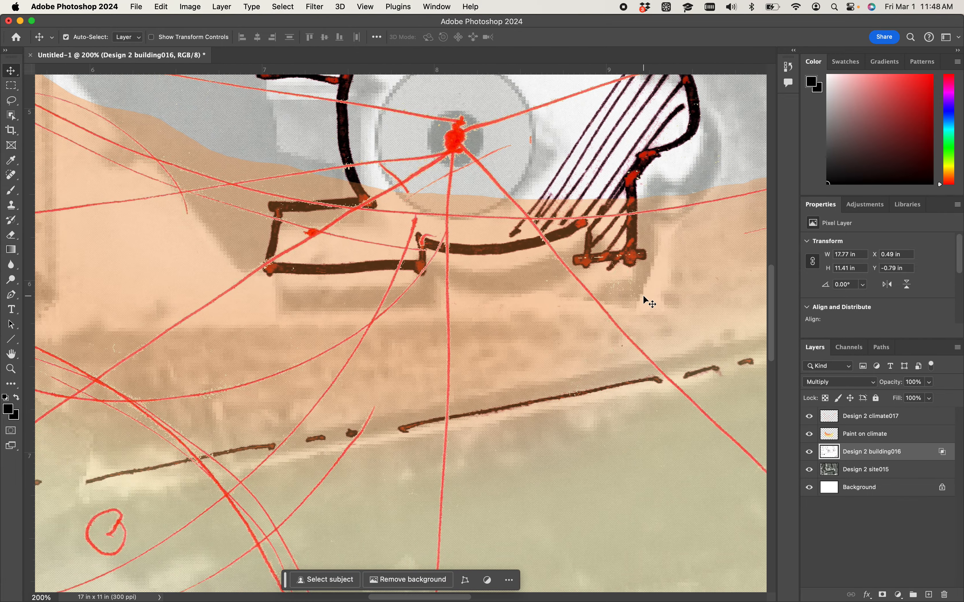